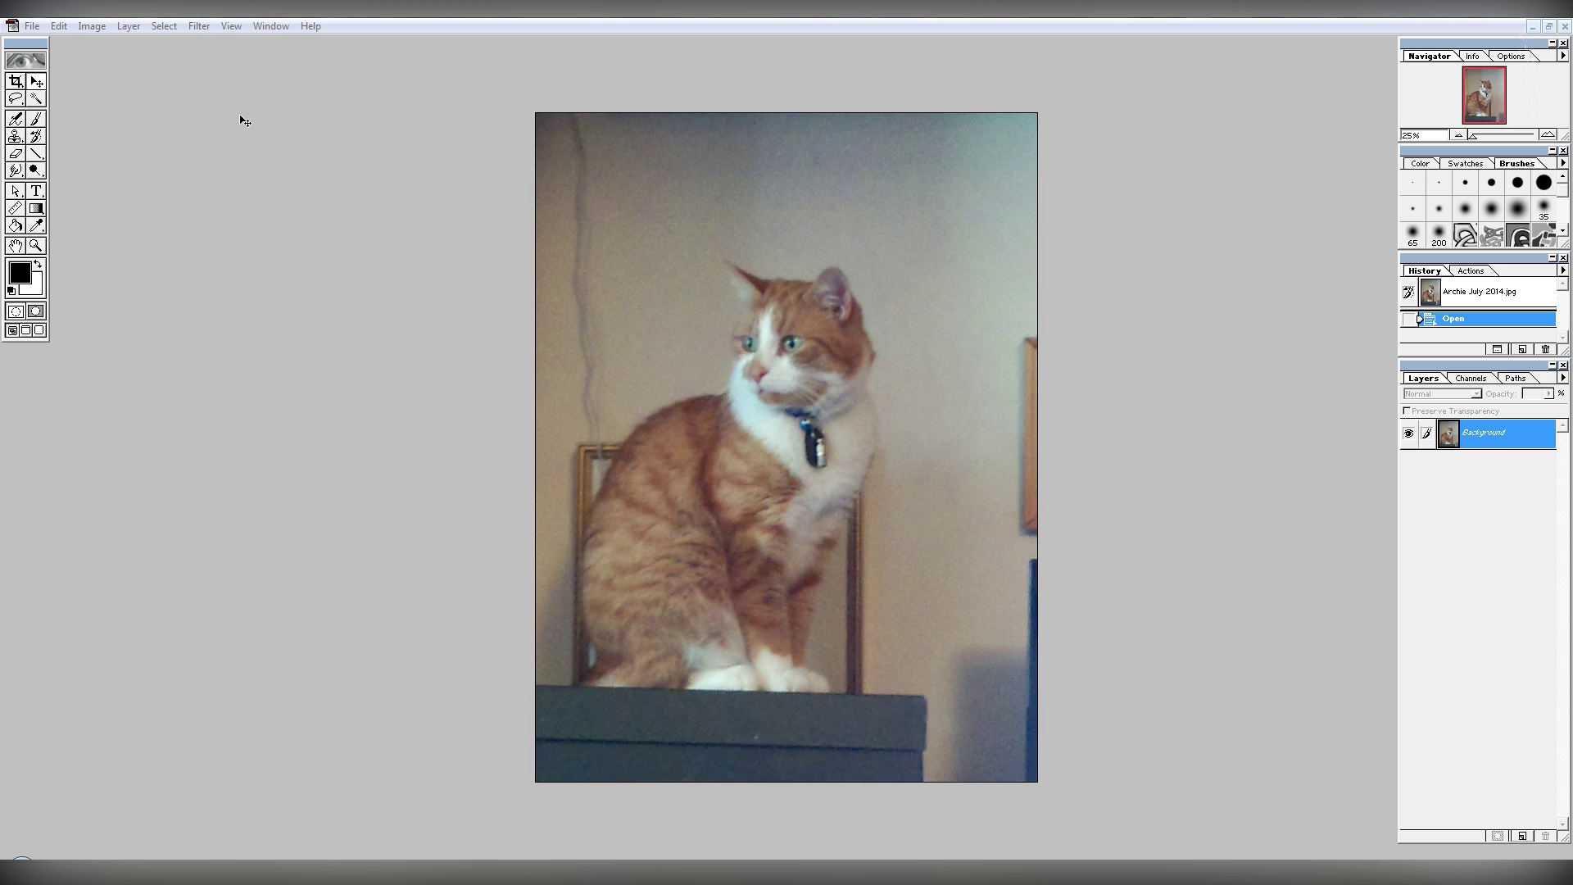
Apply a Levels adjustment to the cat photo with black input 39 and white input 208.
left_click(95, 26)
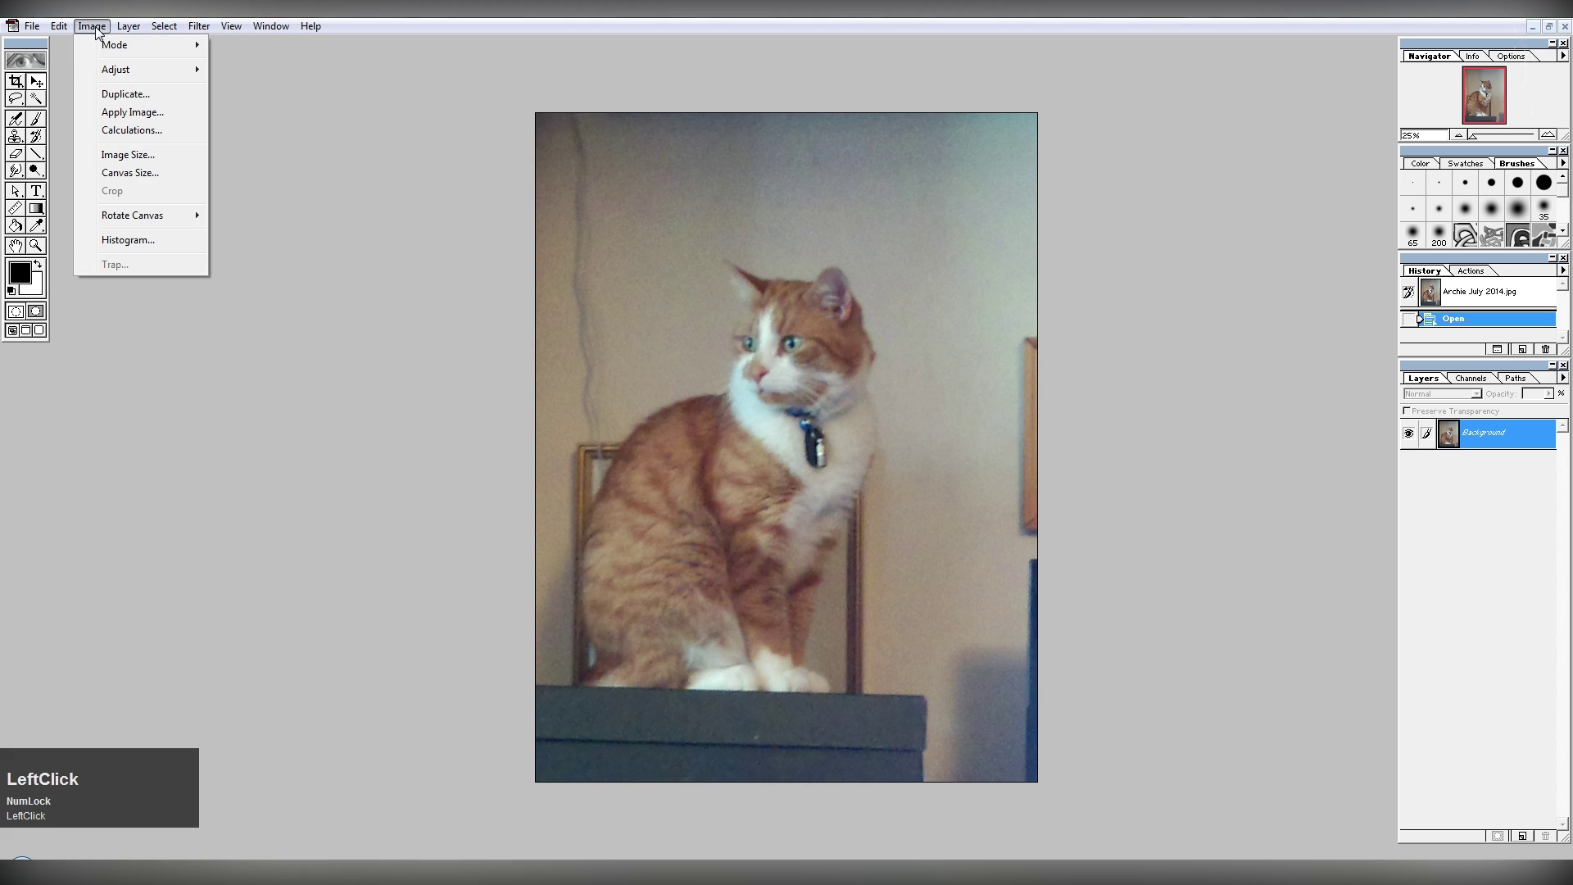
mouse_move(117, 65)
left_click(245, 70)
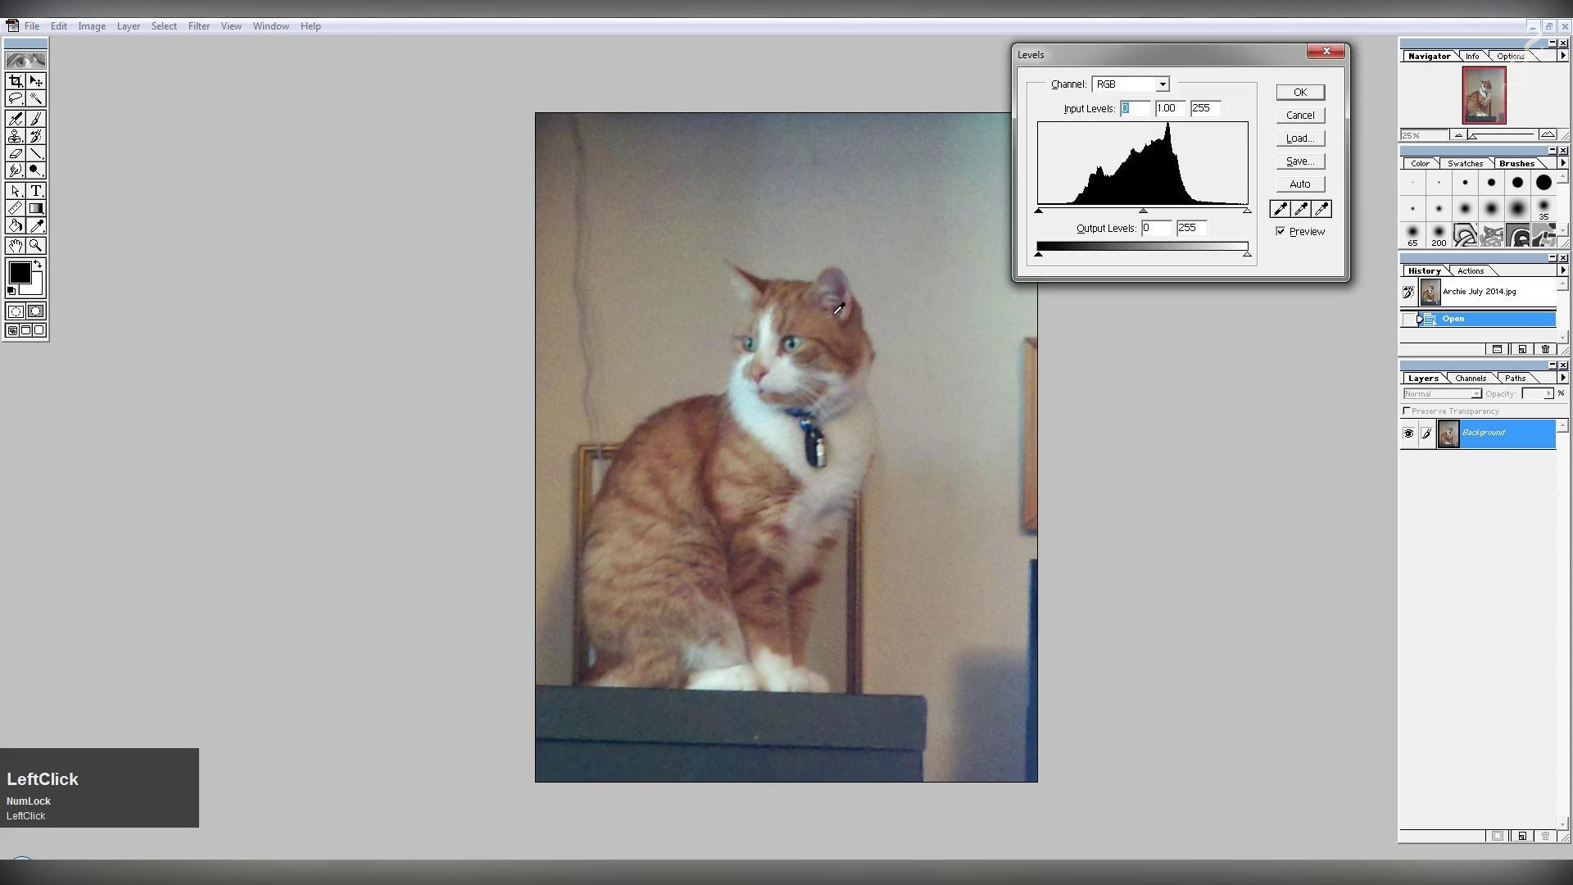
left_click_drag(1040, 212, 1072, 216)
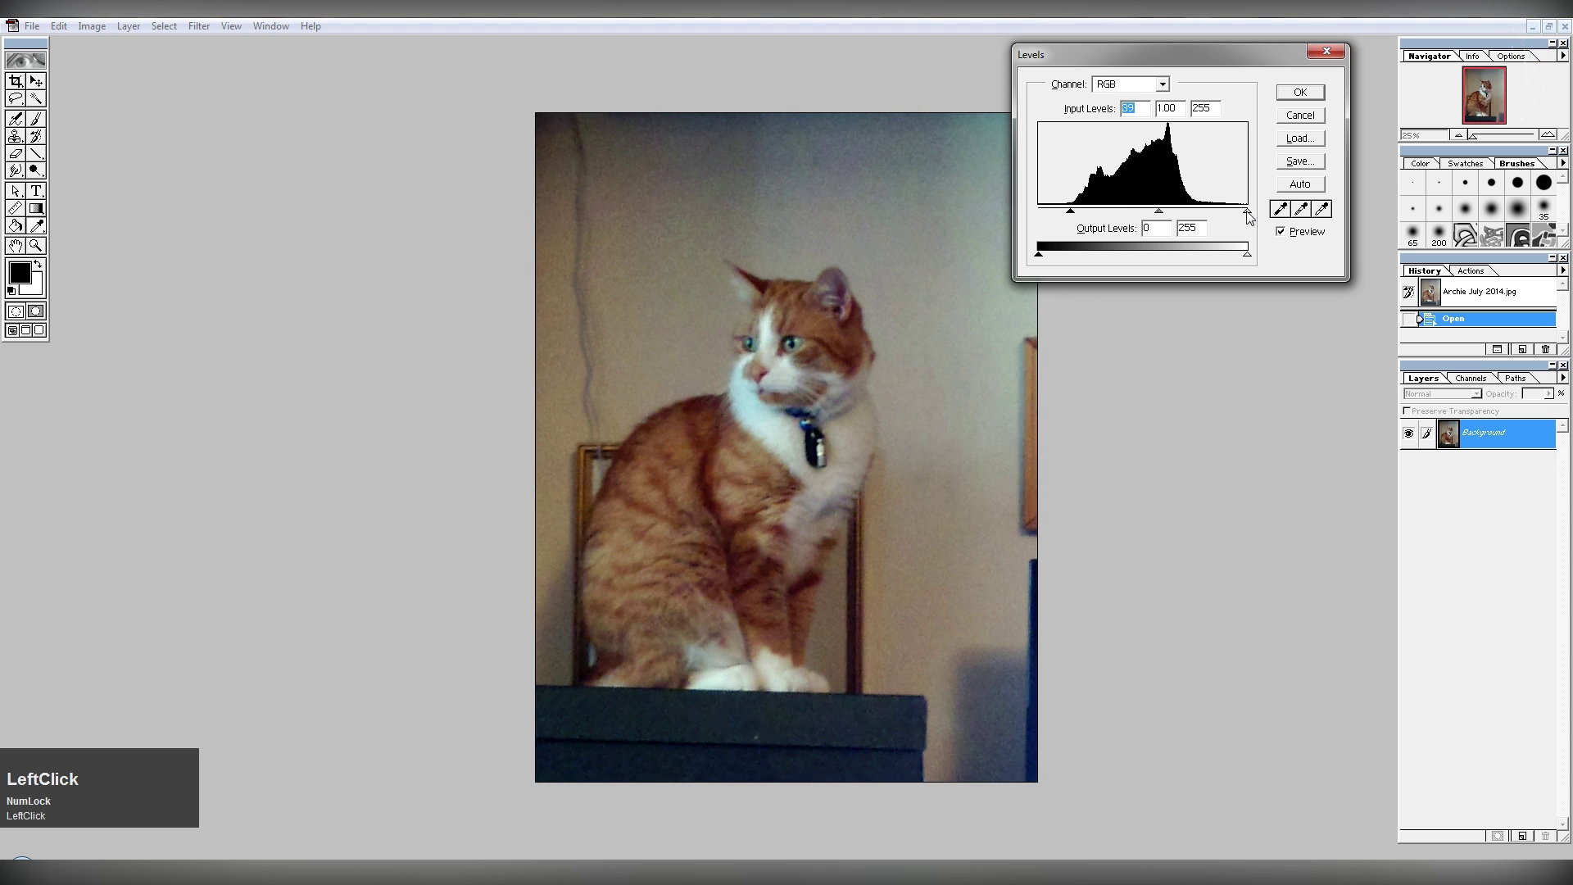
left_click_drag(1248, 215, 1210, 215)
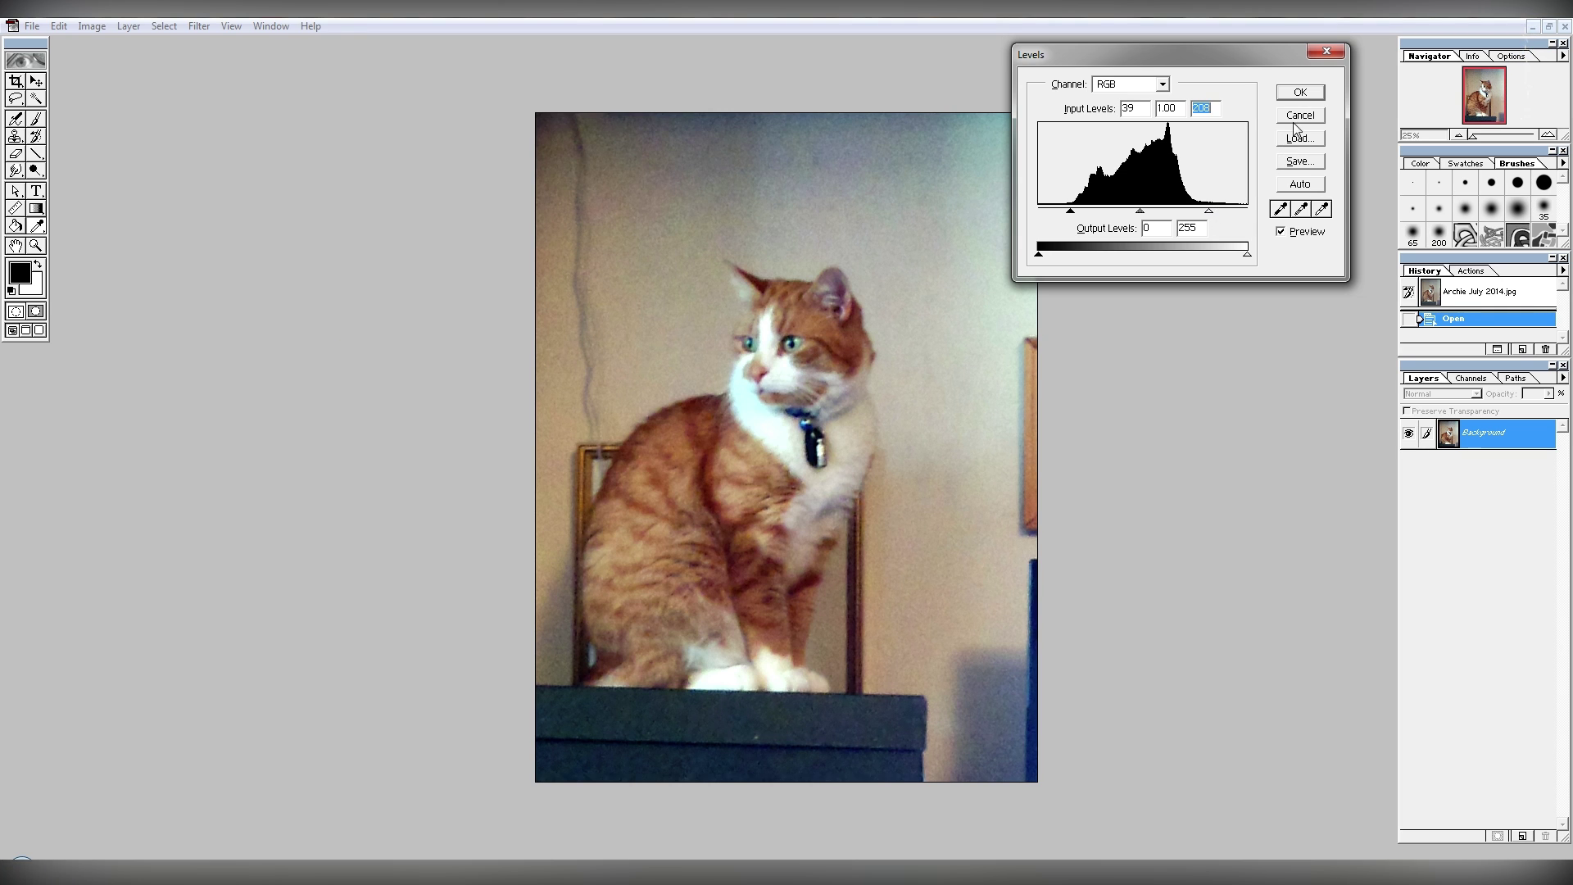
left_click(1295, 94)
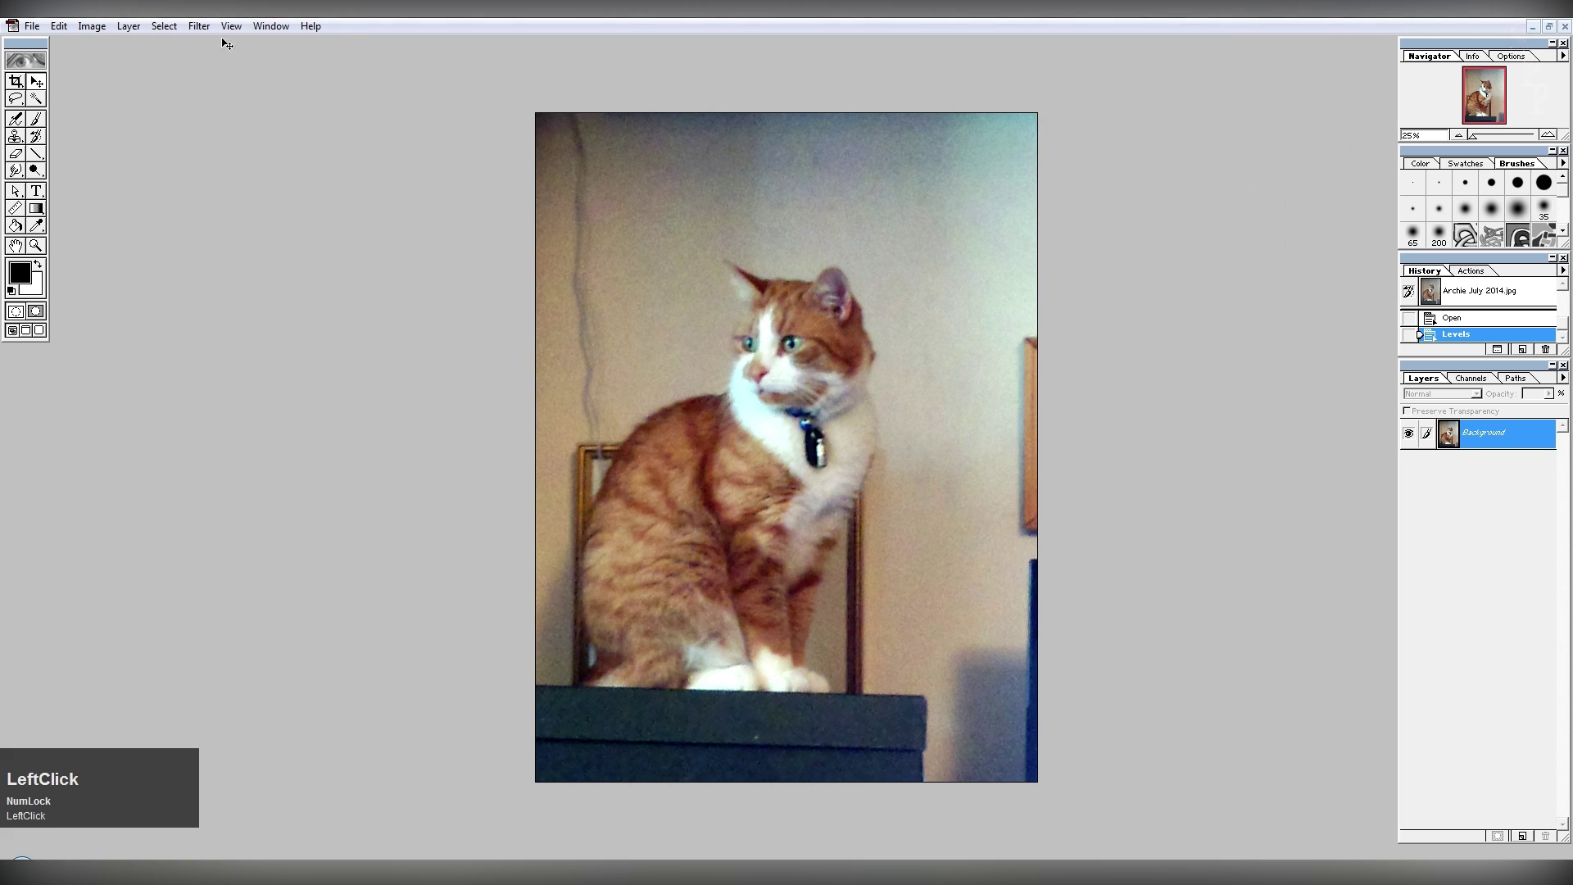
Raise the cat photo's contrast to +23 with Brightness/Contrast.
left_click(92, 25)
mouse_move(121, 72)
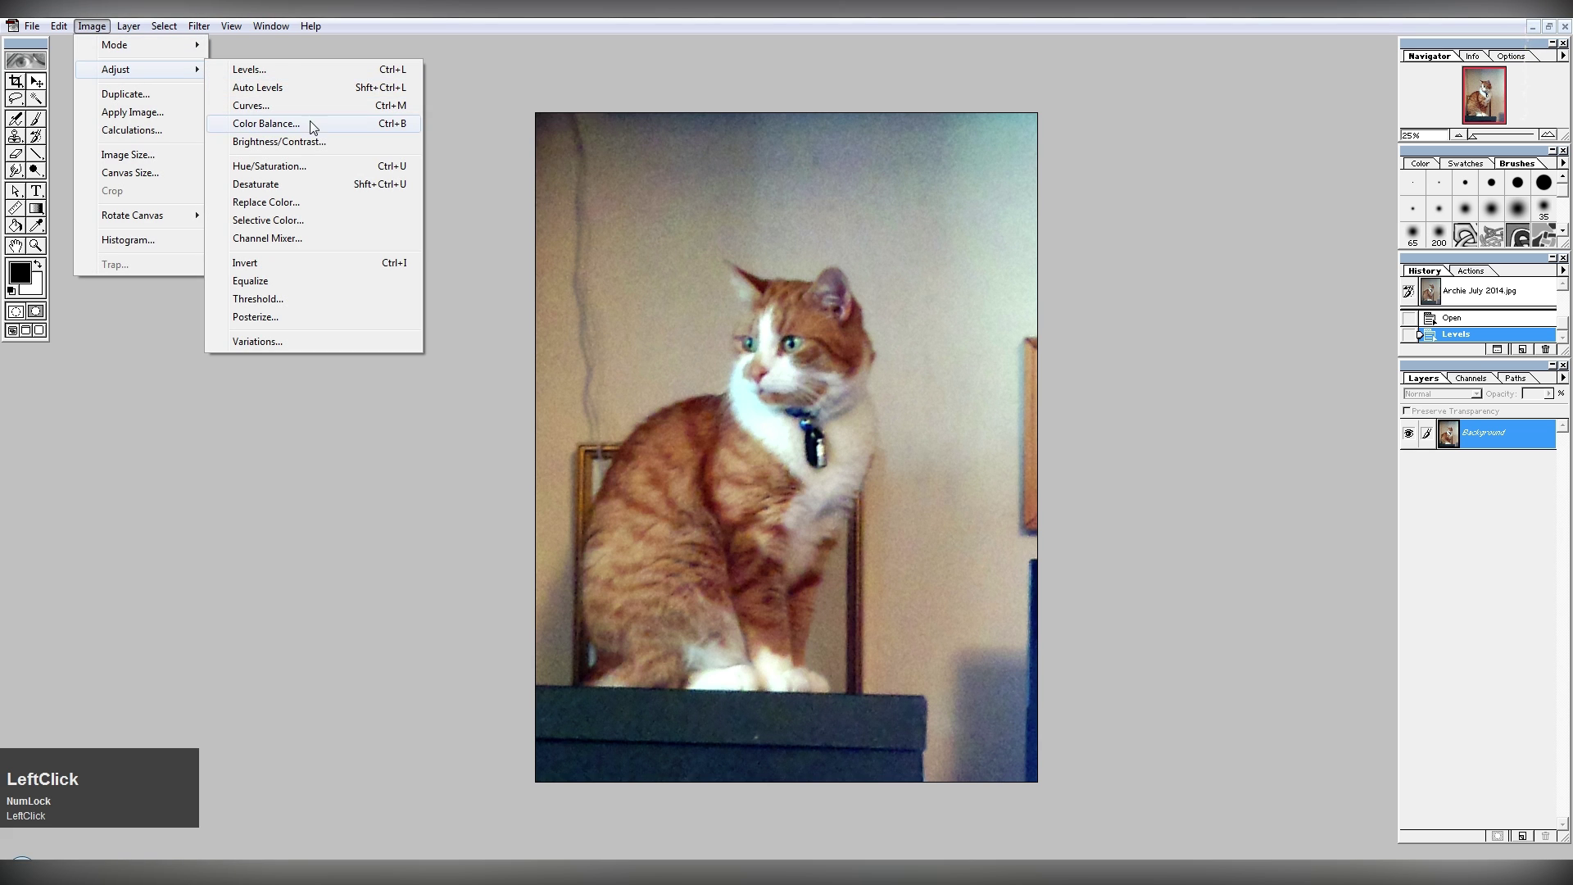
left_click(310, 142)
left_click_drag(755, 466, 775, 465)
left_click_drag(814, 398, 1214, 363)
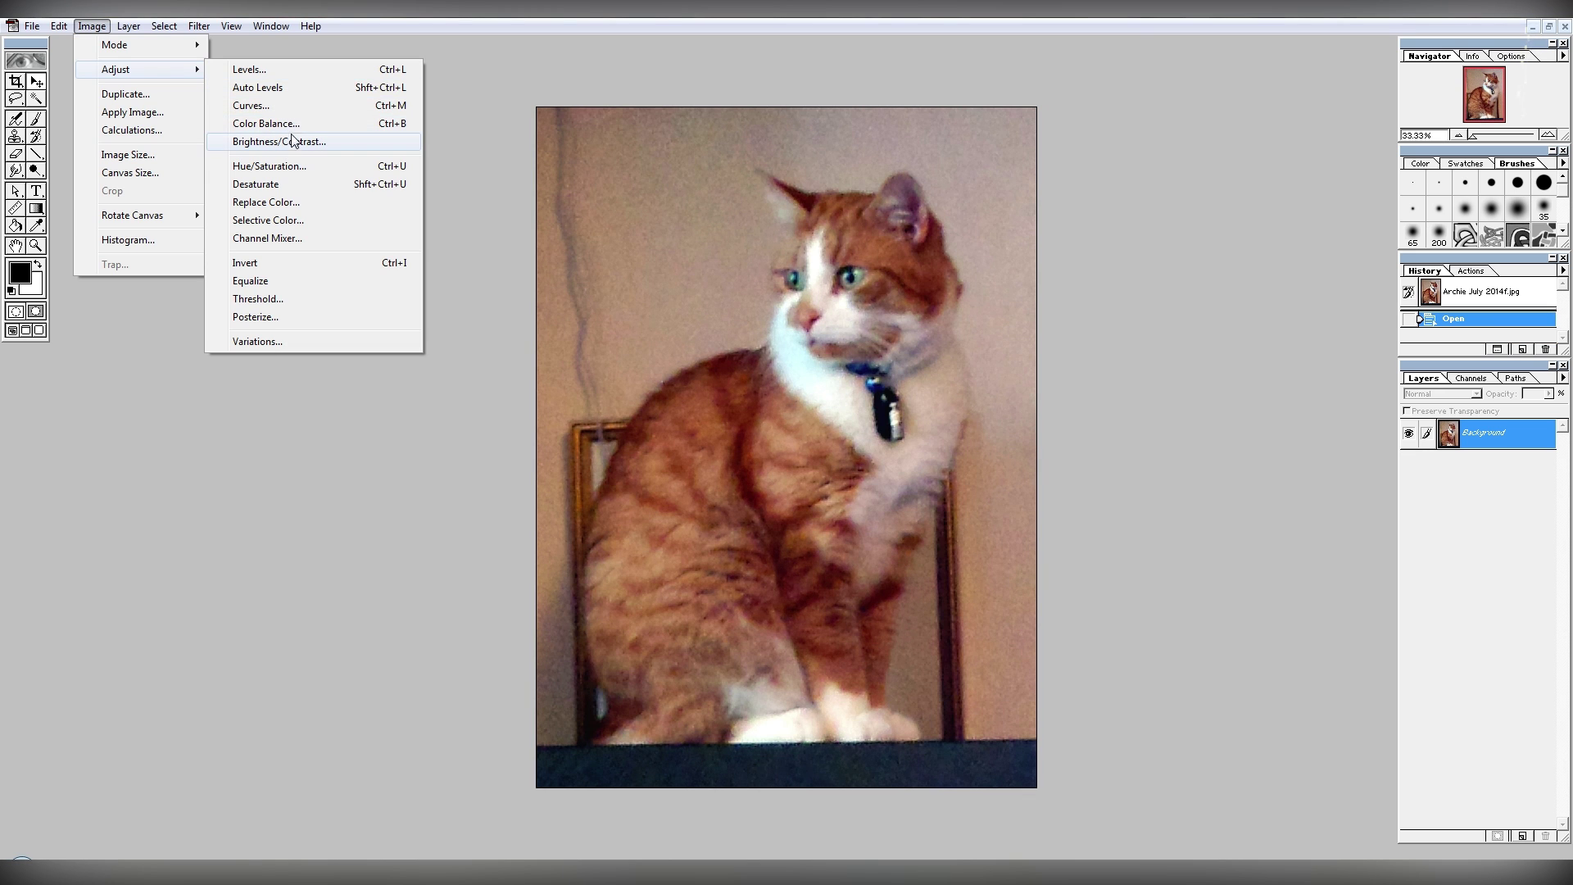
Preview Hue/Saturation at -100 saturation, then cancel to keep the photo in colour.
left_click(296, 165)
left_click_drag(1151, 482, 1041, 486)
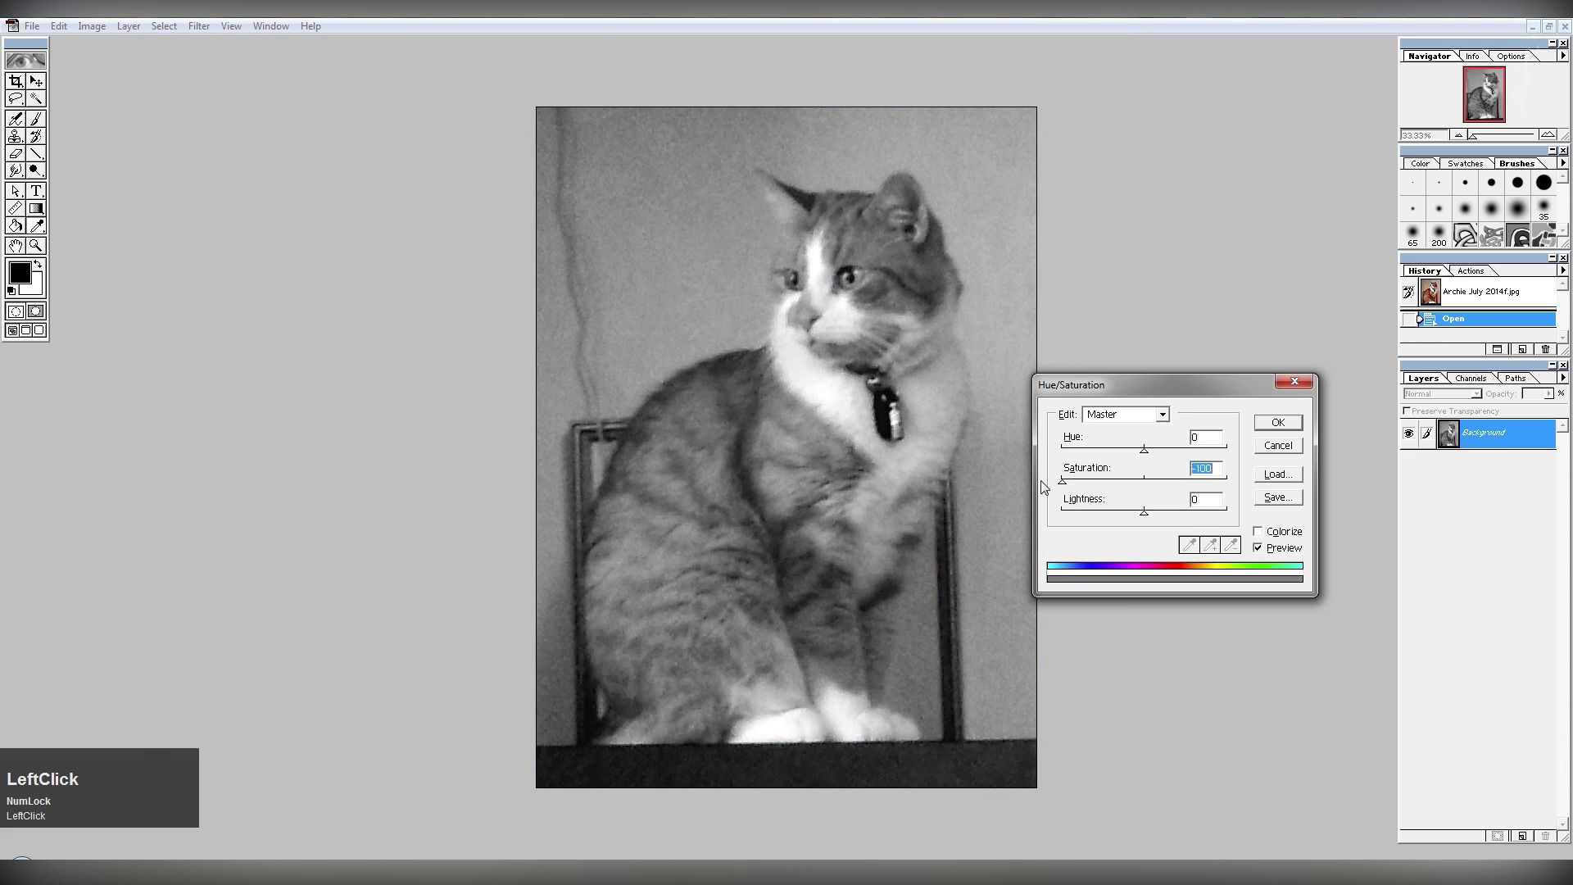
left_click(1278, 445)
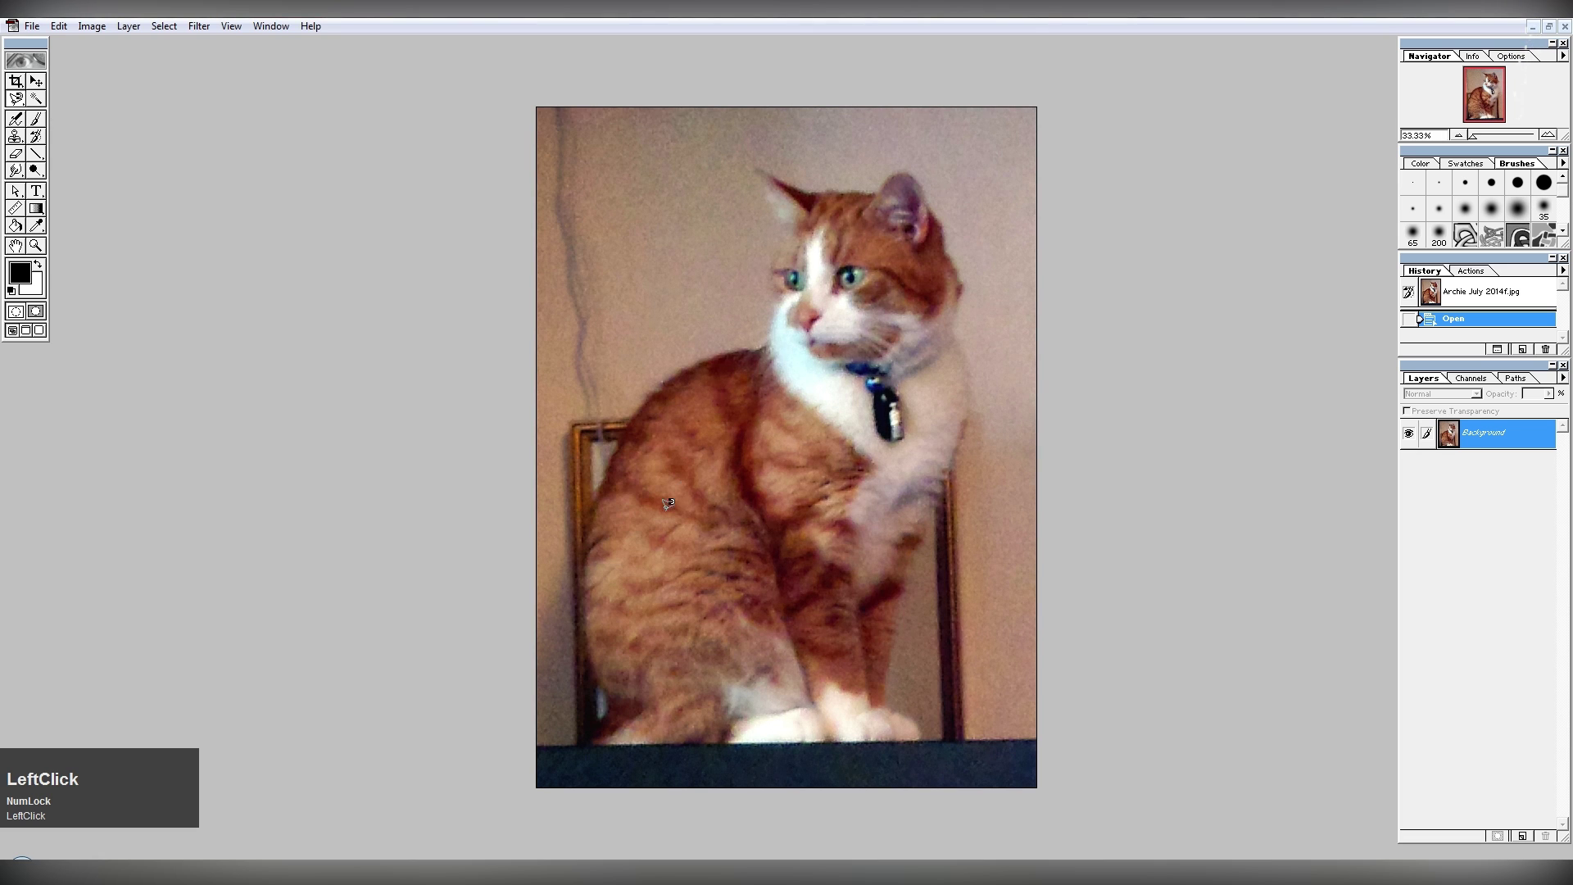
Add a curved Pen path point along the cat's outline.
left_click_drag(594, 522, 603, 462)
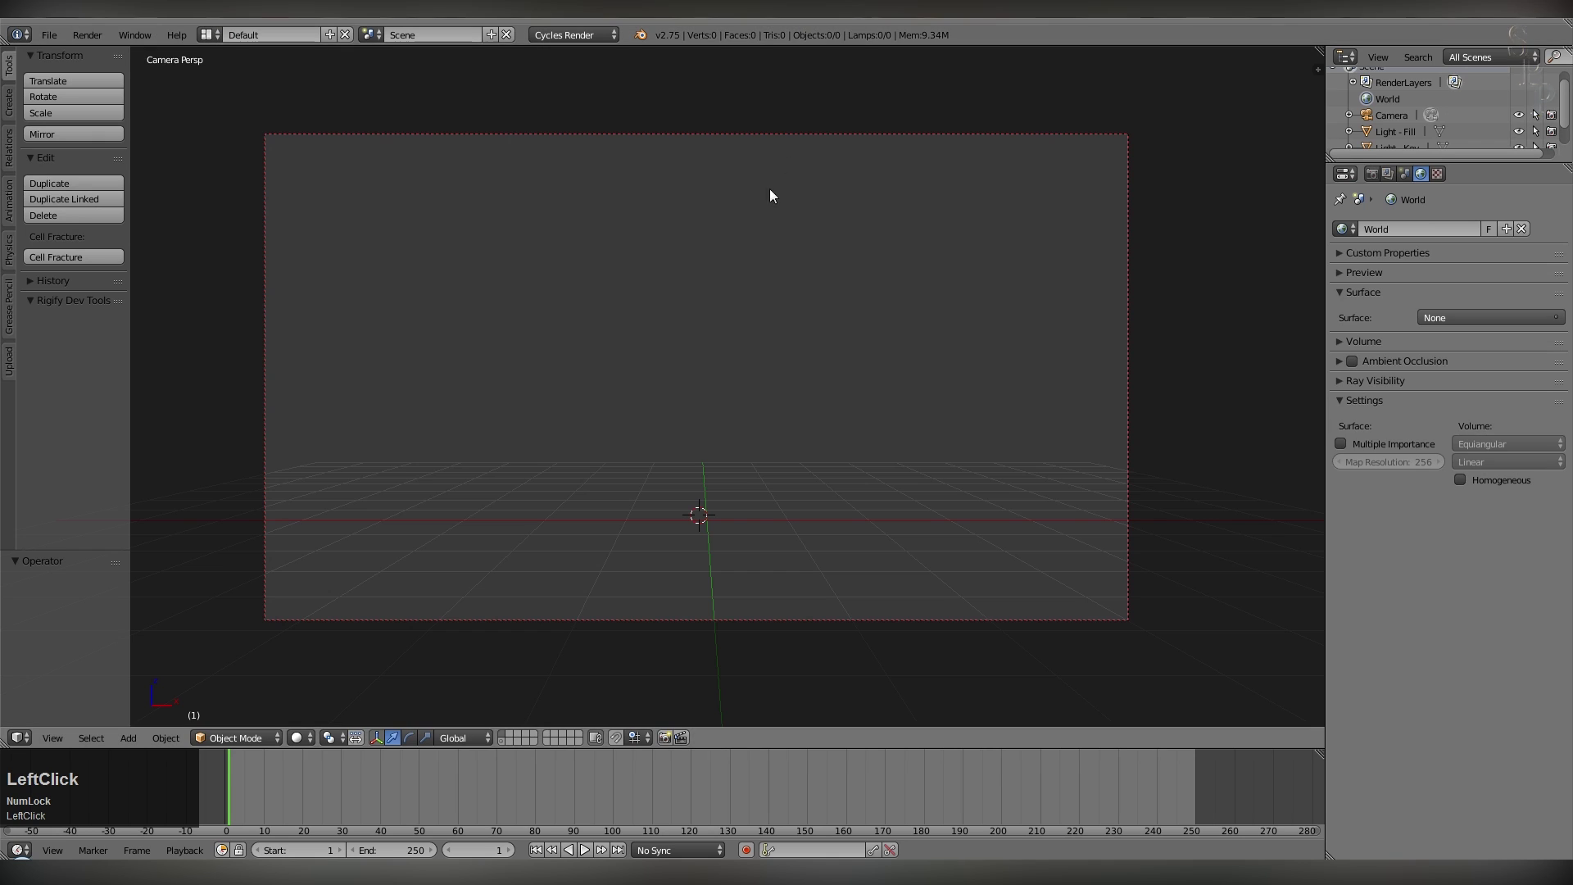
Add a plane in top view, enlarge it, and narrow its X scale into a portrait rectangle.
key("shift+a")
mouse_move(705, 441)
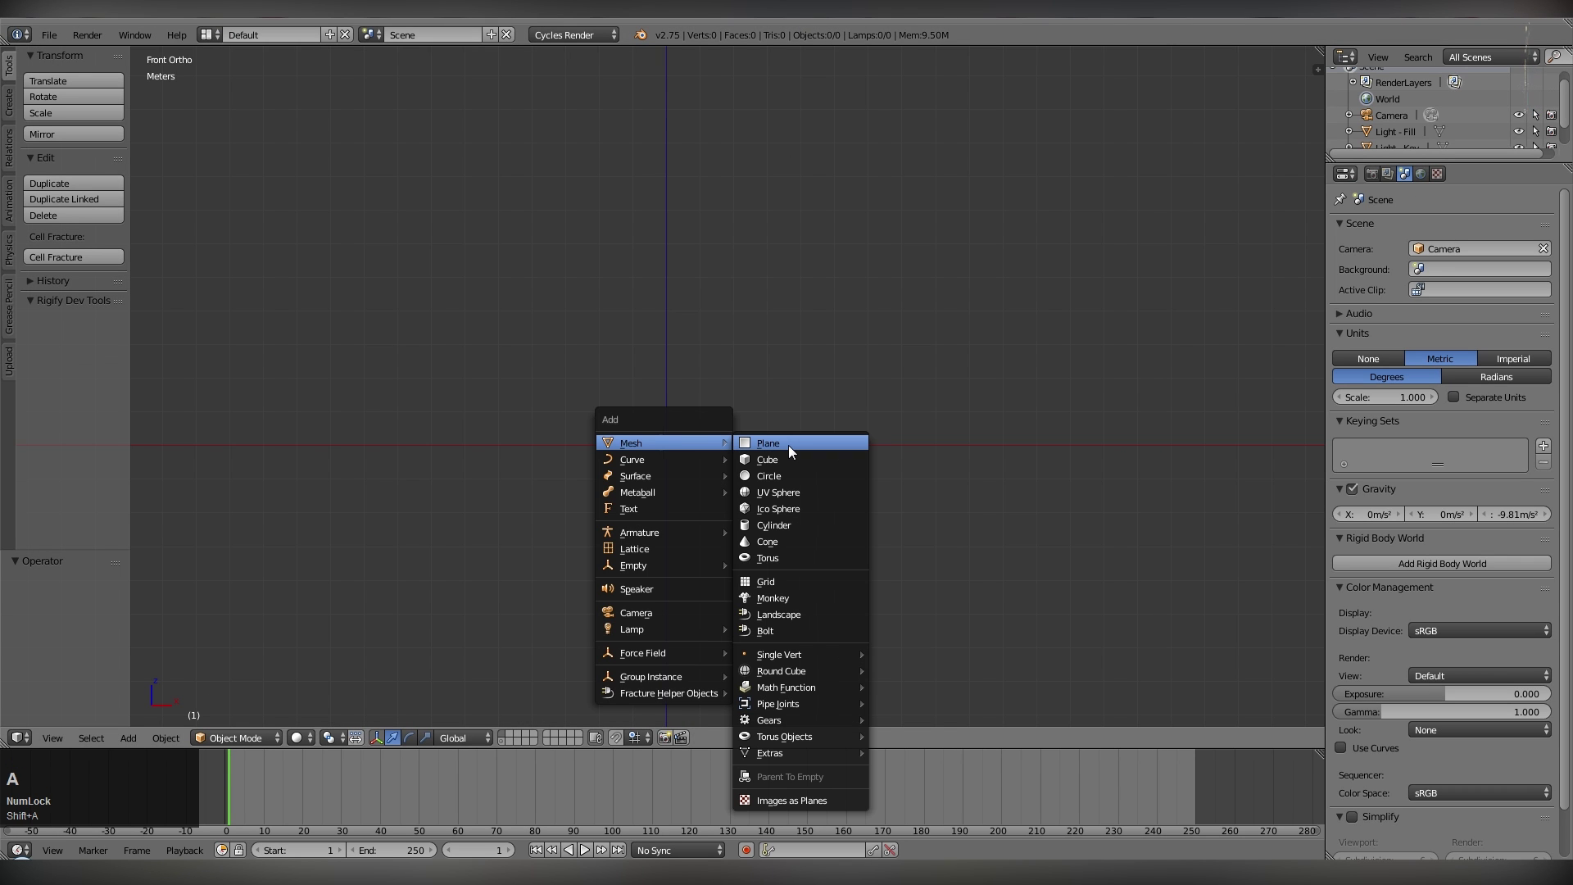
left_click(788, 444)
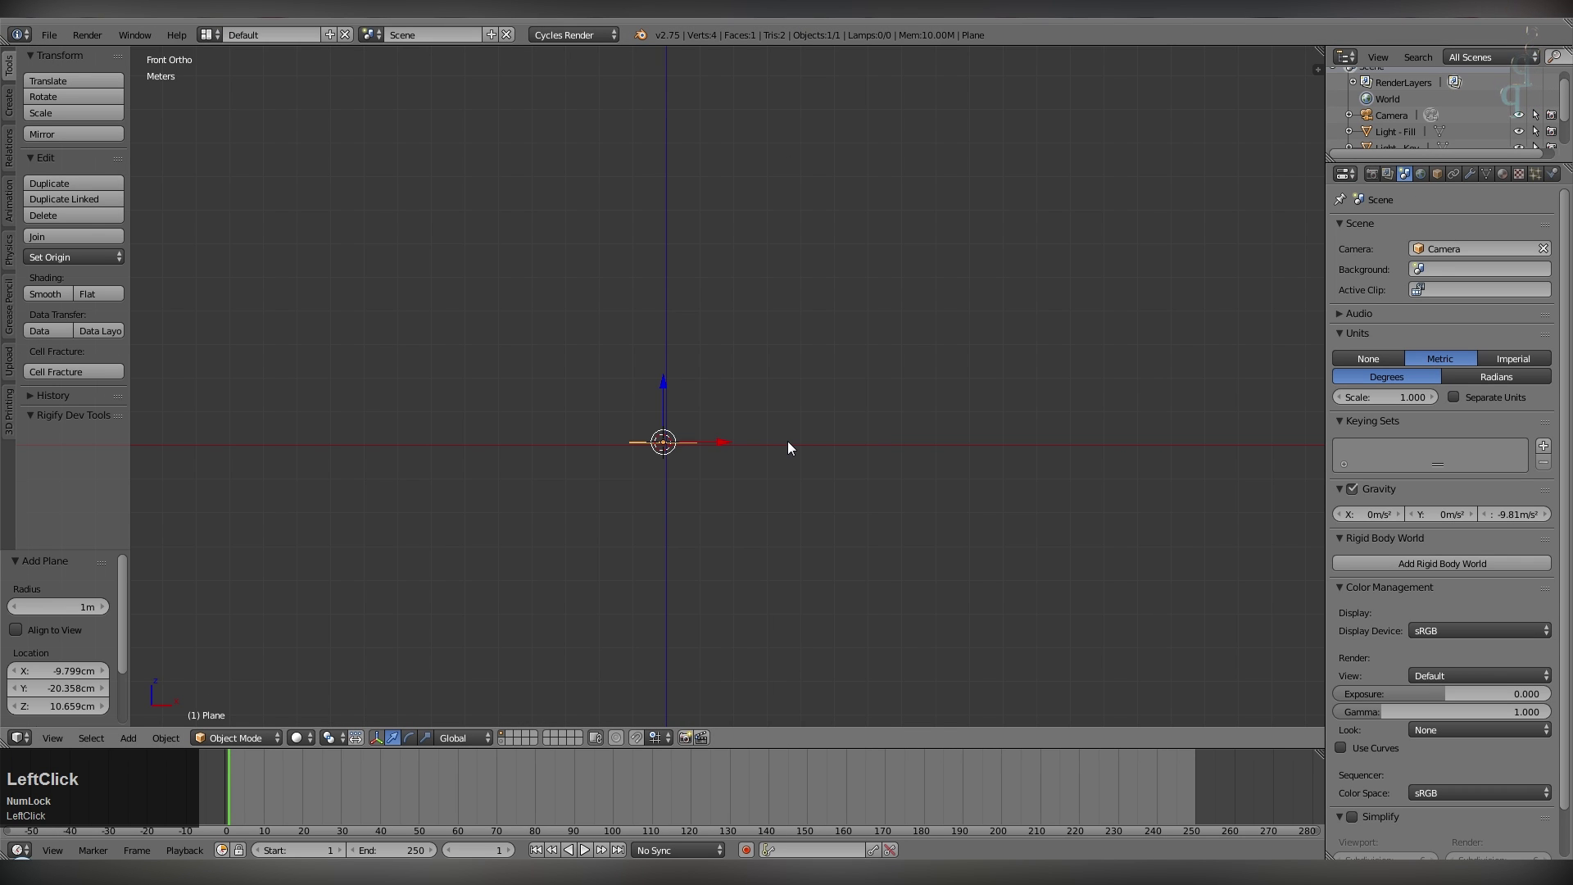
key("KP_7")
key("s")
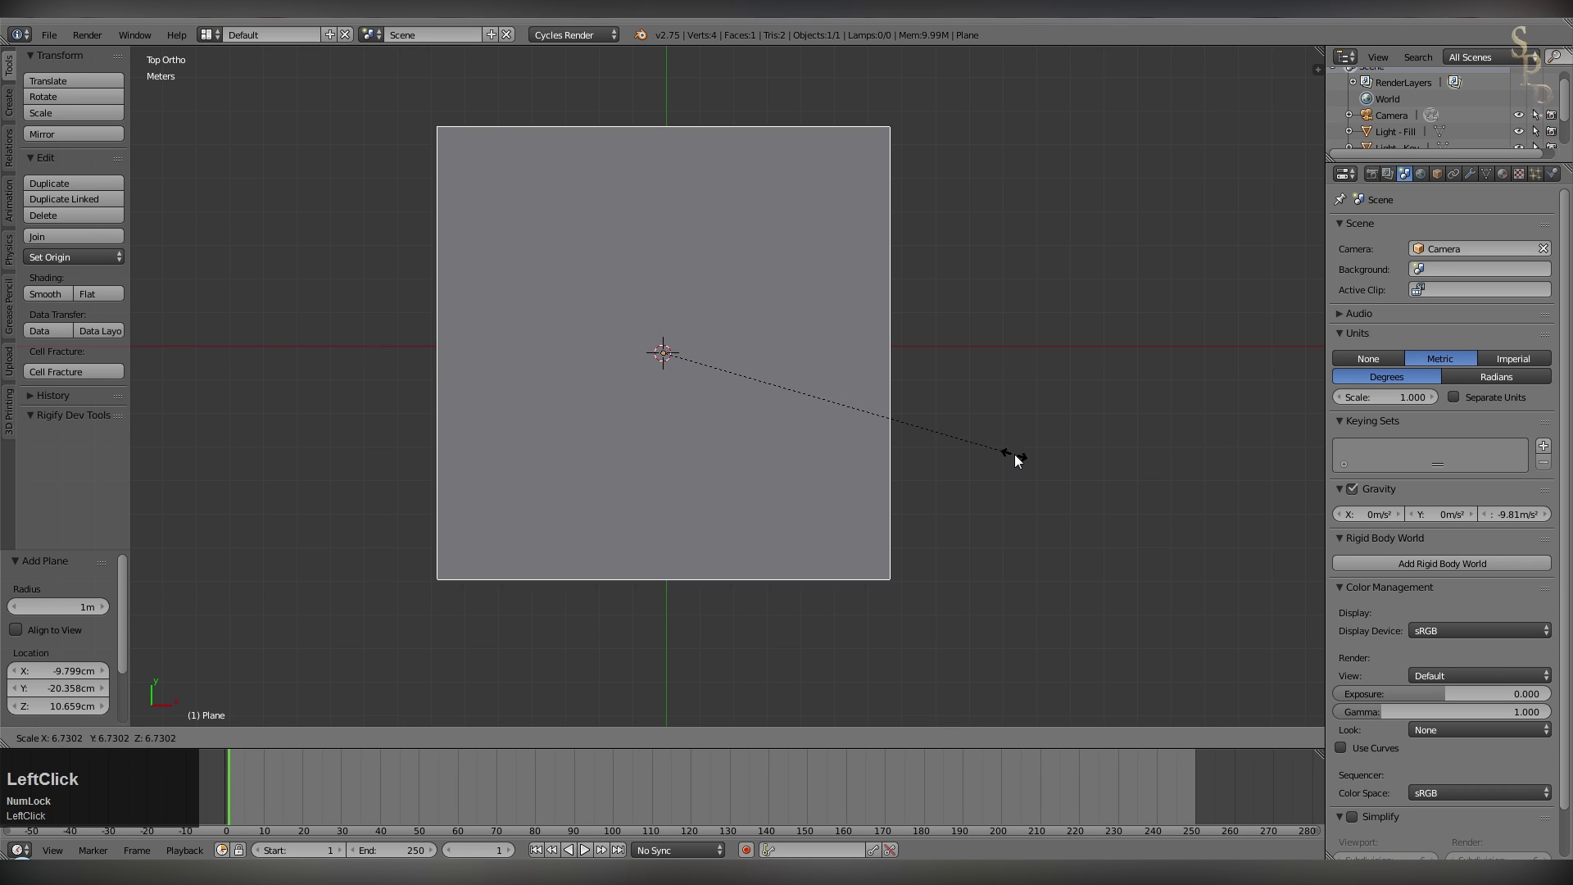
left_click(1017, 460)
key("s")
key("x")
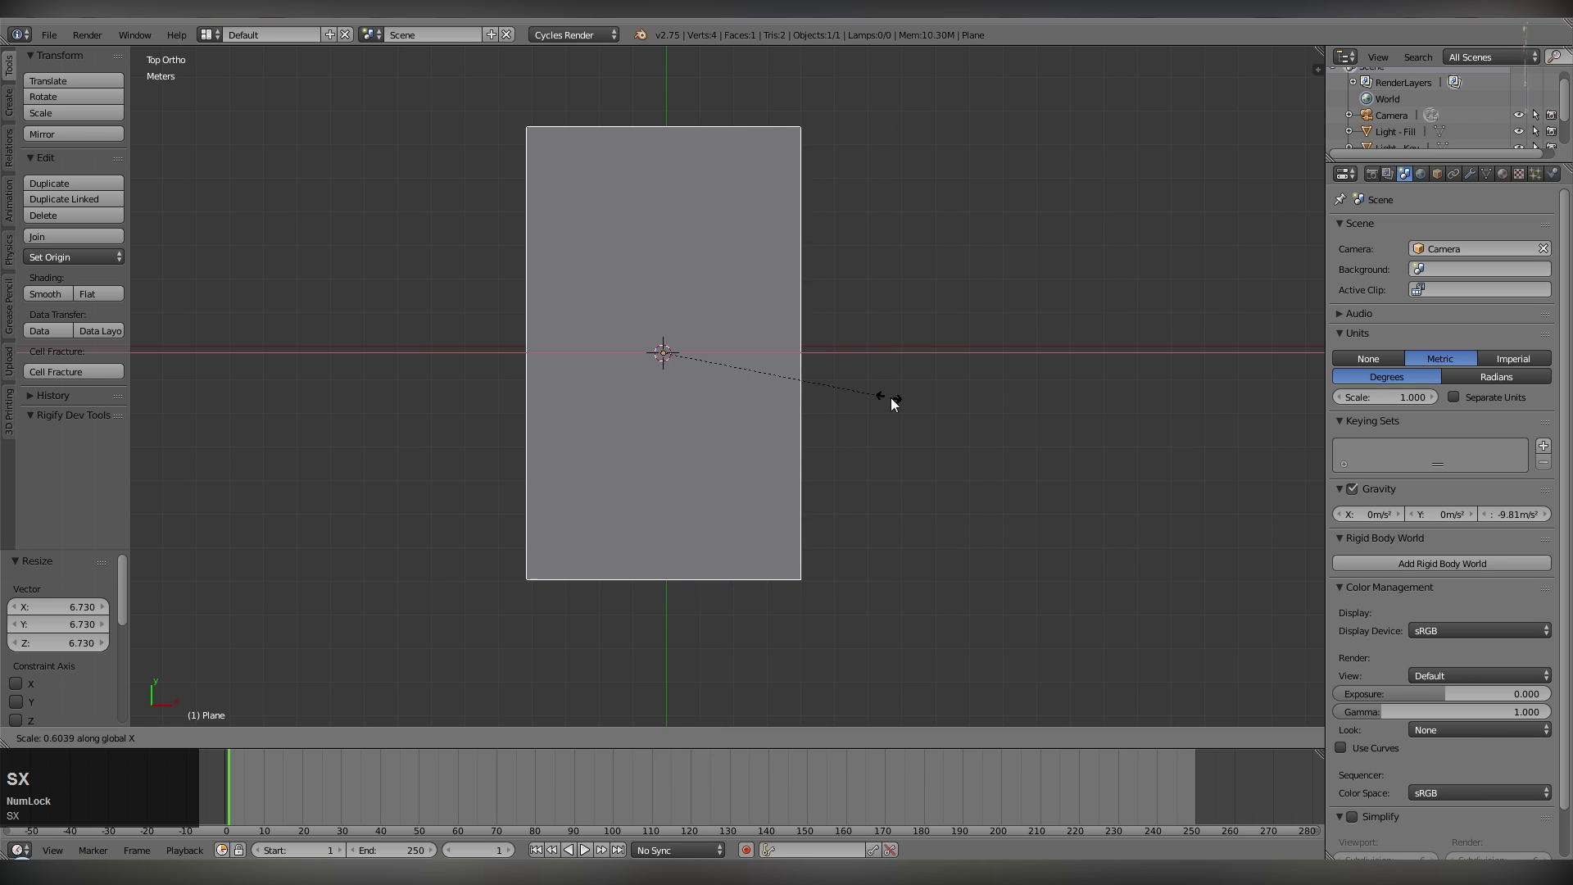
left_click(914, 399)
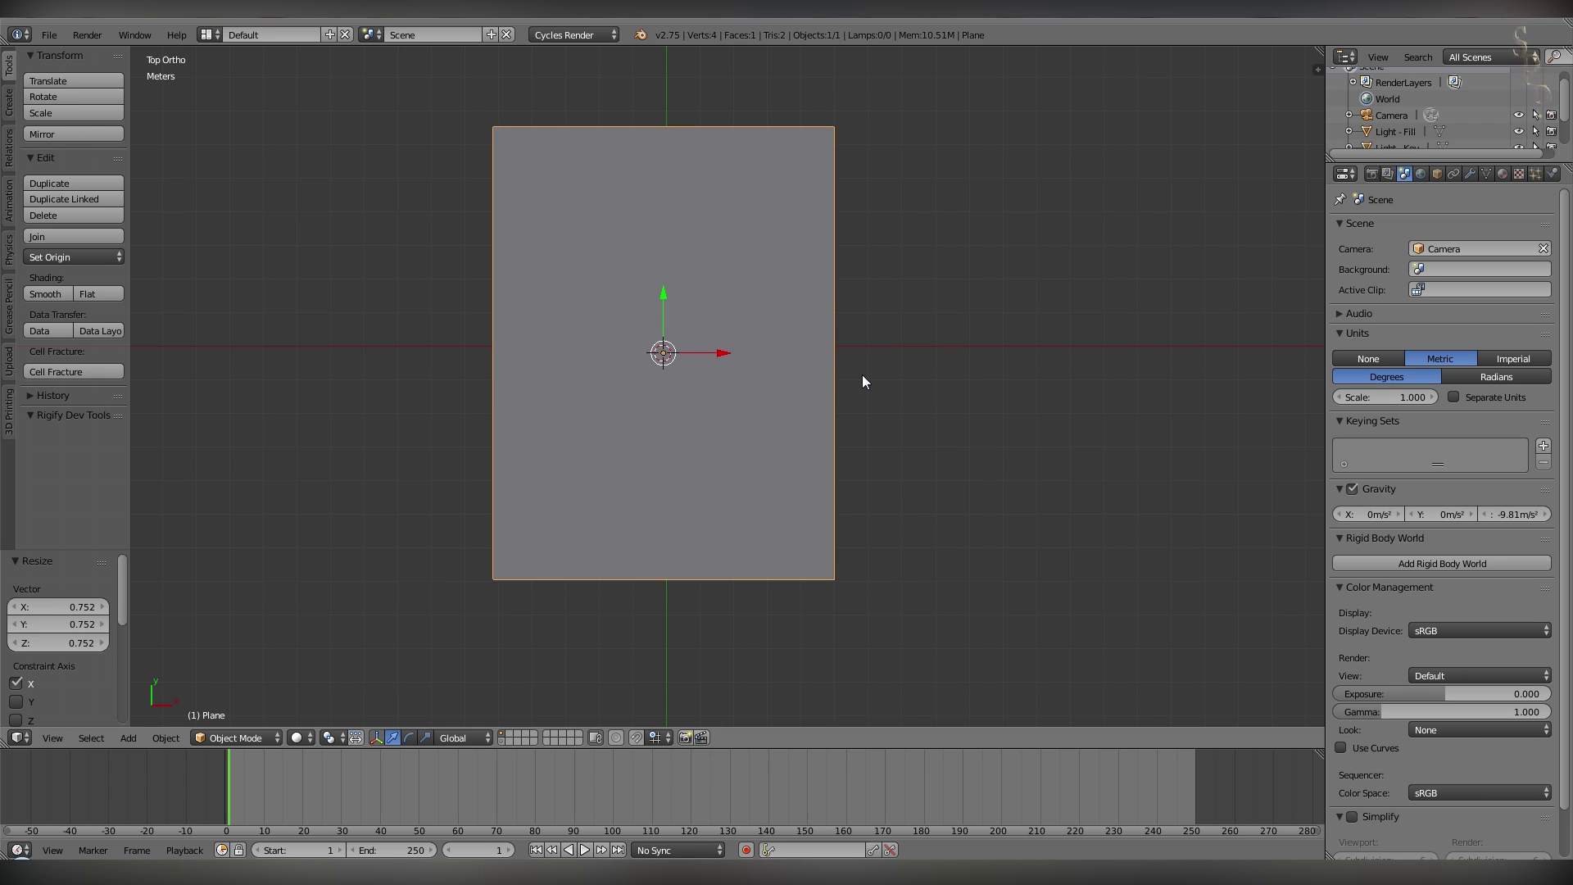
Subdivide the plane in Edit Mode with 100 cuts.
key("Tab")
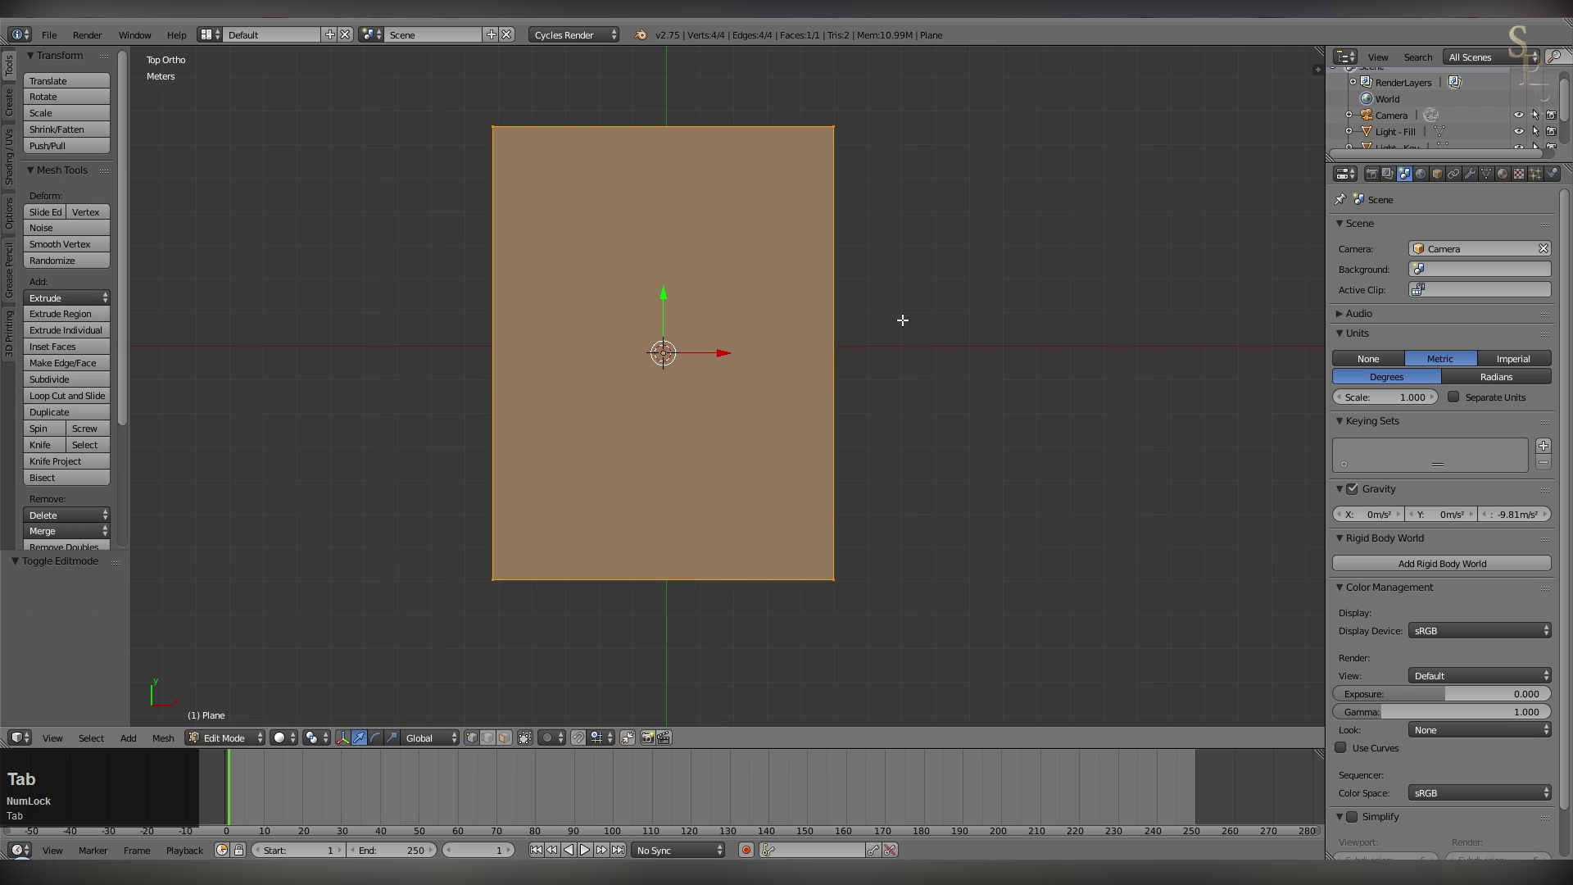
key("w")
left_click(859, 329)
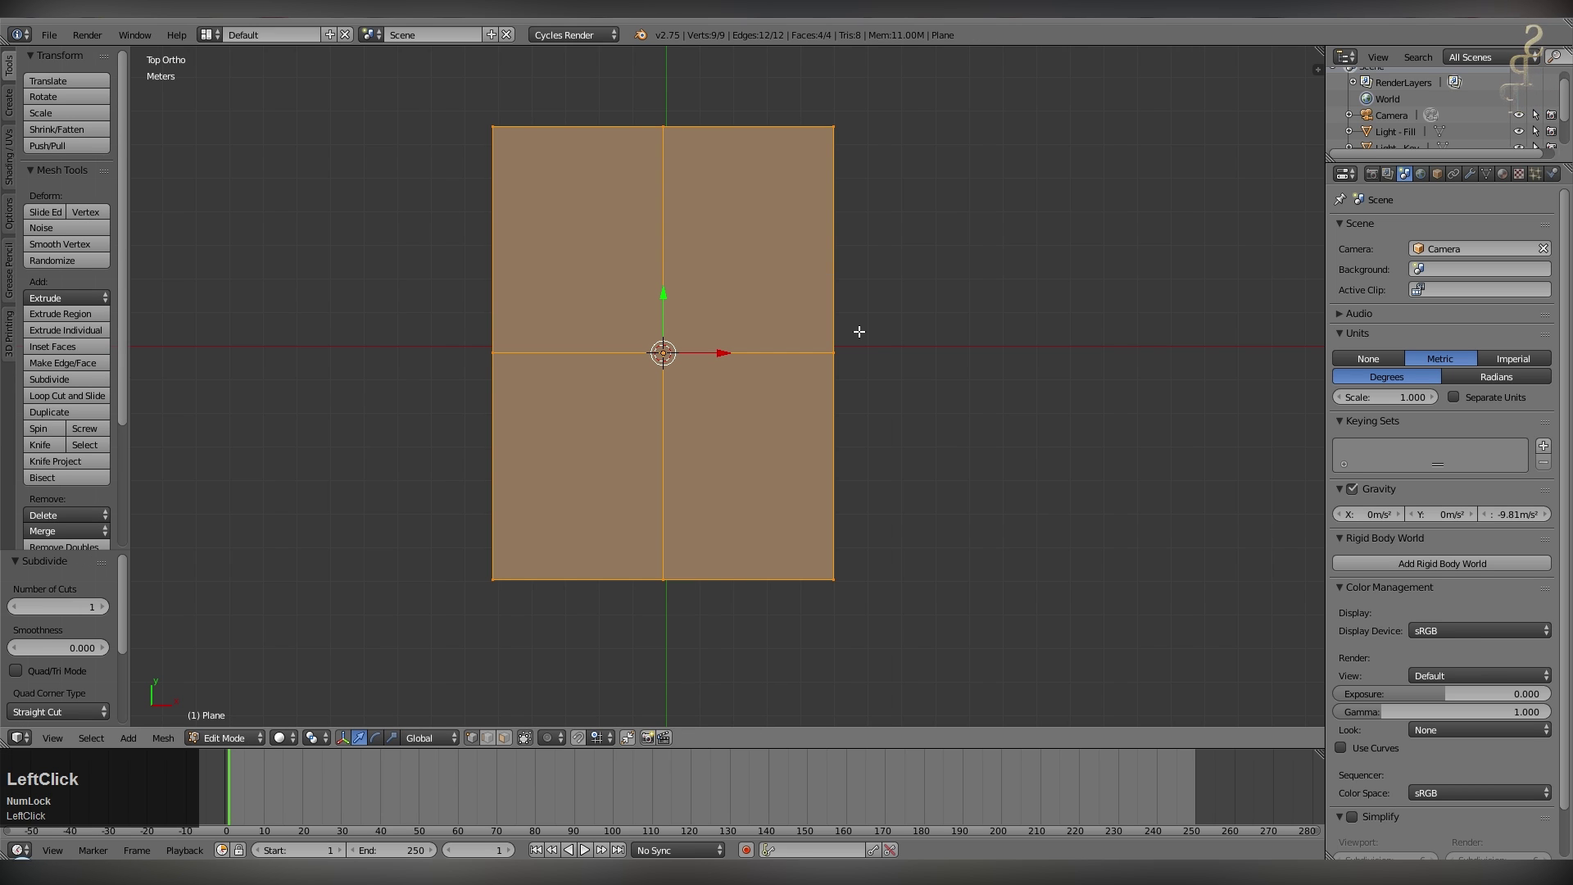
left_click(54, 607)
type("100")
key("KP_Enter")
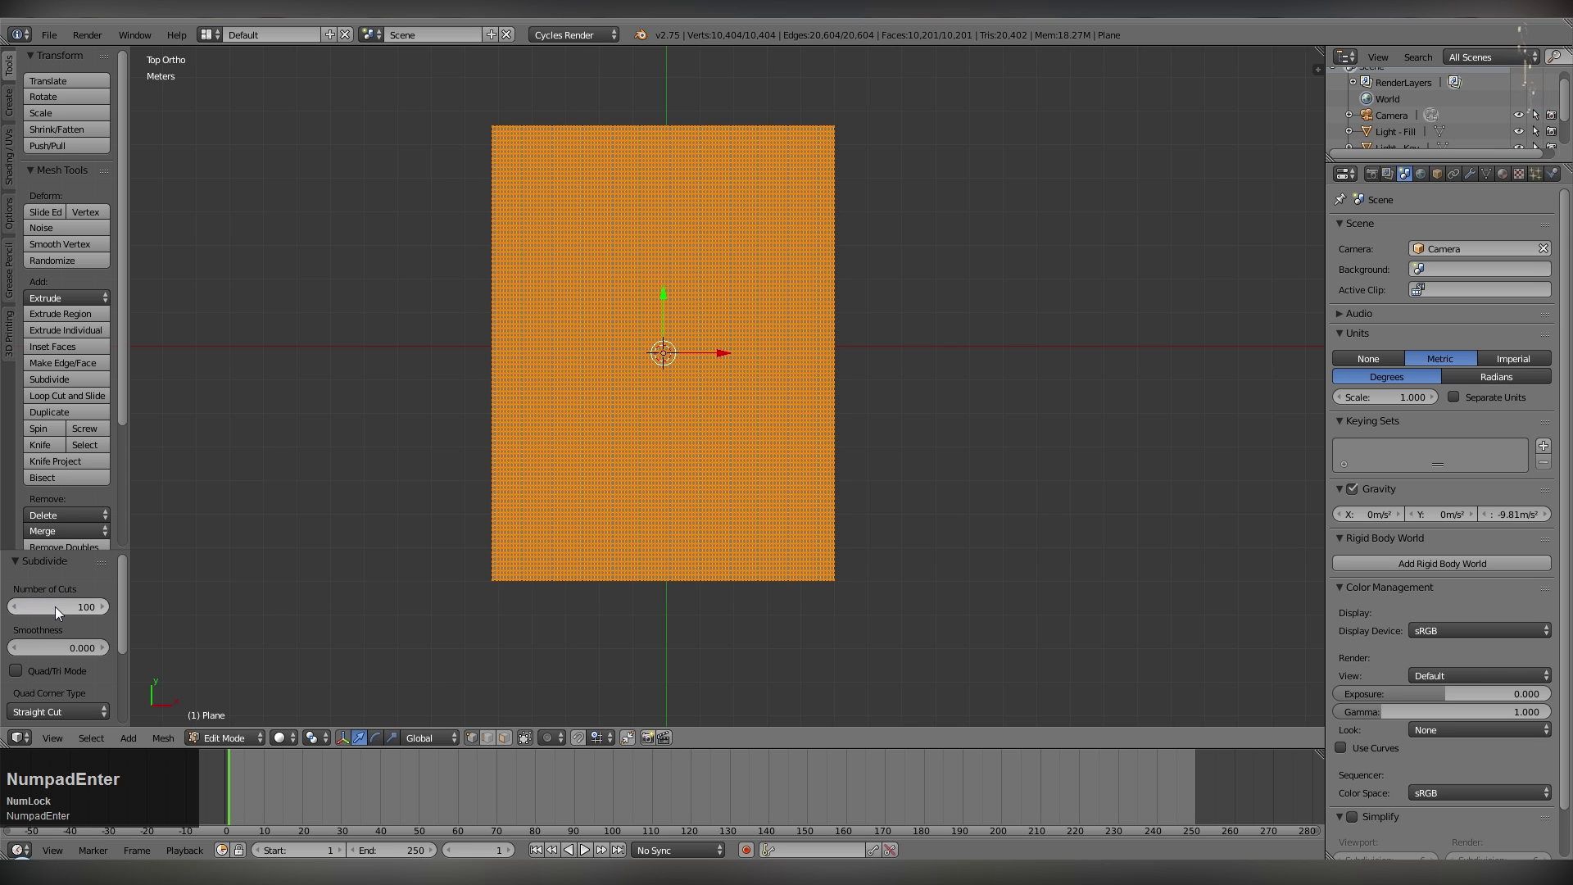
key("Tab")
key("Tab")
Select the plane's boundary loop and shrink the selection inward twice from the border.
middle_click_drag(513, 408, 524, 459)
right_click(1057, 525, "alt+shift")
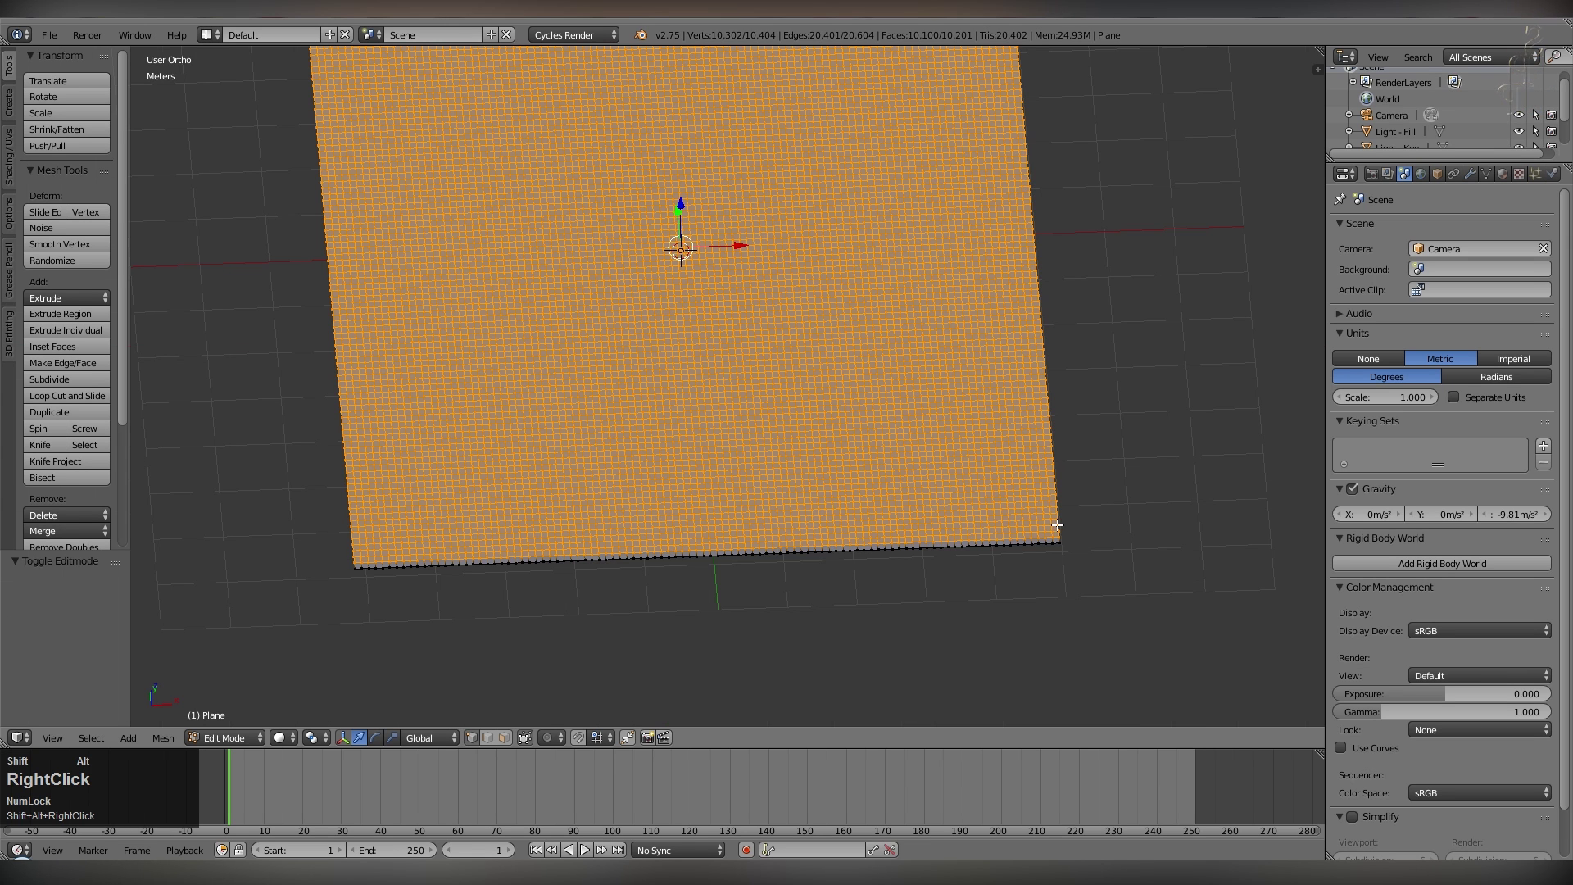
right_click(1078, 494, "alt+shift")
scroll(1080, 492, "down", 3)
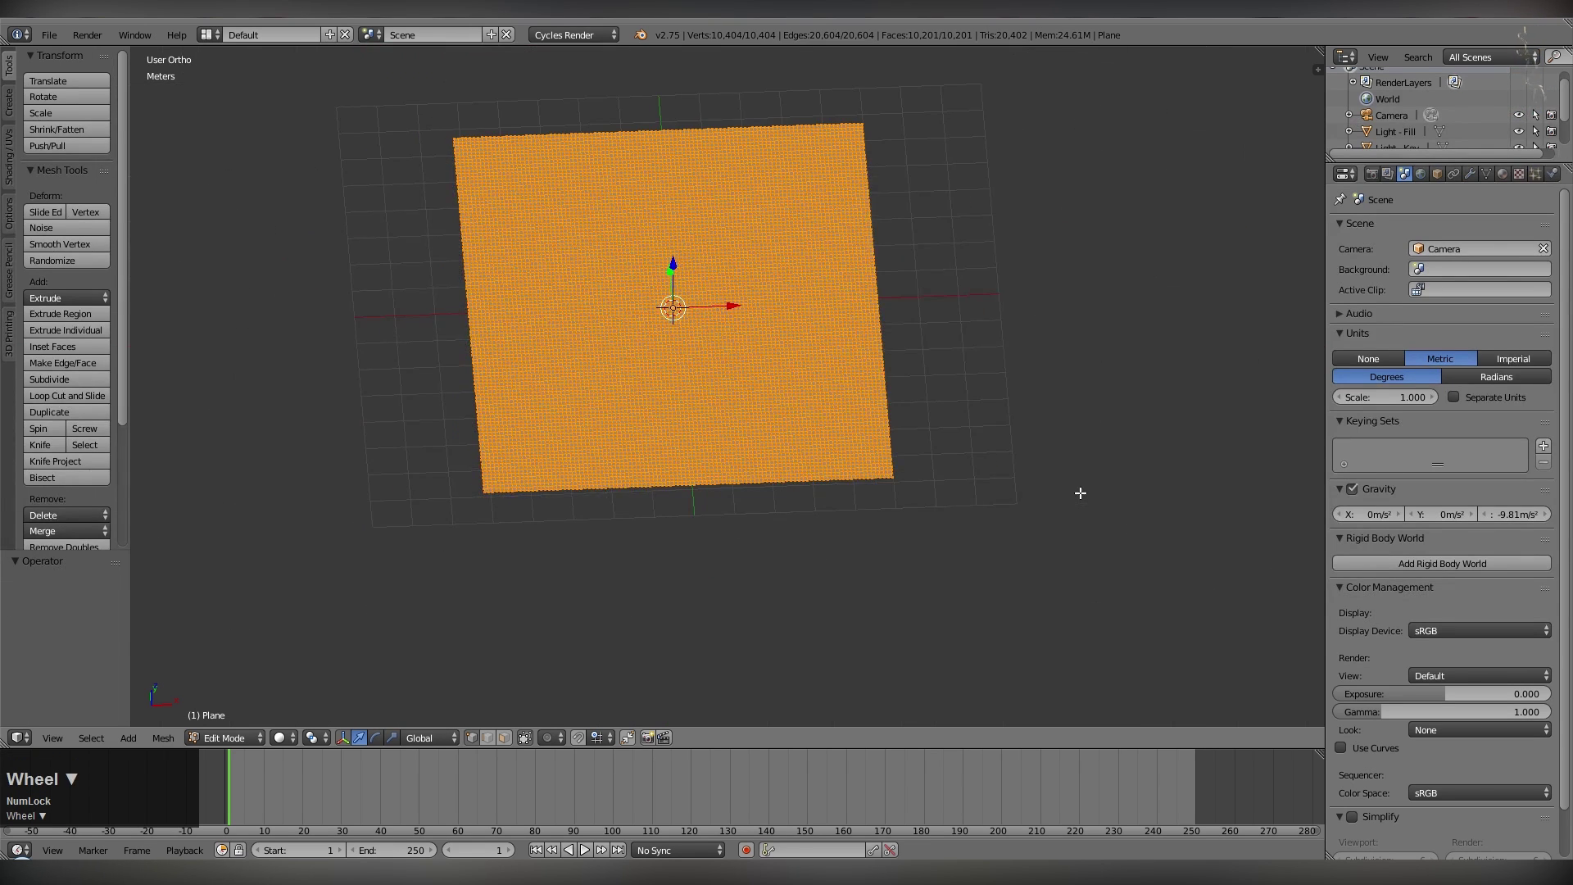
key("ctrl+KP_Subtract")
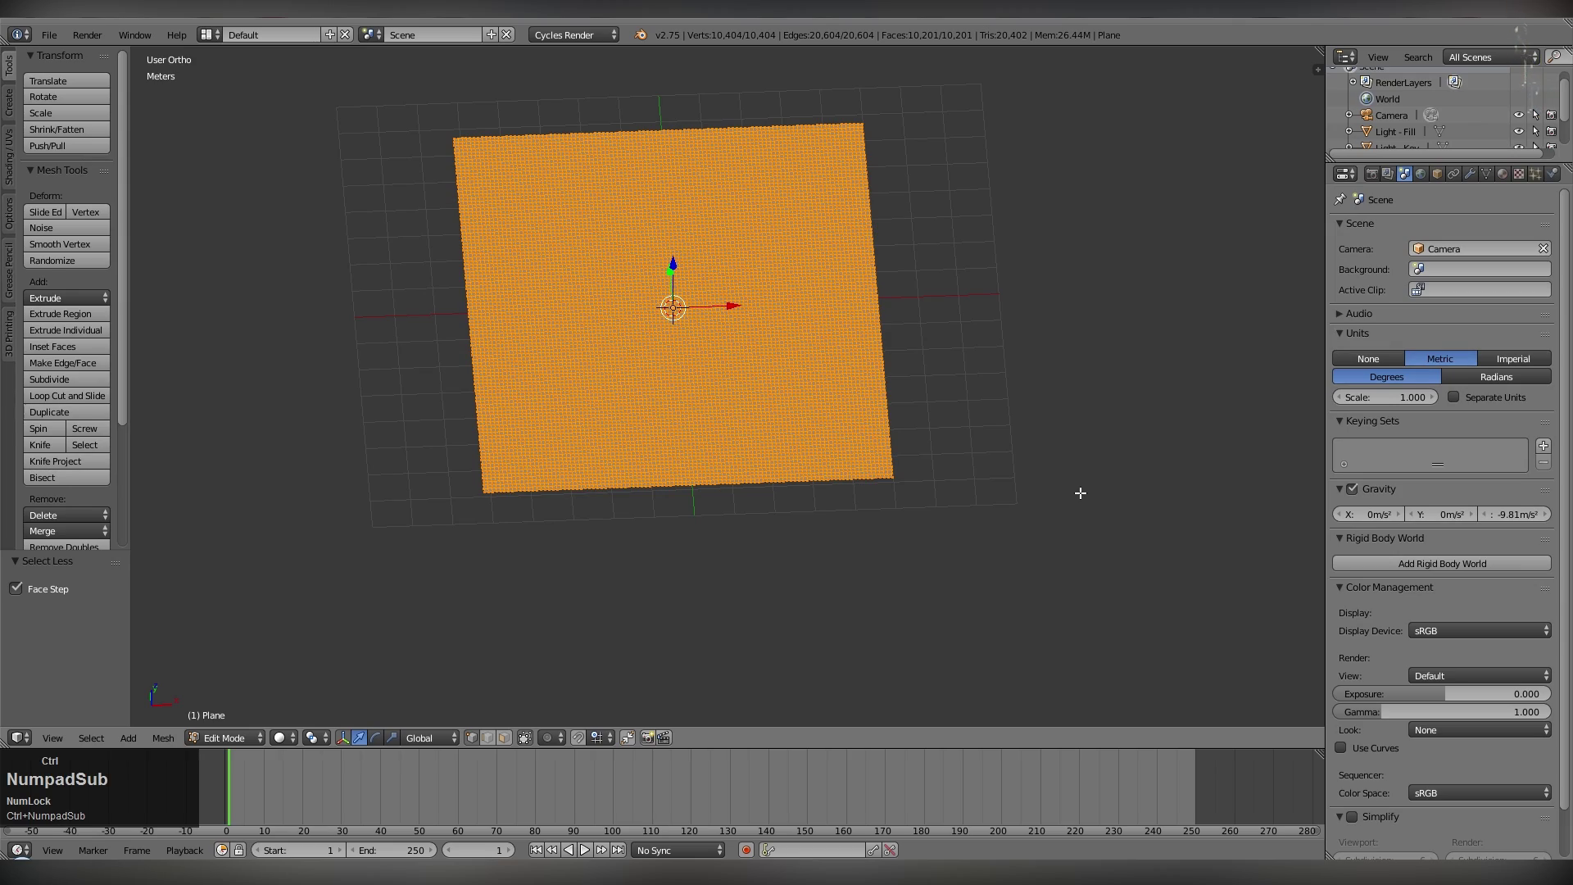
middle_click_drag(1079, 491, 660, 583)
scroll(631, 602, "up", 2)
scroll(782, 531, "down", 4)
key("ctrl+KP_Subtract")
key("ctrl+KP_Subtract")
key("ctrl+KP_Subtract")
key("ctrl+KP_Subtract")
scroll(965, 341, "up", 2)
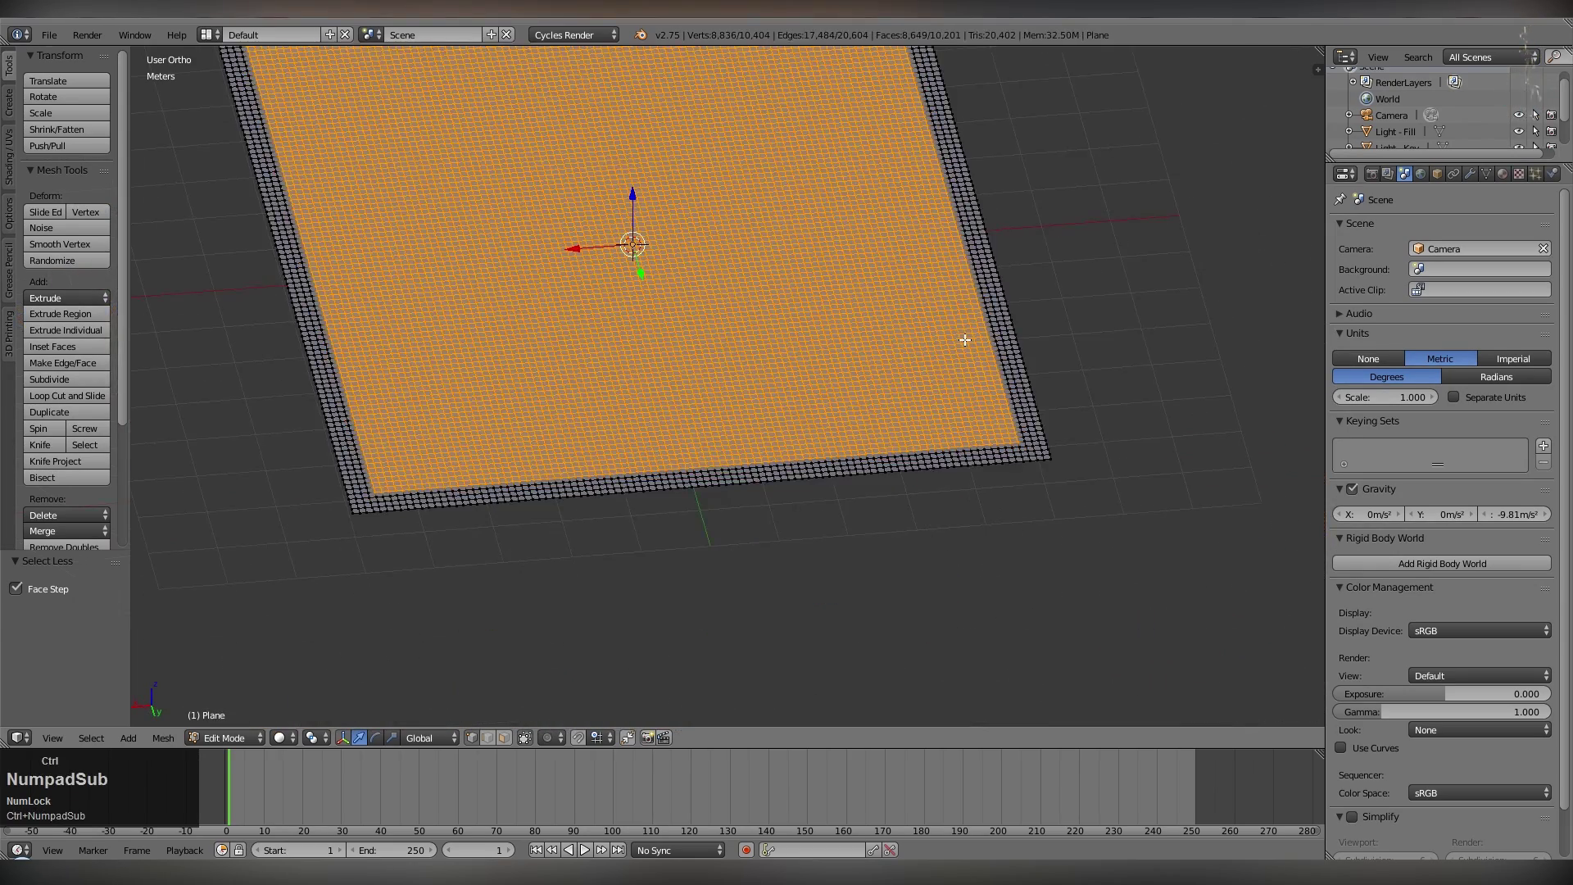
In top view, add the bottom and top edge rows and circle-deselect stray corner vertices.
key("KP_7")
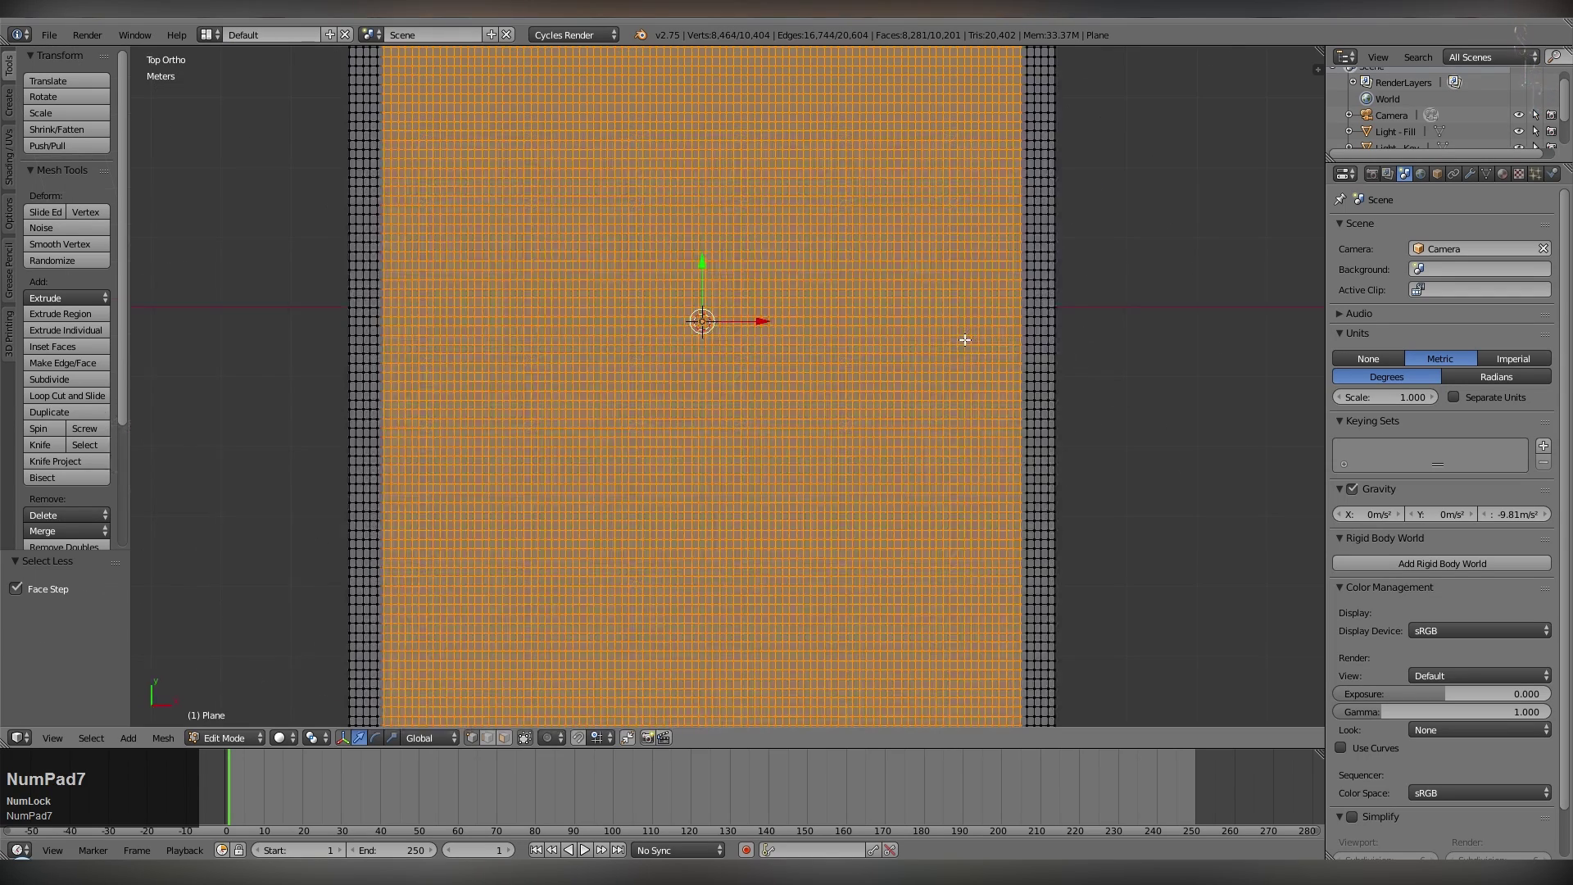
scroll(965, 339, "down", 3)
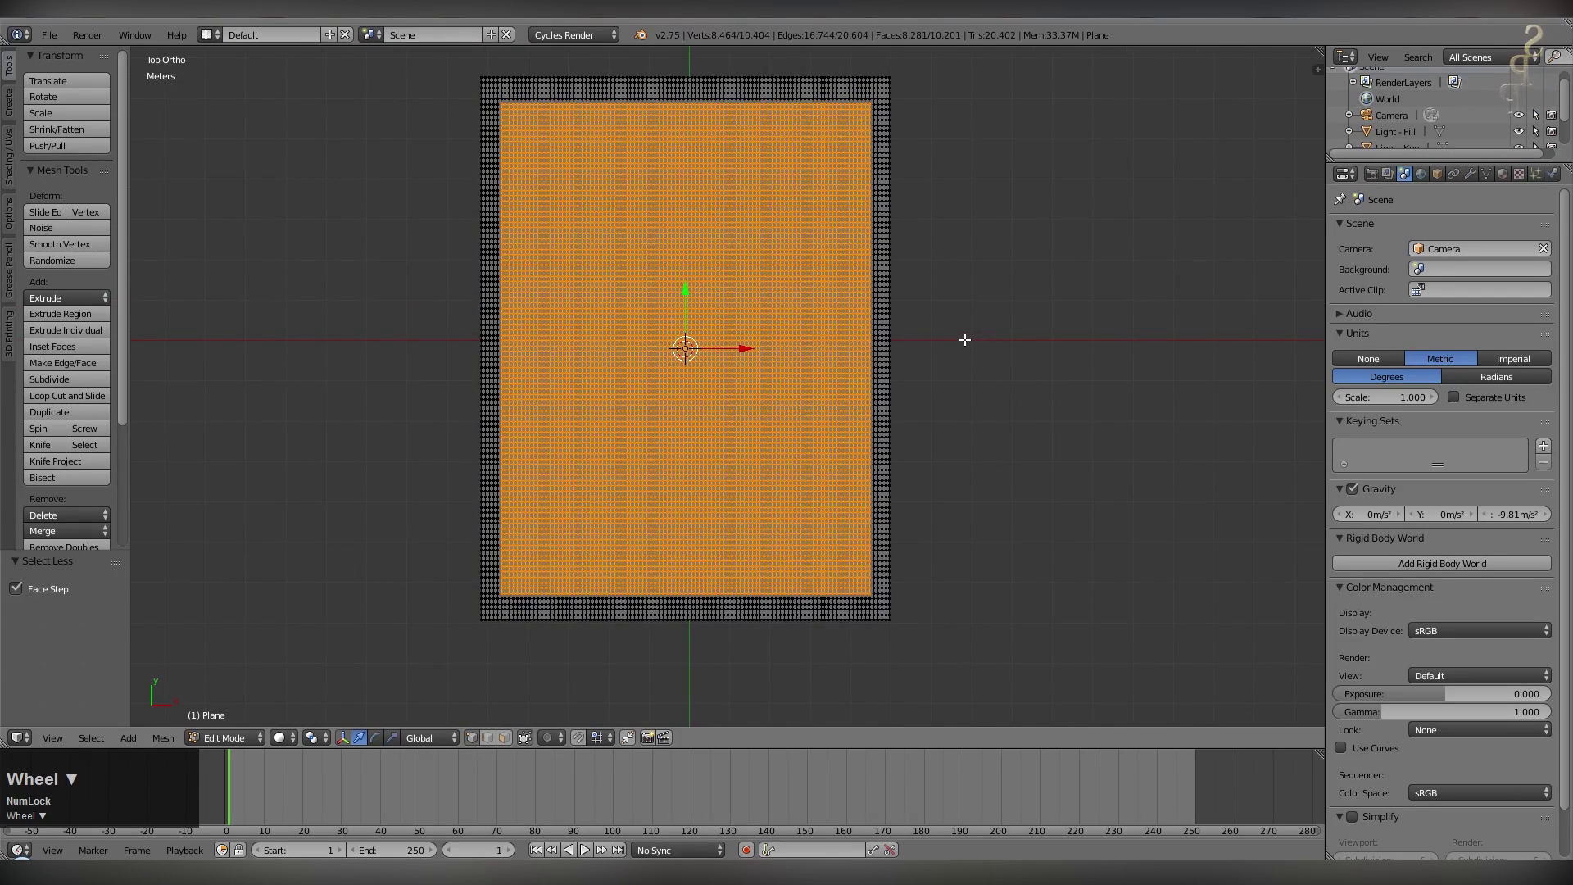
right_click(394, 506, "alt+shift")
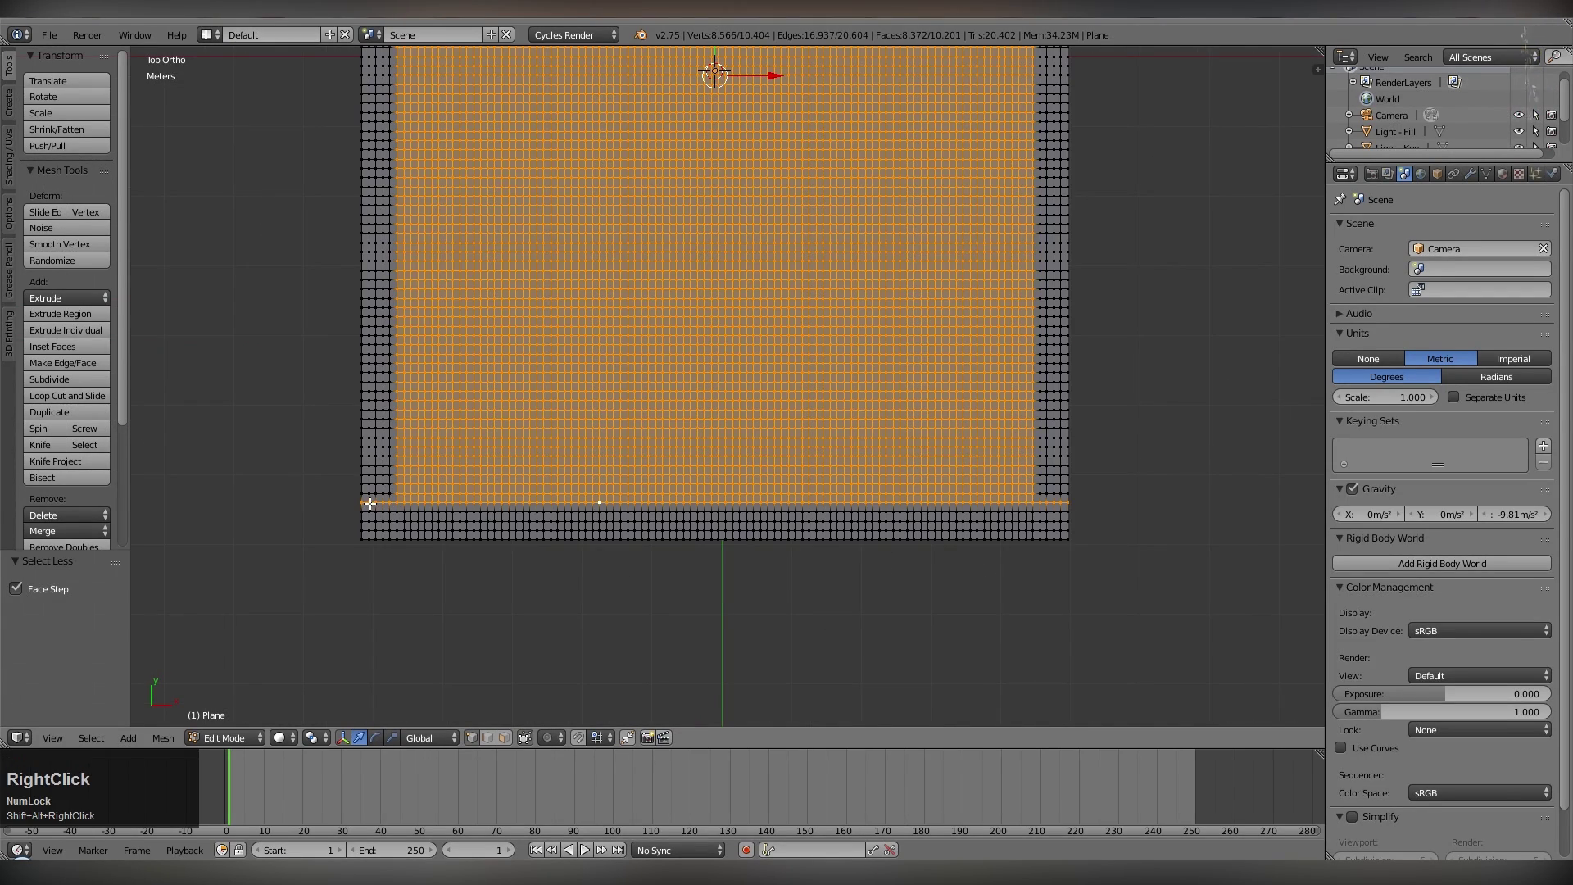
key("c")
middle_click_drag(333, 510, 365, 509)
scroll(1065, 481, "up", 4, "shift")
right_click(869, 332, "alt+shift")
Create vertex group Group and assign the selected inner vertices to it.
key("c")
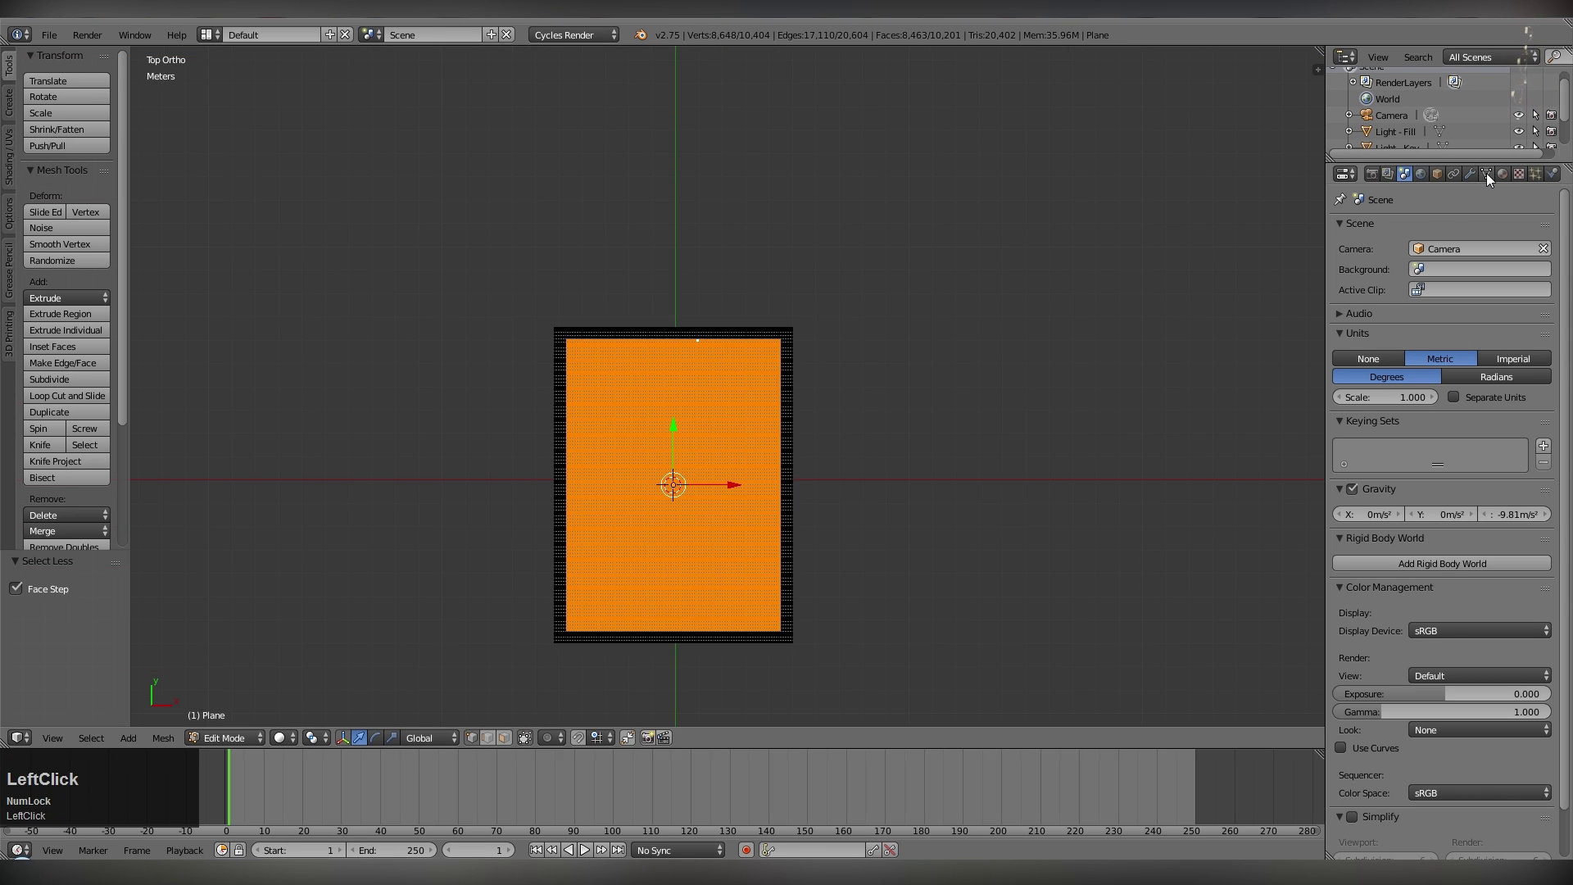
left_click(1487, 174)
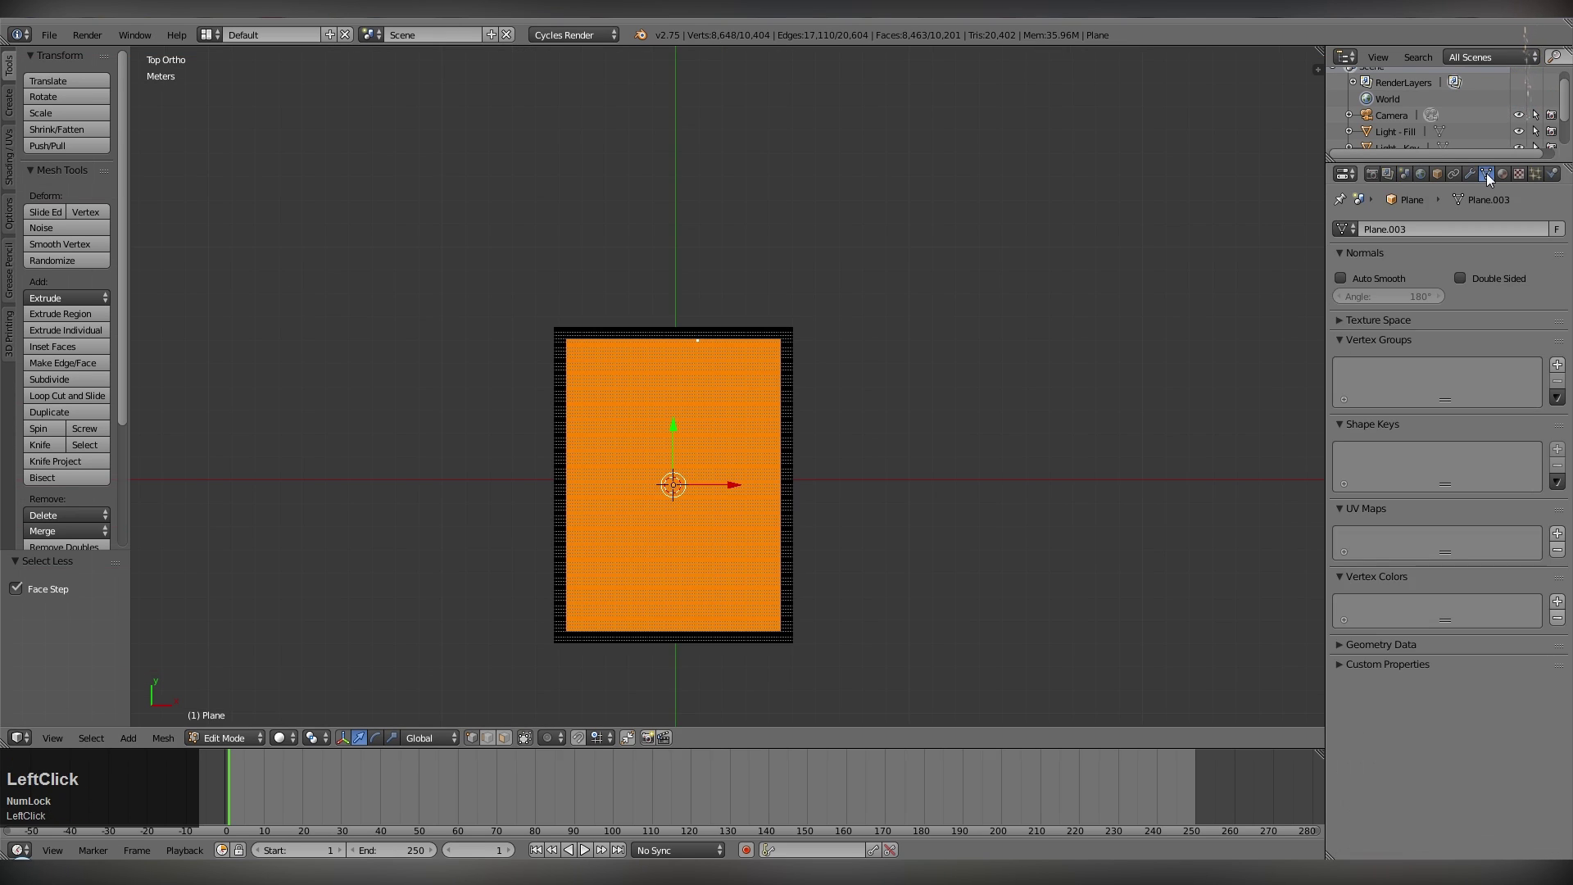
left_click(1558, 365)
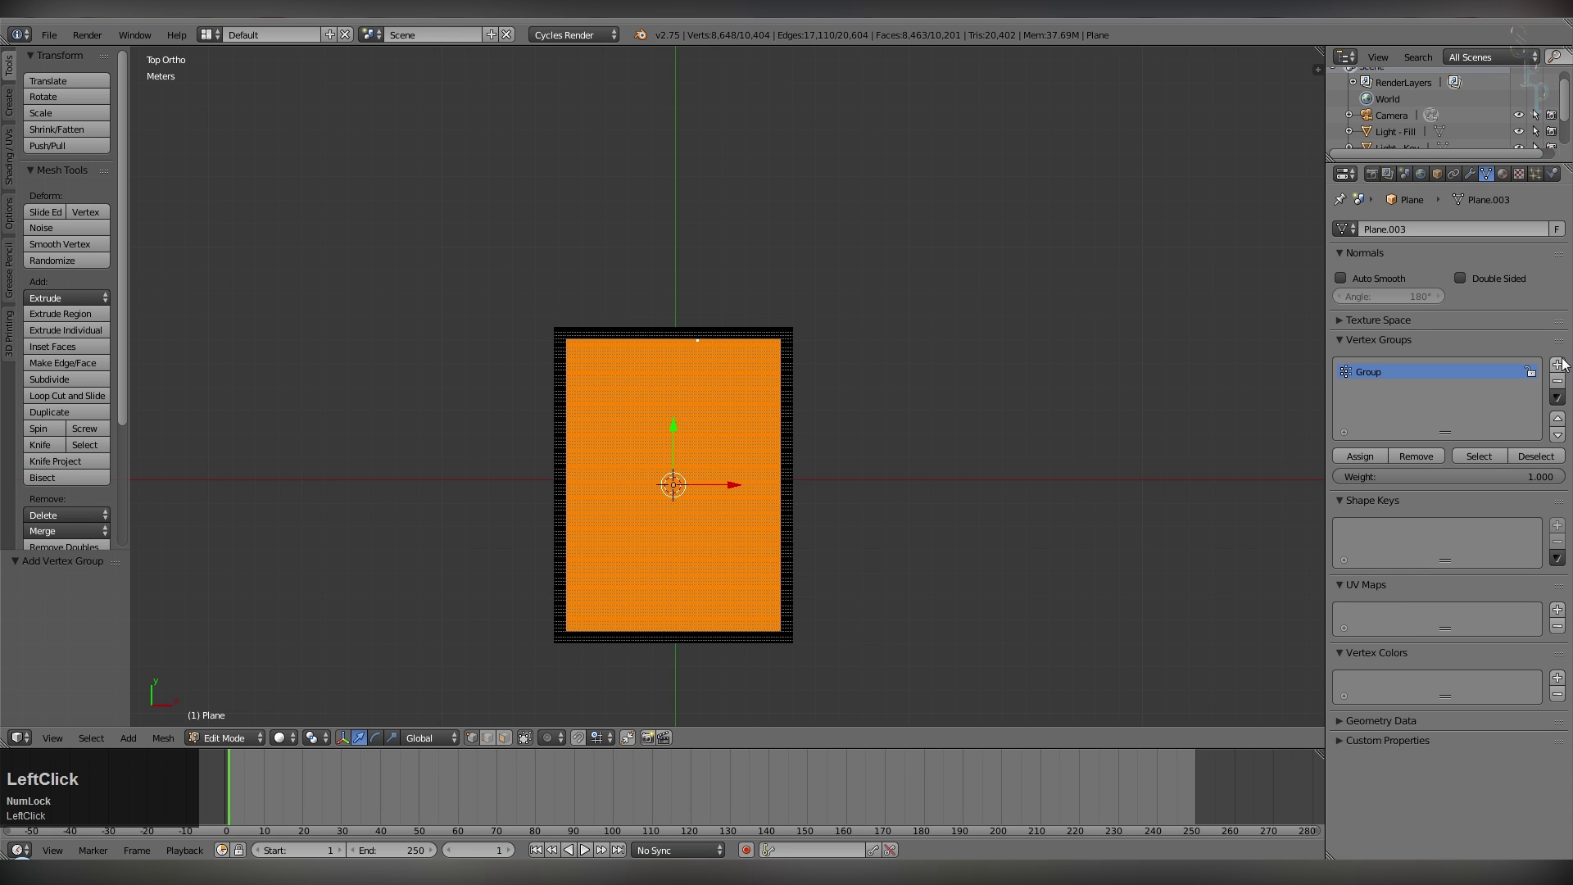
left_click(1360, 456)
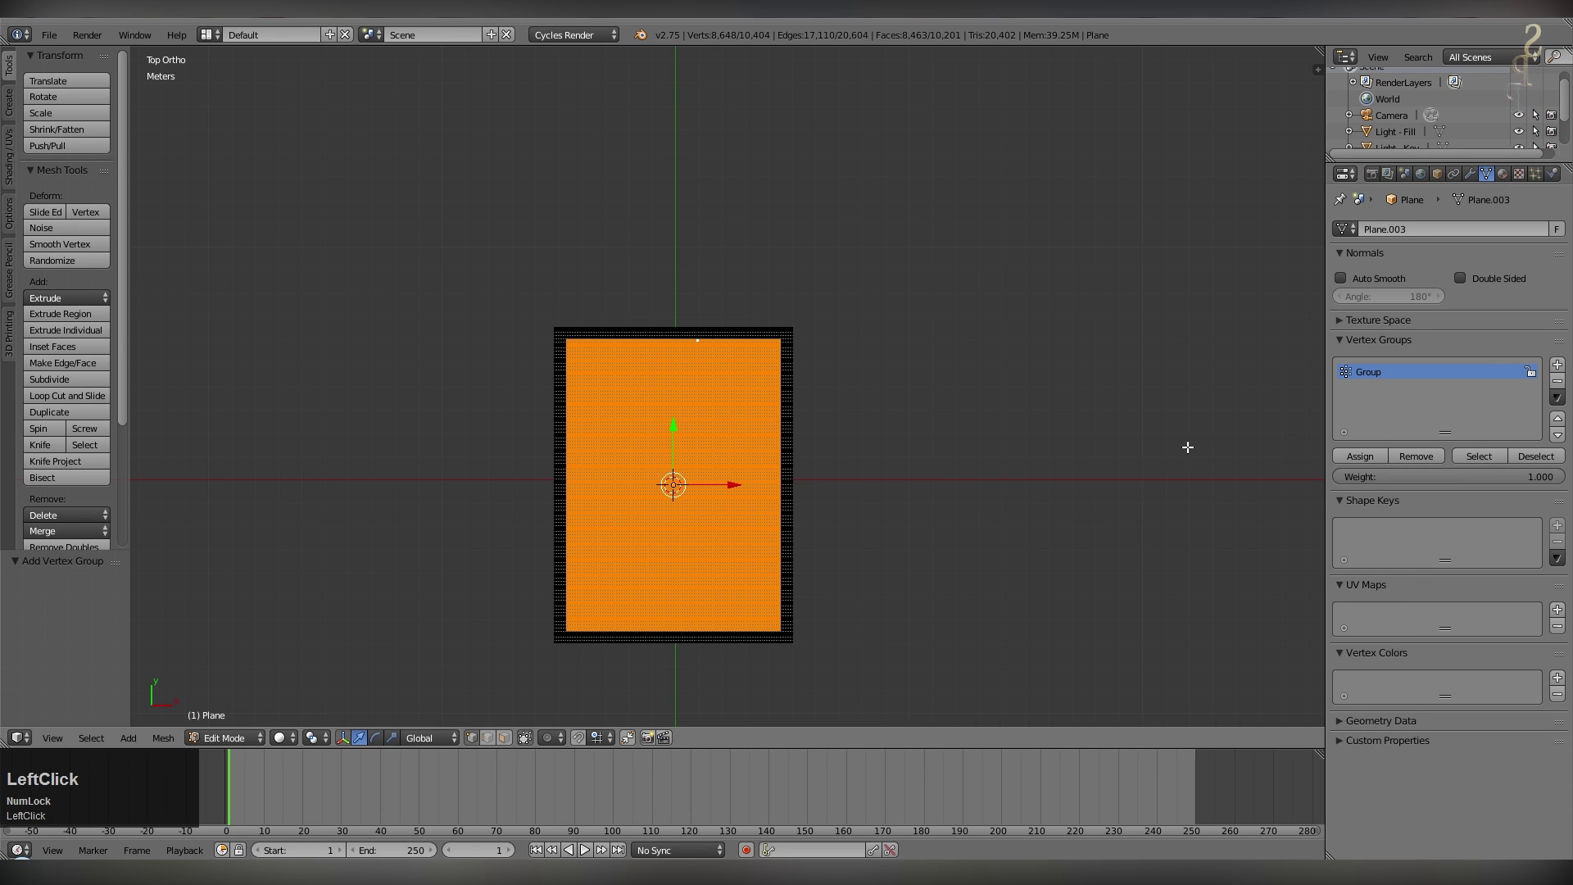
key("a")
left_click(1488, 459)
Project a UVMap from the top view fitted to bounds, then return to Object Mode.
key("Tab")
key("a")
key("a")
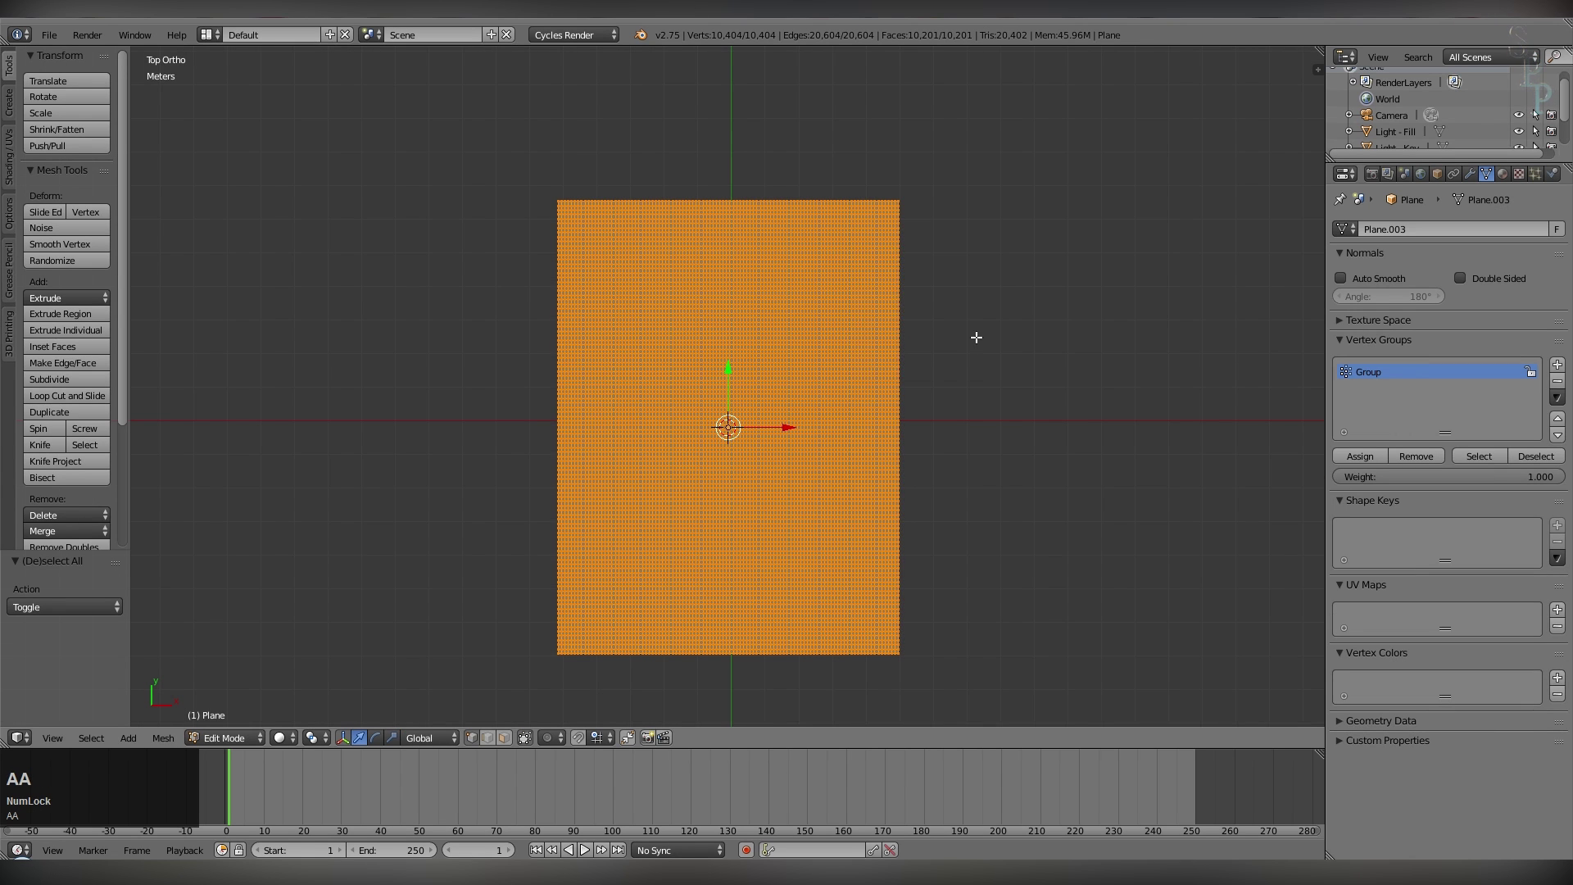
key("u")
left_click(976, 337)
key("Tab")
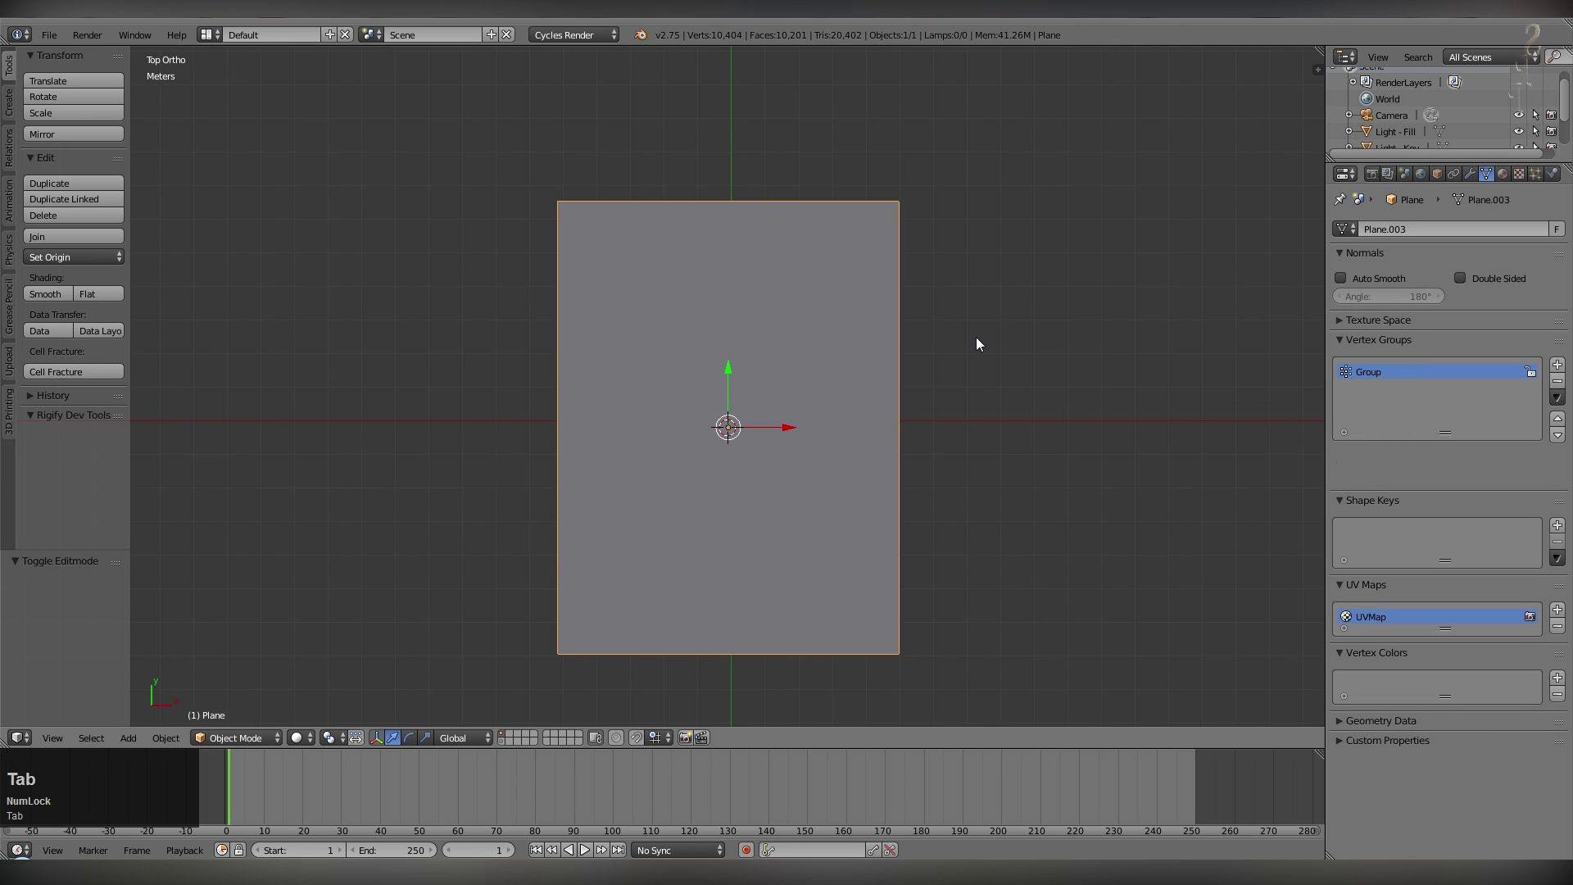
left_click(1471, 174)
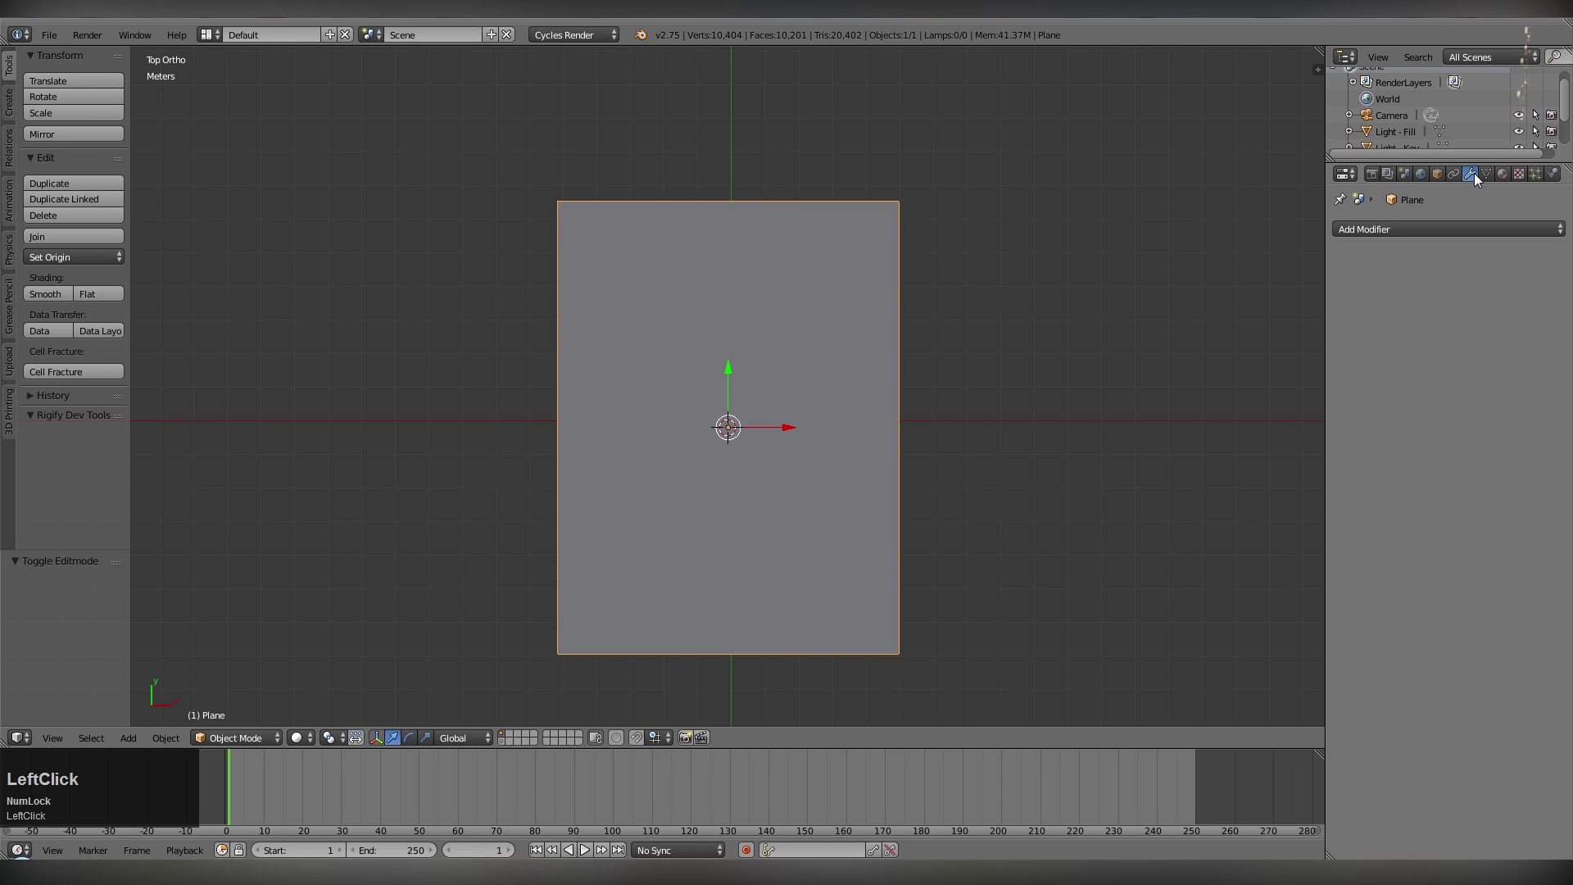
left_click(1418, 231)
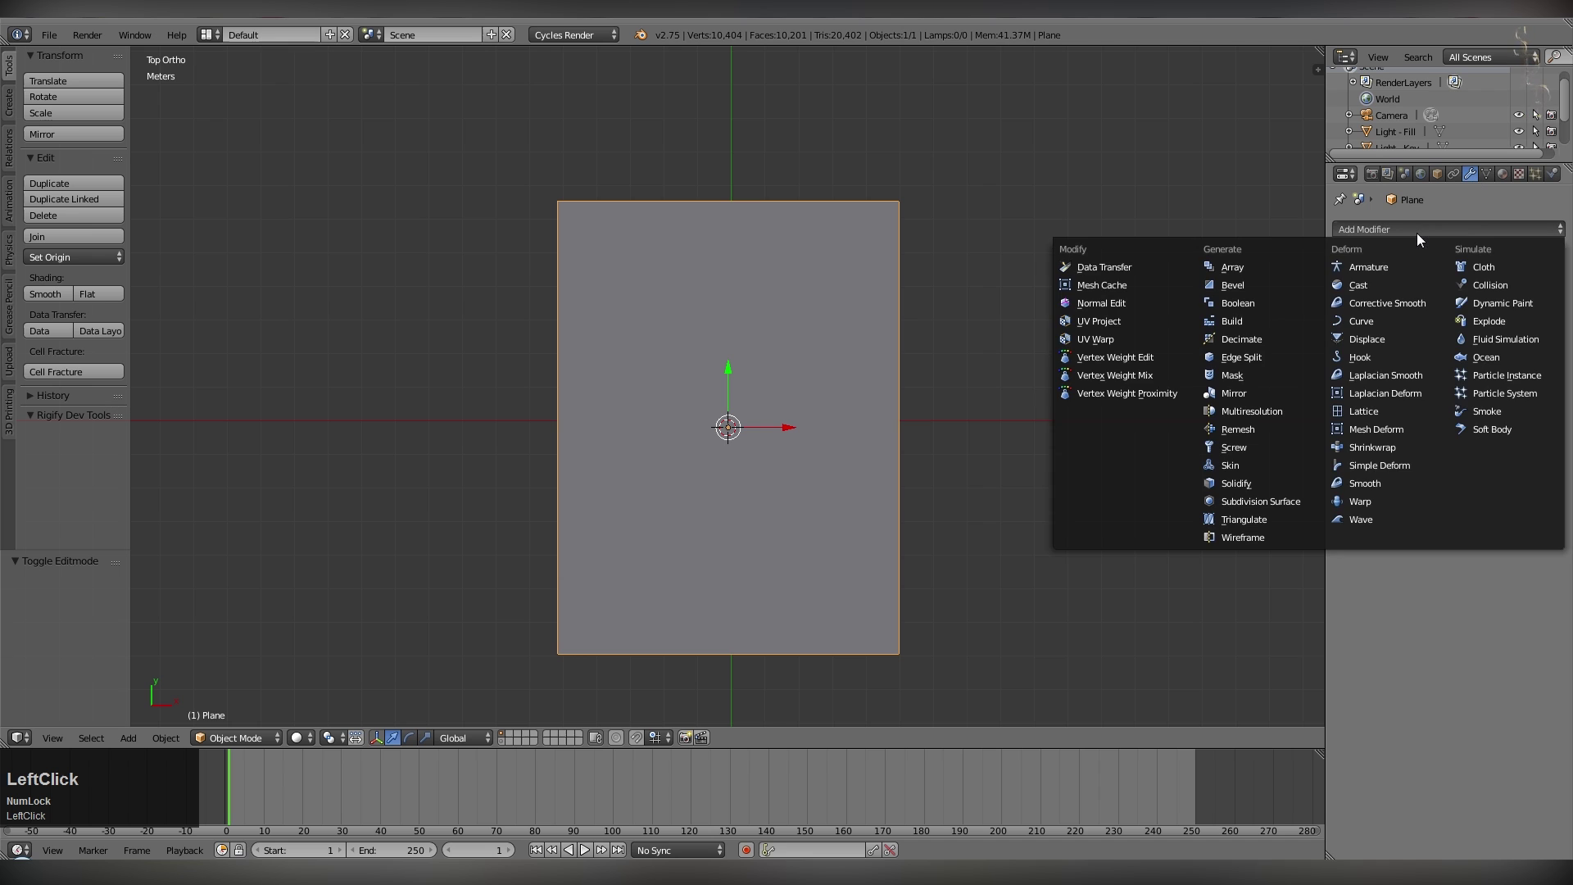
Add a Displace modifier whose new image texture loads Archie July 2014 enh1.jpg.
left_click(1374, 339)
left_click(1436, 321)
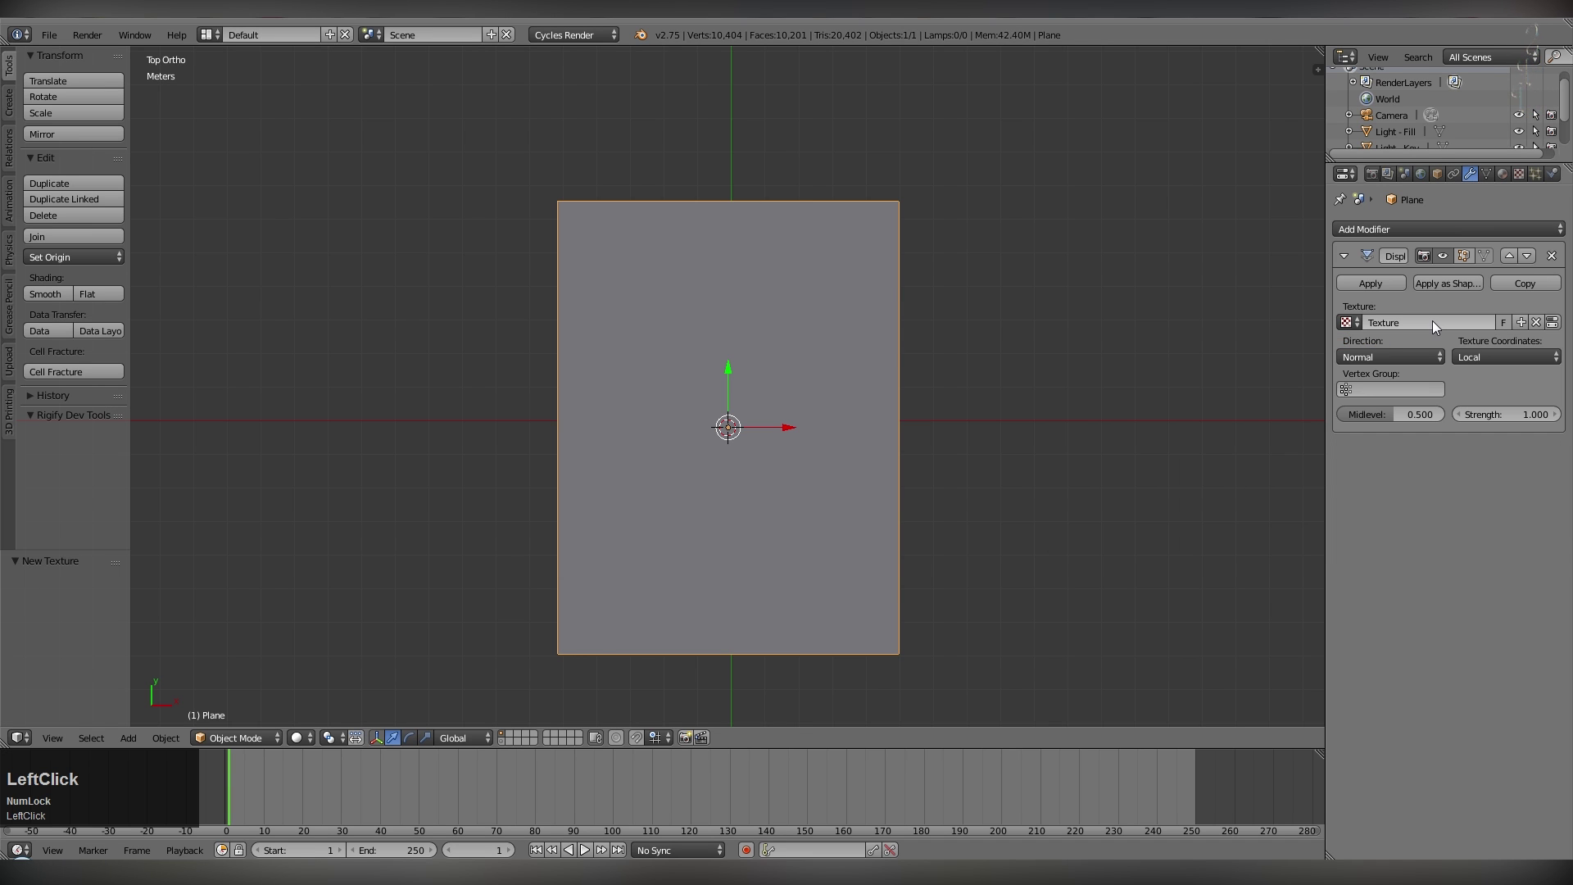
left_click(1553, 322)
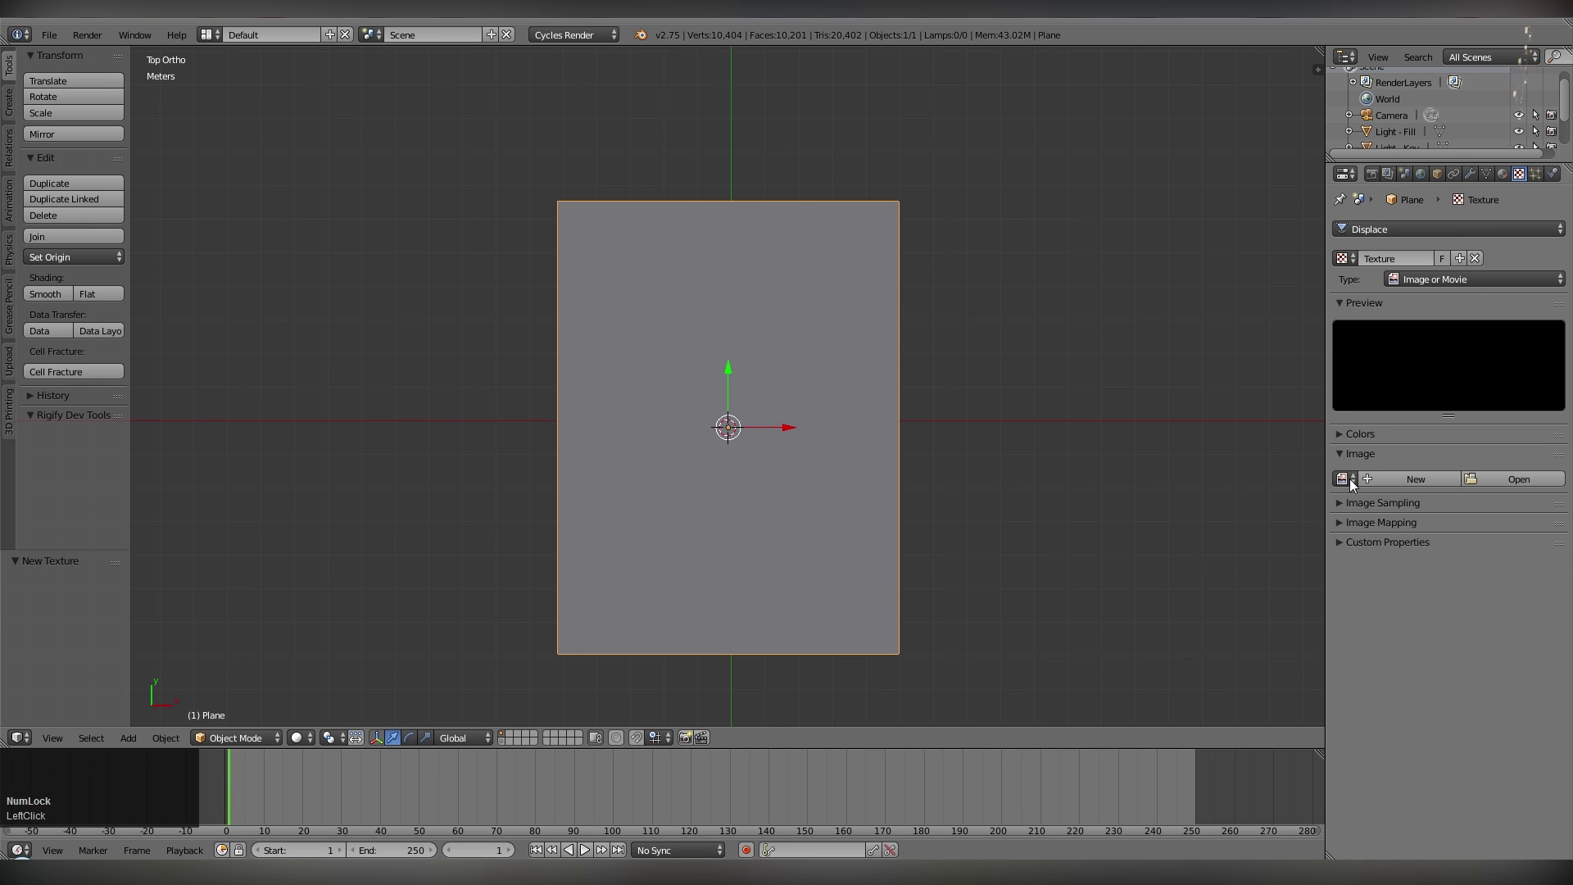
left_click(1504, 479)
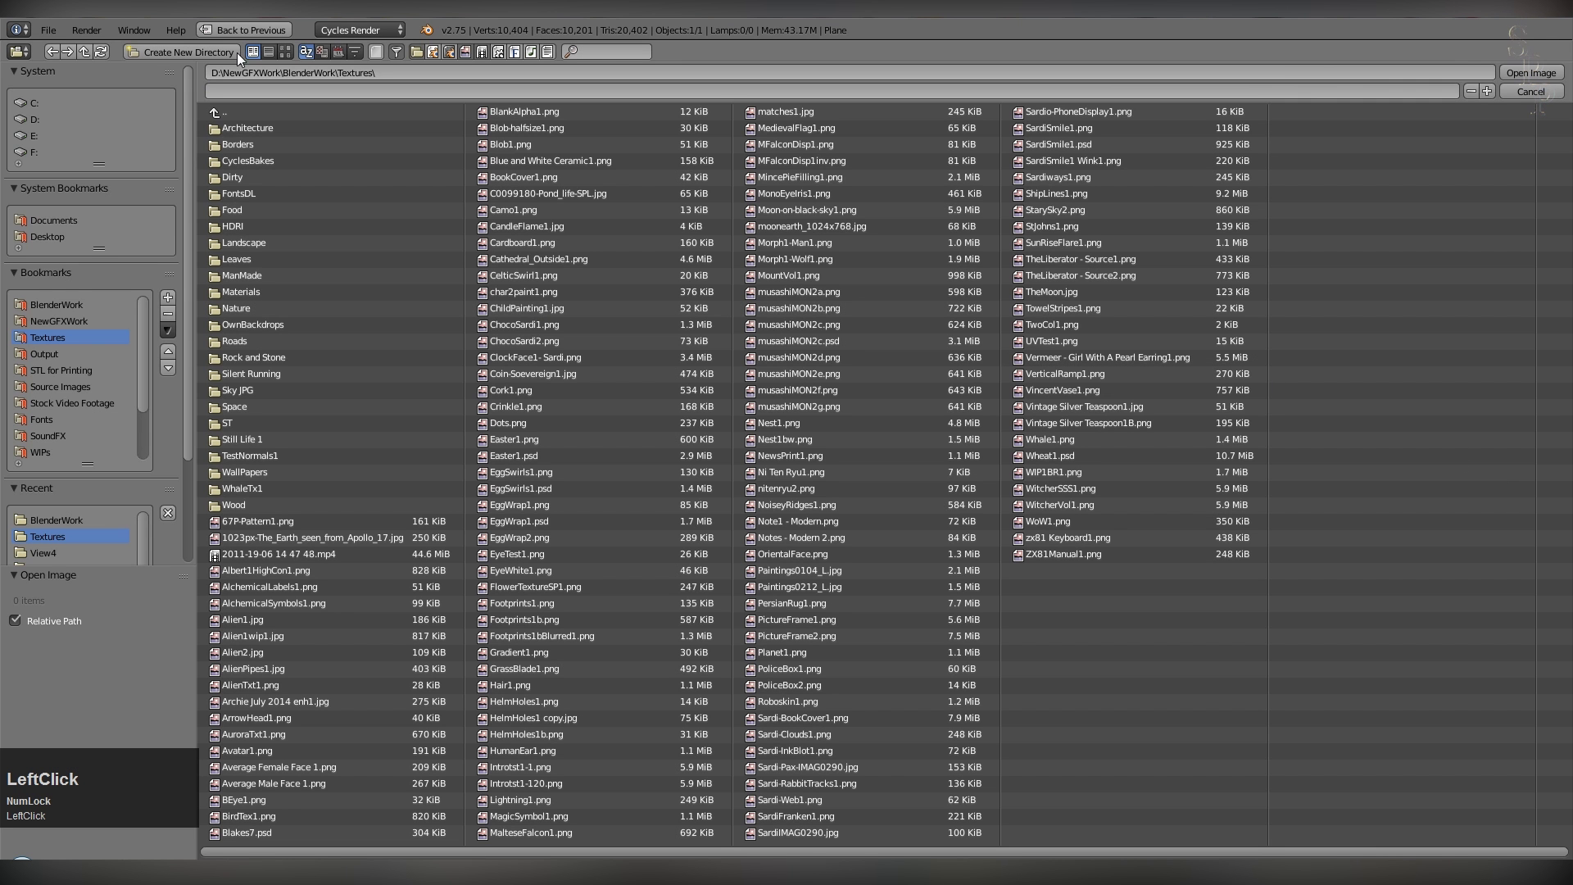
double_click(276, 702)
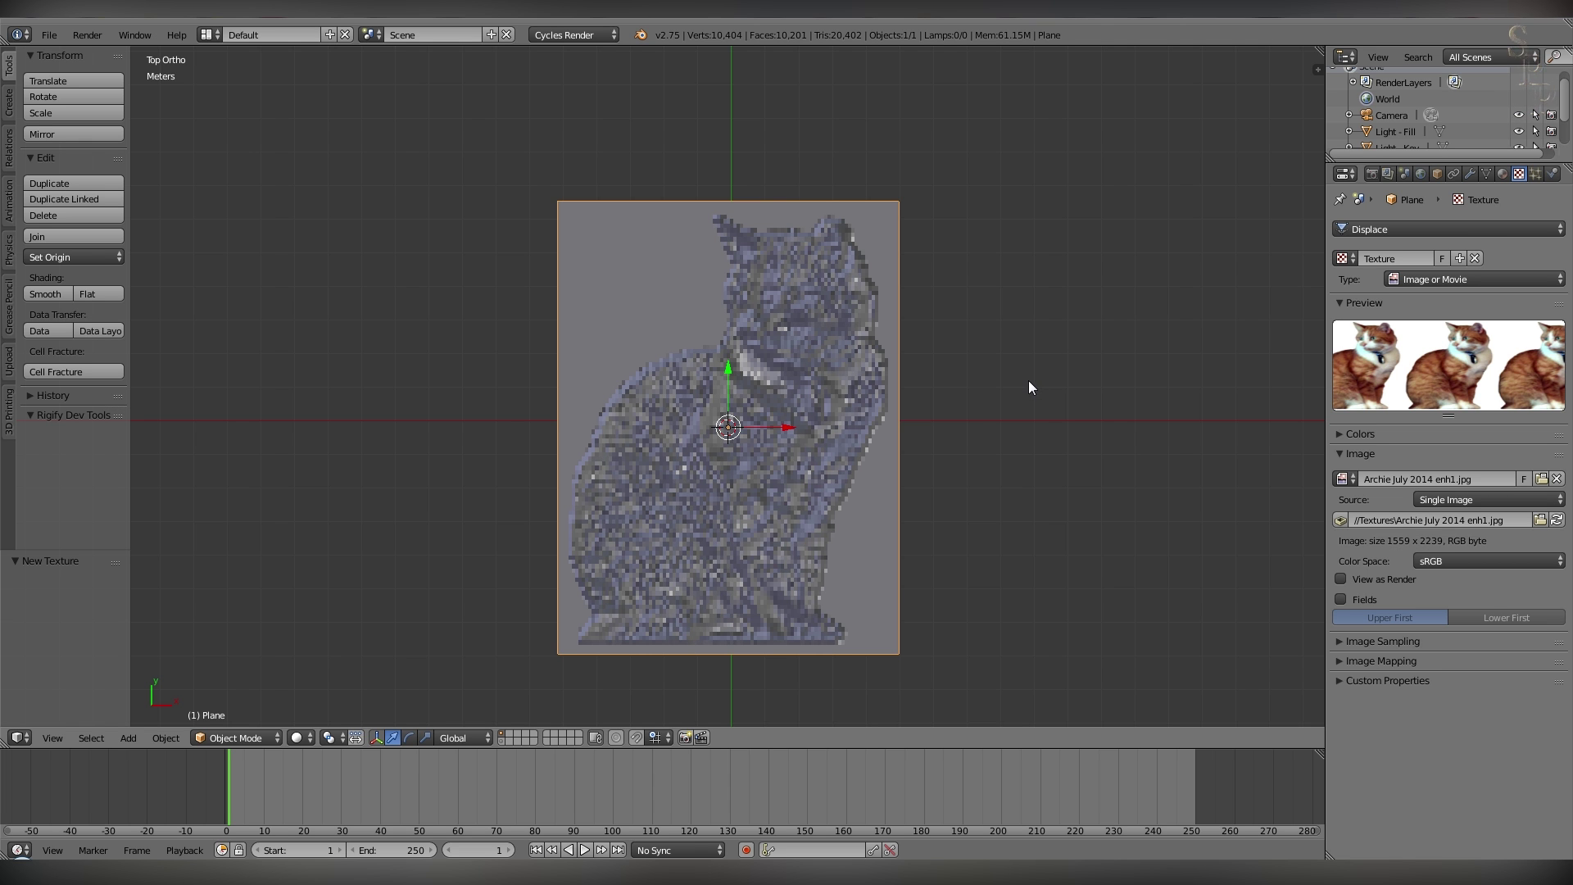
middle_click_drag(1025, 399, 1163, 368)
left_click(1361, 660)
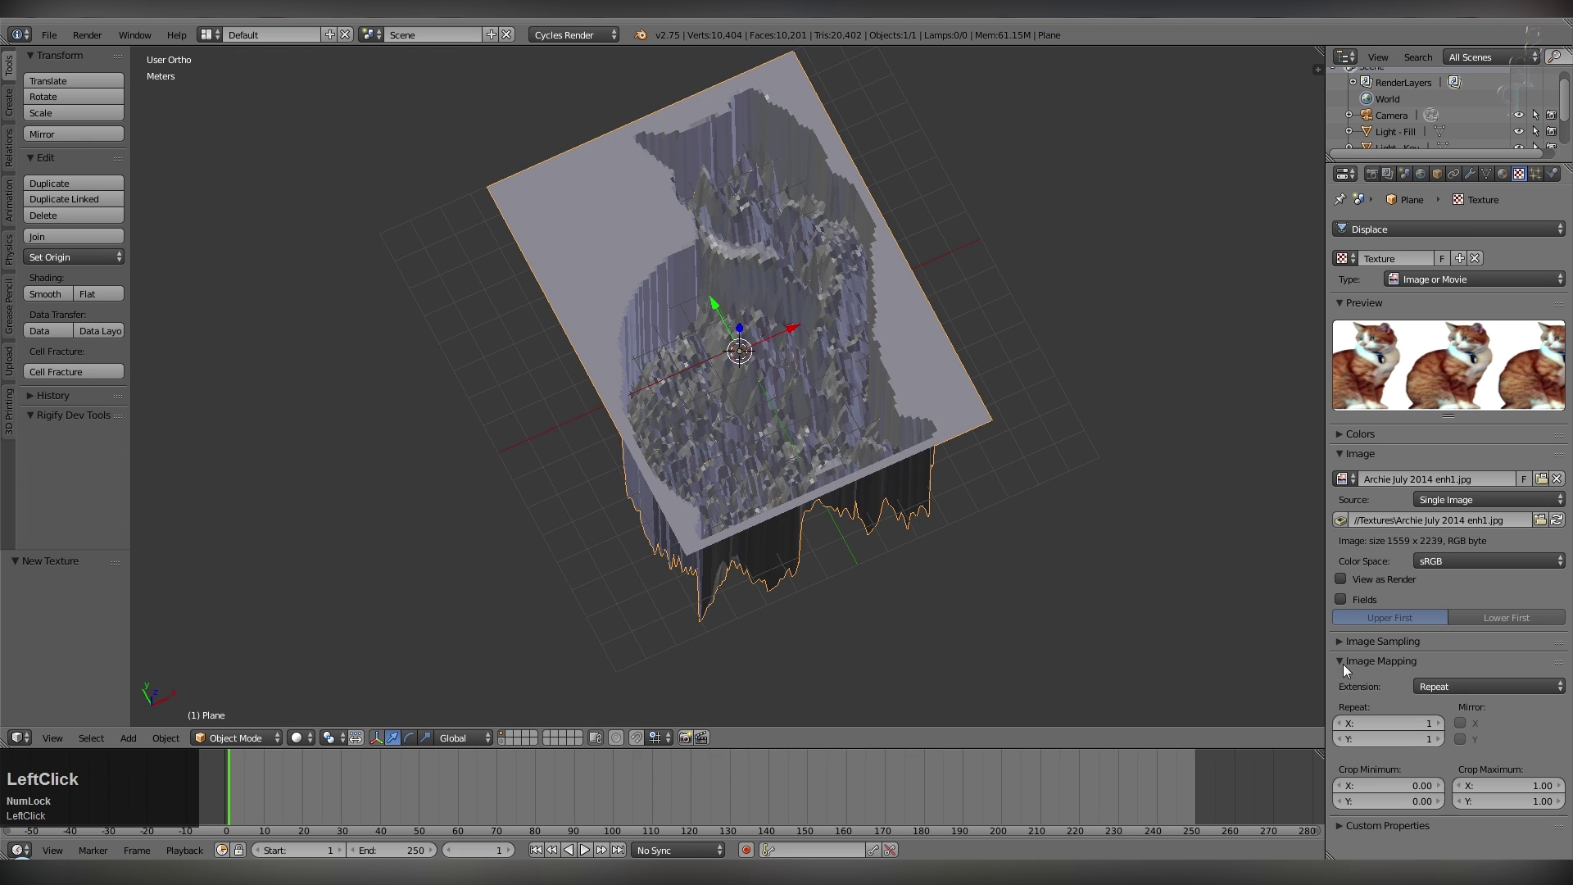
left_click(1502, 690)
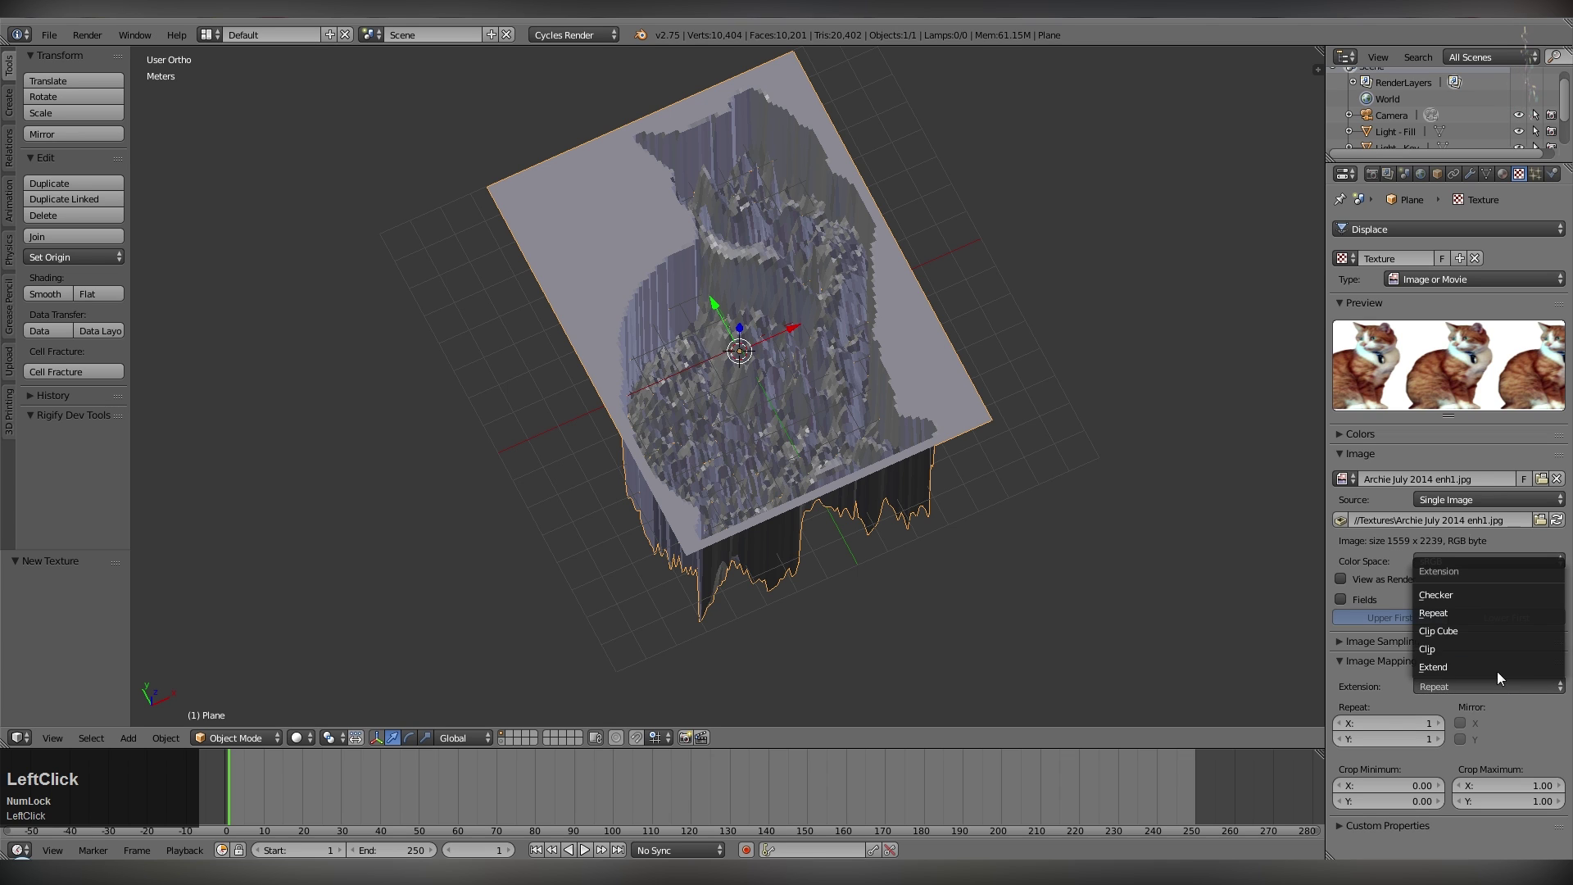
Set the texture's image extension to Clip and the displacement strength to -1.
left_click(1457, 649)
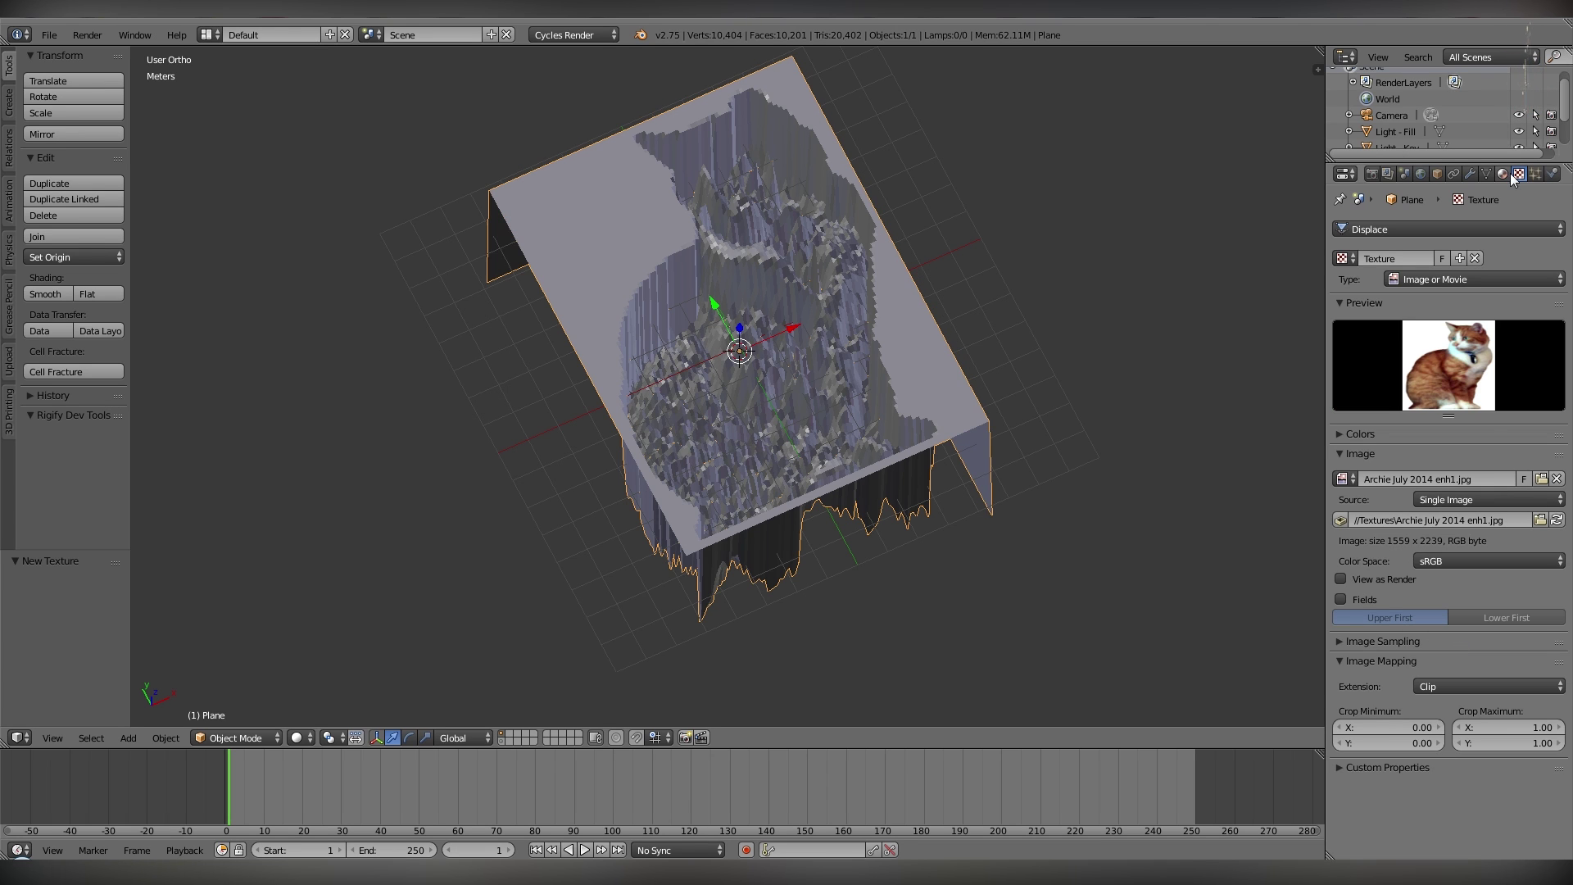
left_click(1472, 174)
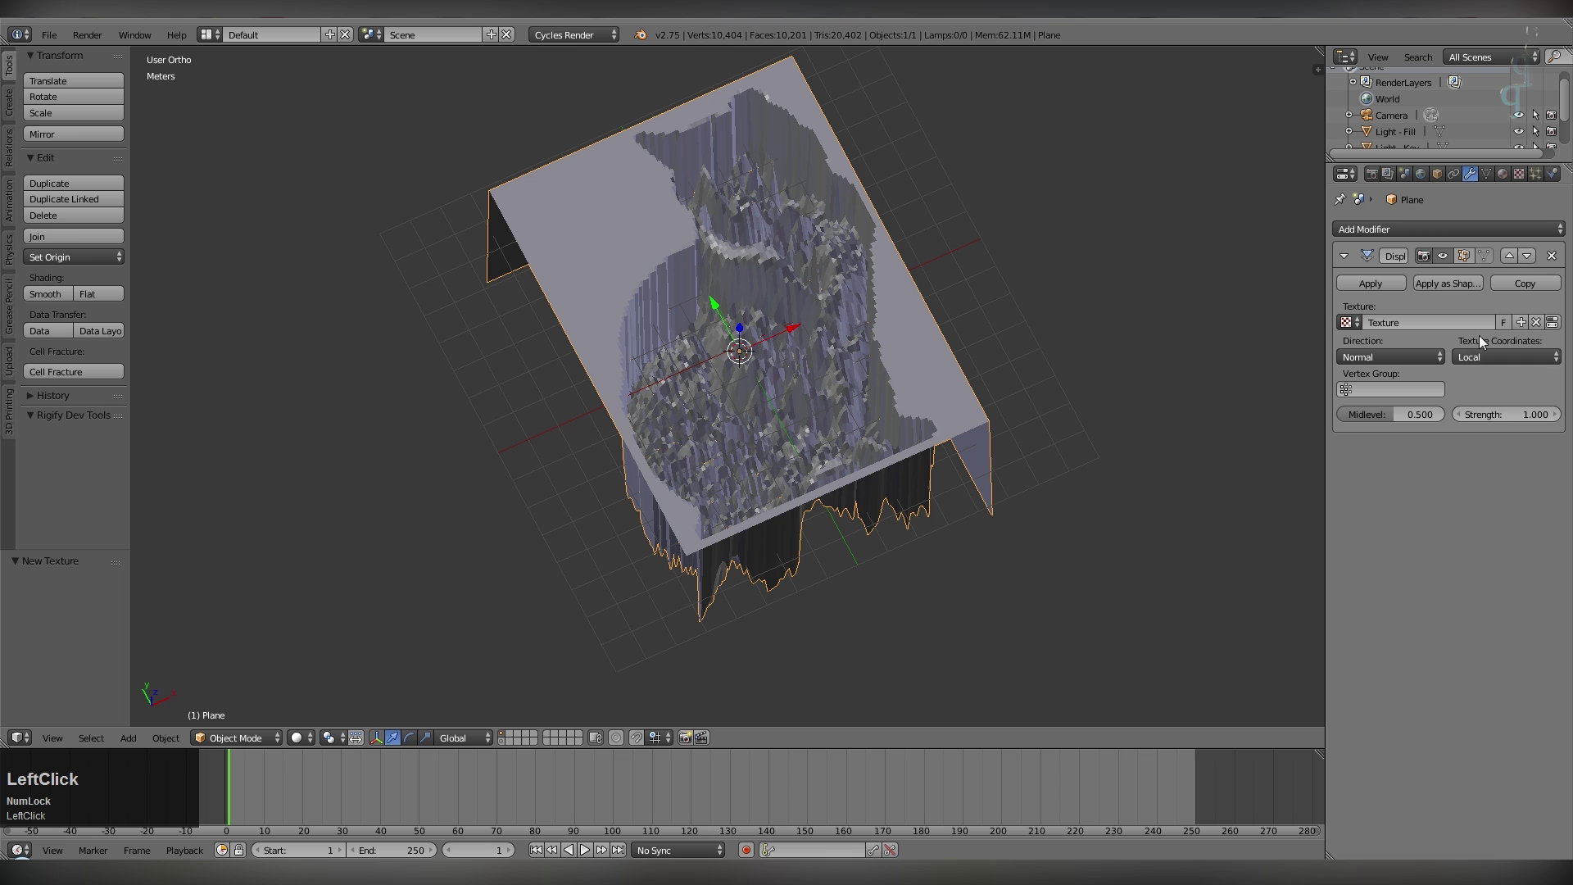
key("KP_Subtract")
key("KP_Enter")
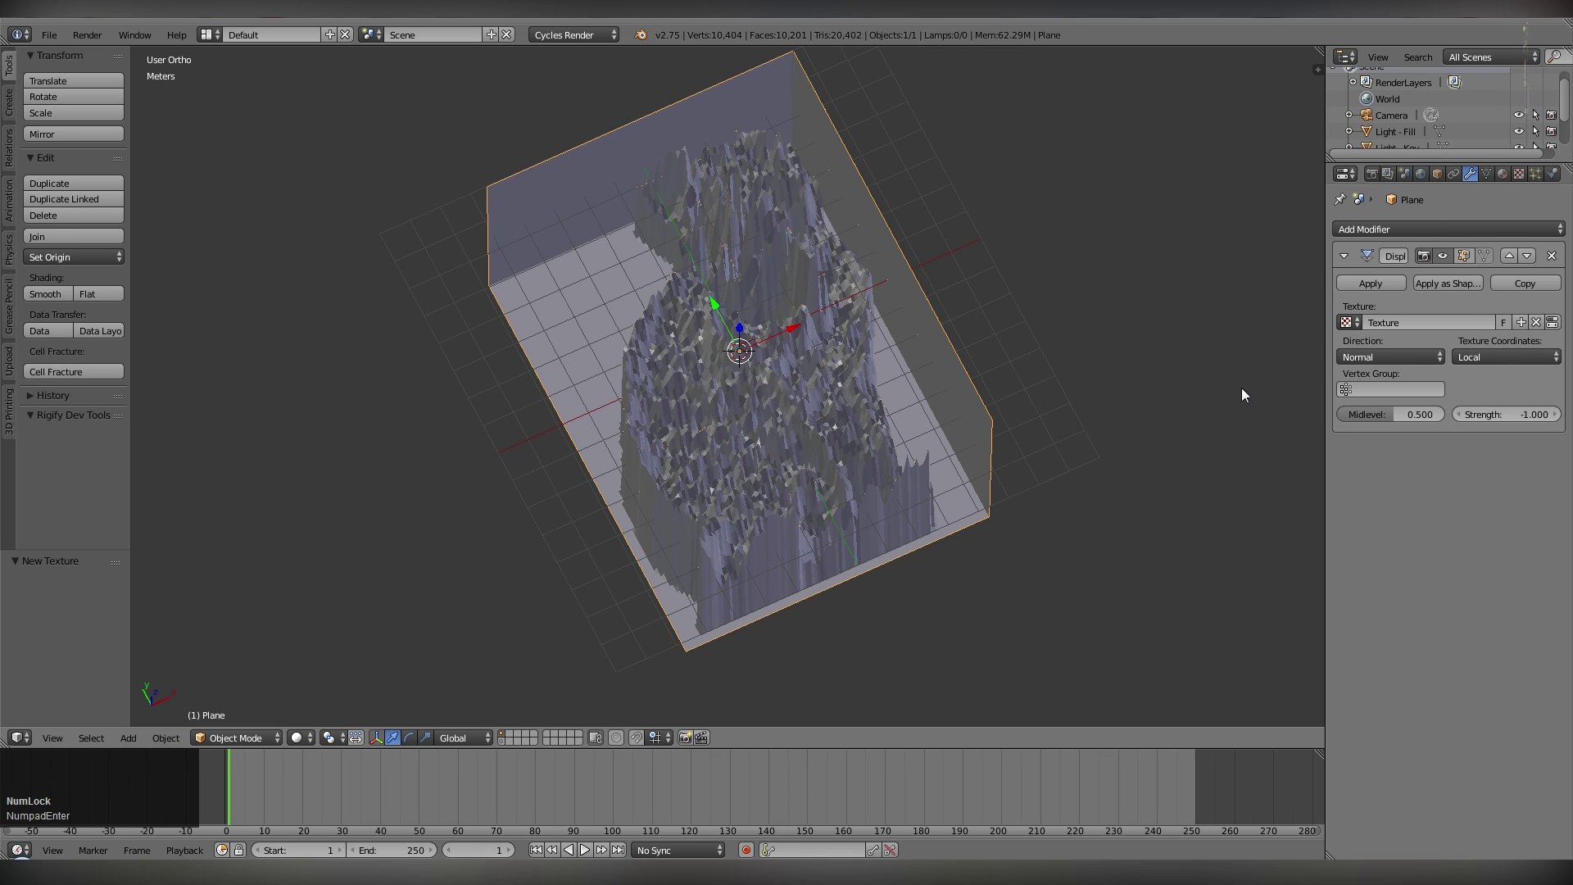
Map the displacement by UVMap, limit it to vertex group Group, and set strength -0.300.
left_click(1475, 357)
left_click(1467, 284)
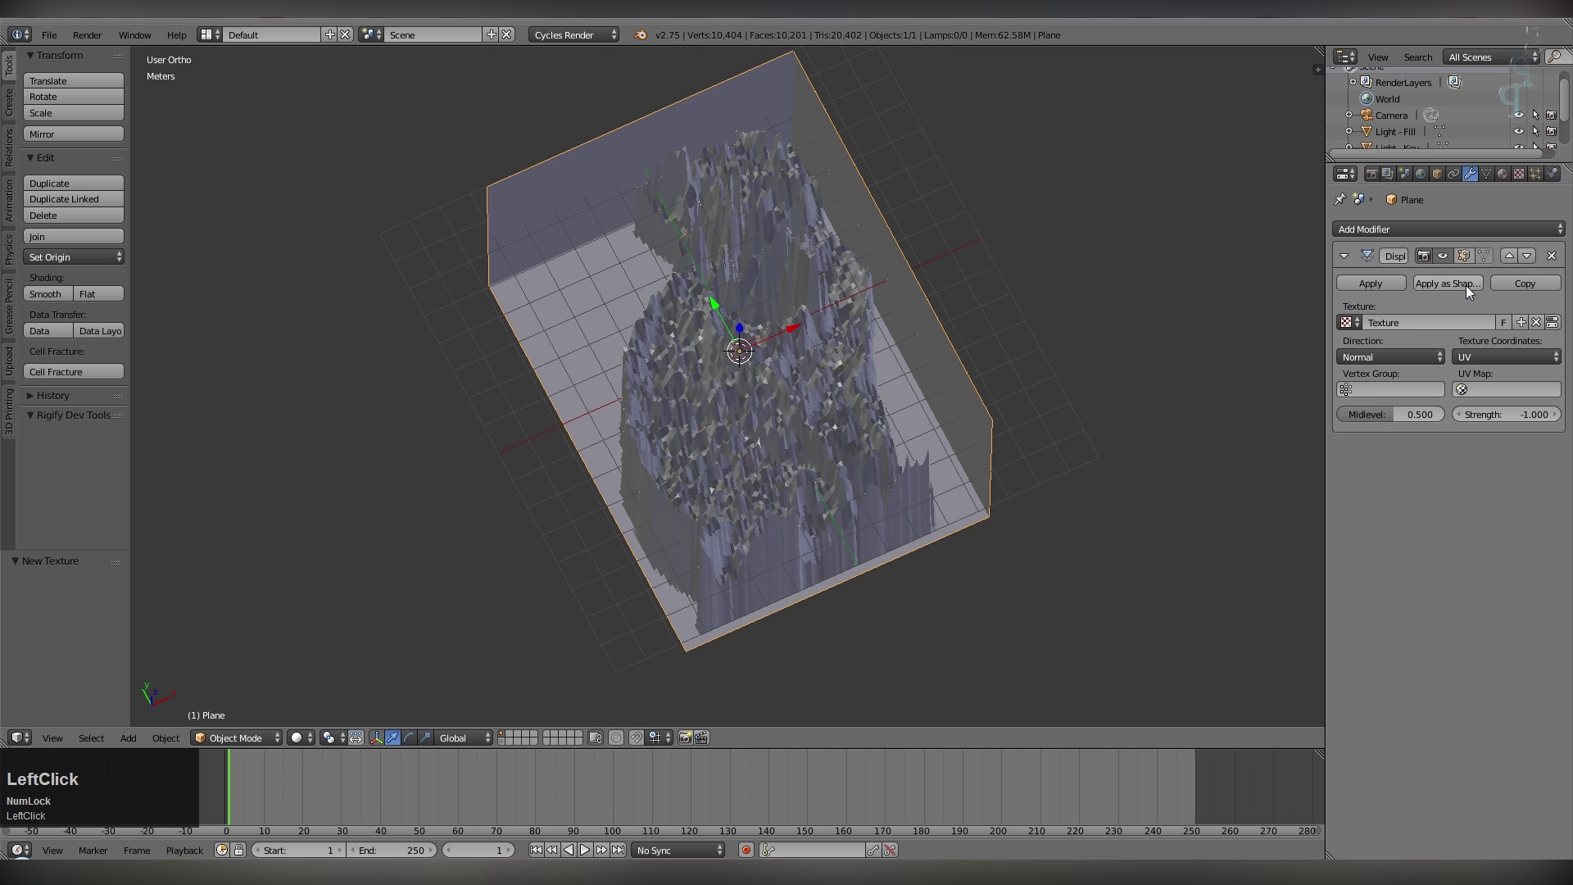
left_click(1467, 390)
left_click(1464, 410)
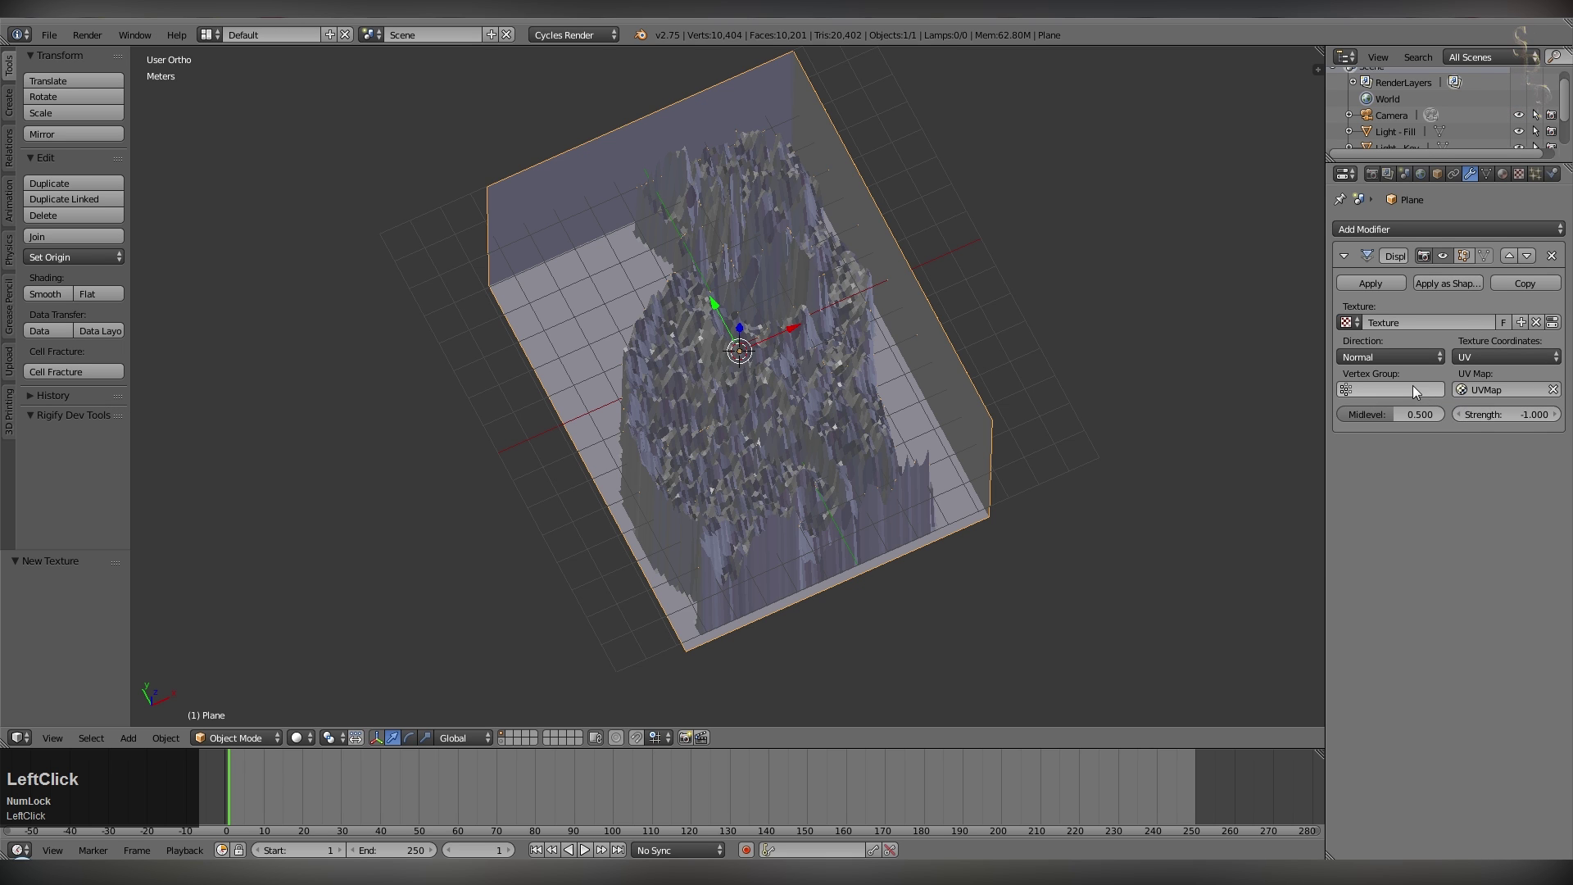
left_click(1412, 389)
left_click(1366, 414)
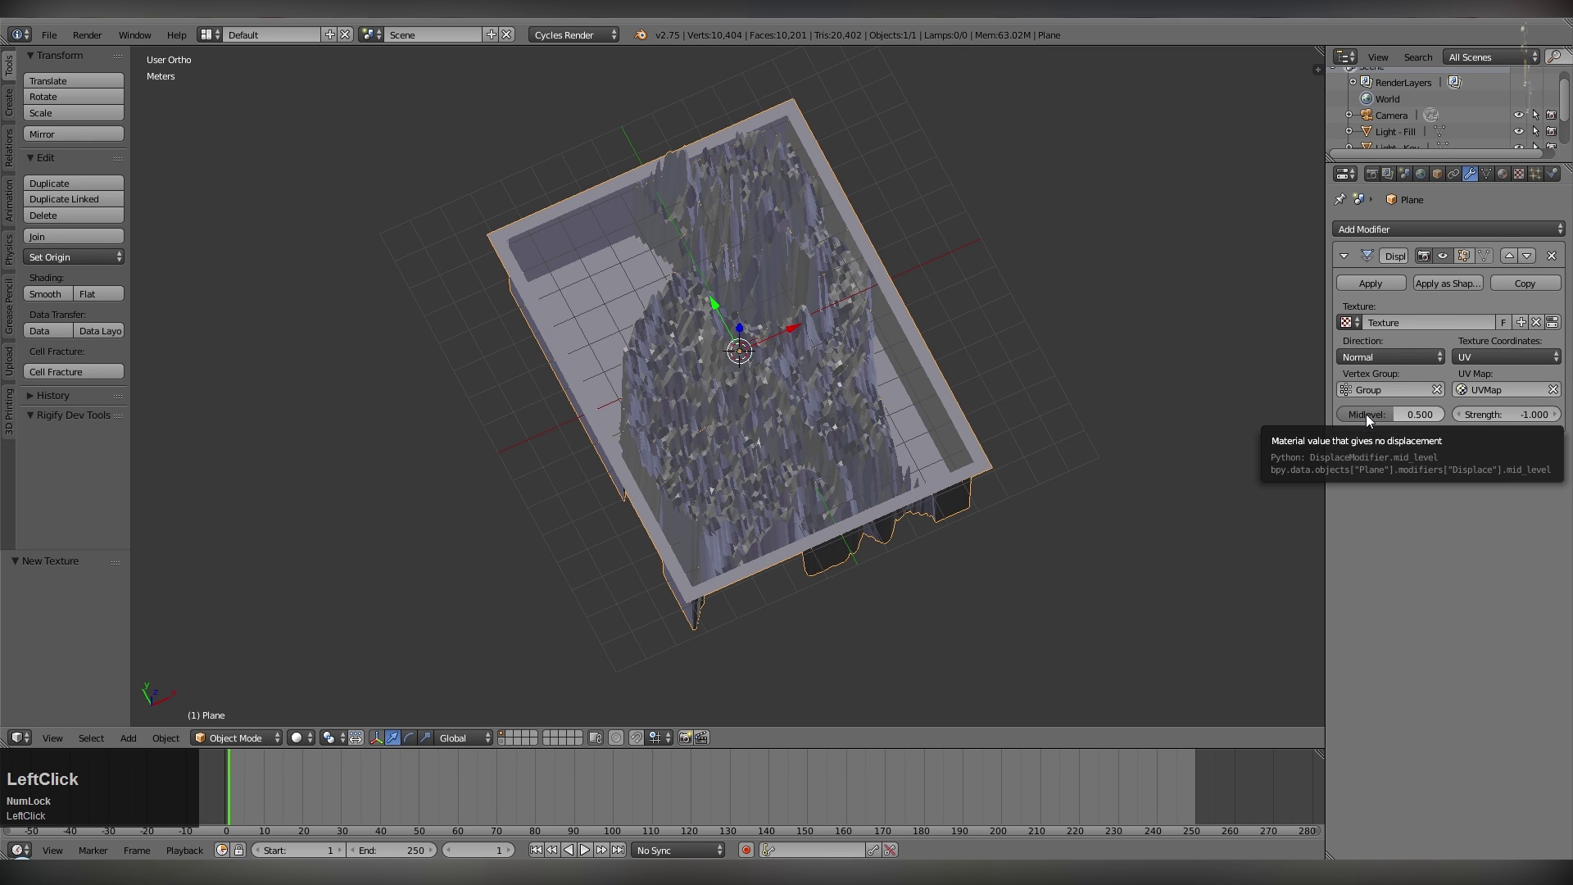
middle_click_drag(1049, 538, 1114, 492)
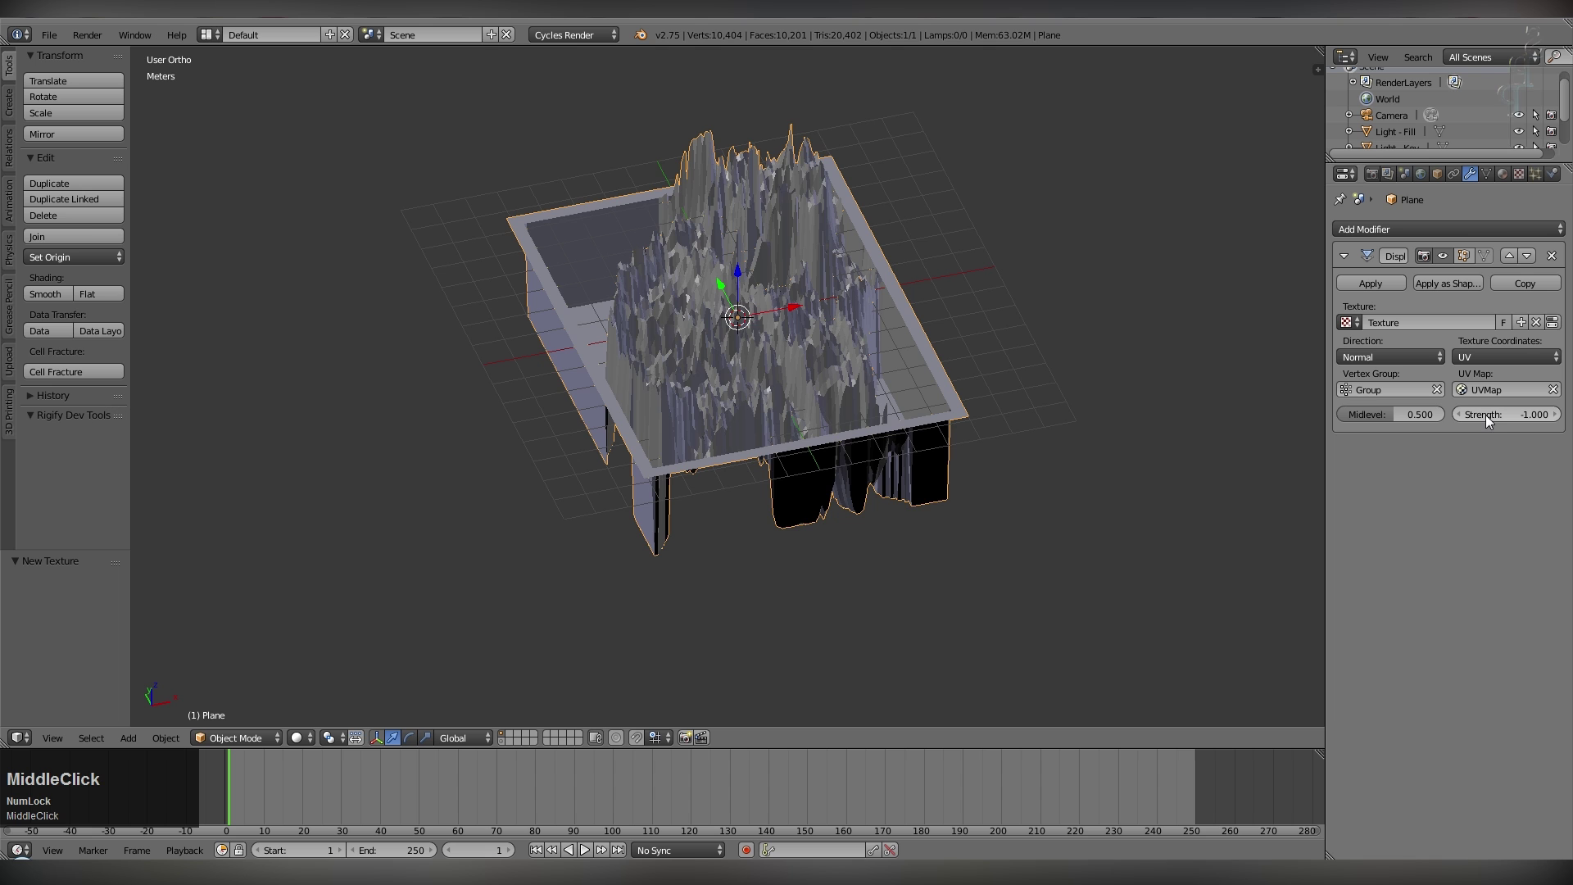
mouse_move(1488, 415)
left_mouse_down()
mouse_move(1557, 415)
mouse_move(1510, 414)
left_mouse_up()
middle_click_drag(1041, 311, 1020, 443)
scroll(1021, 442, "up", 2)
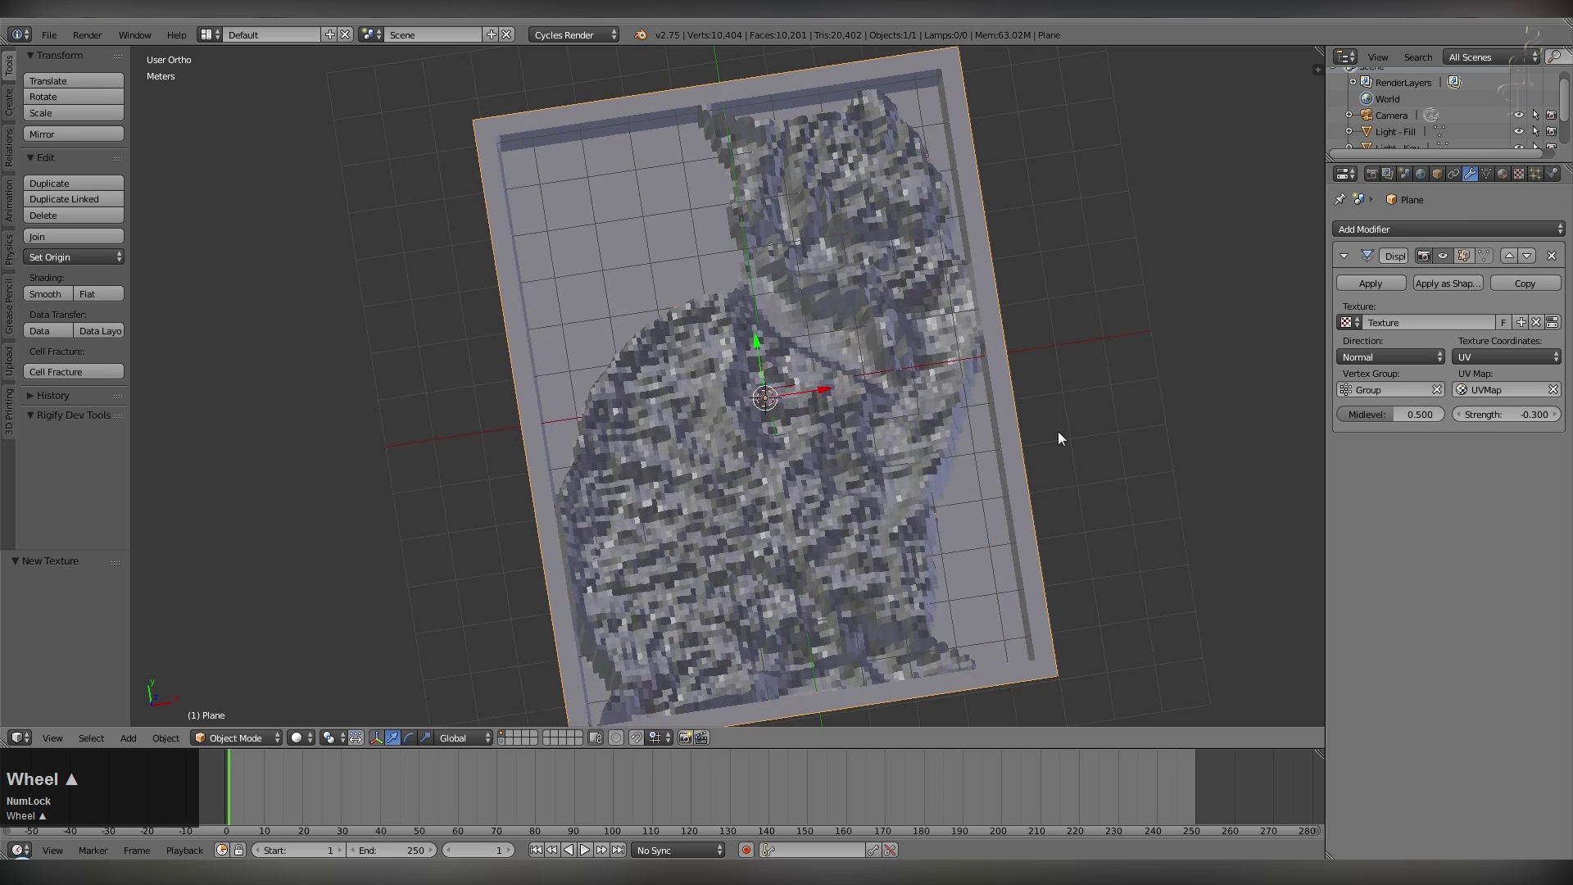
left_click(1430, 229)
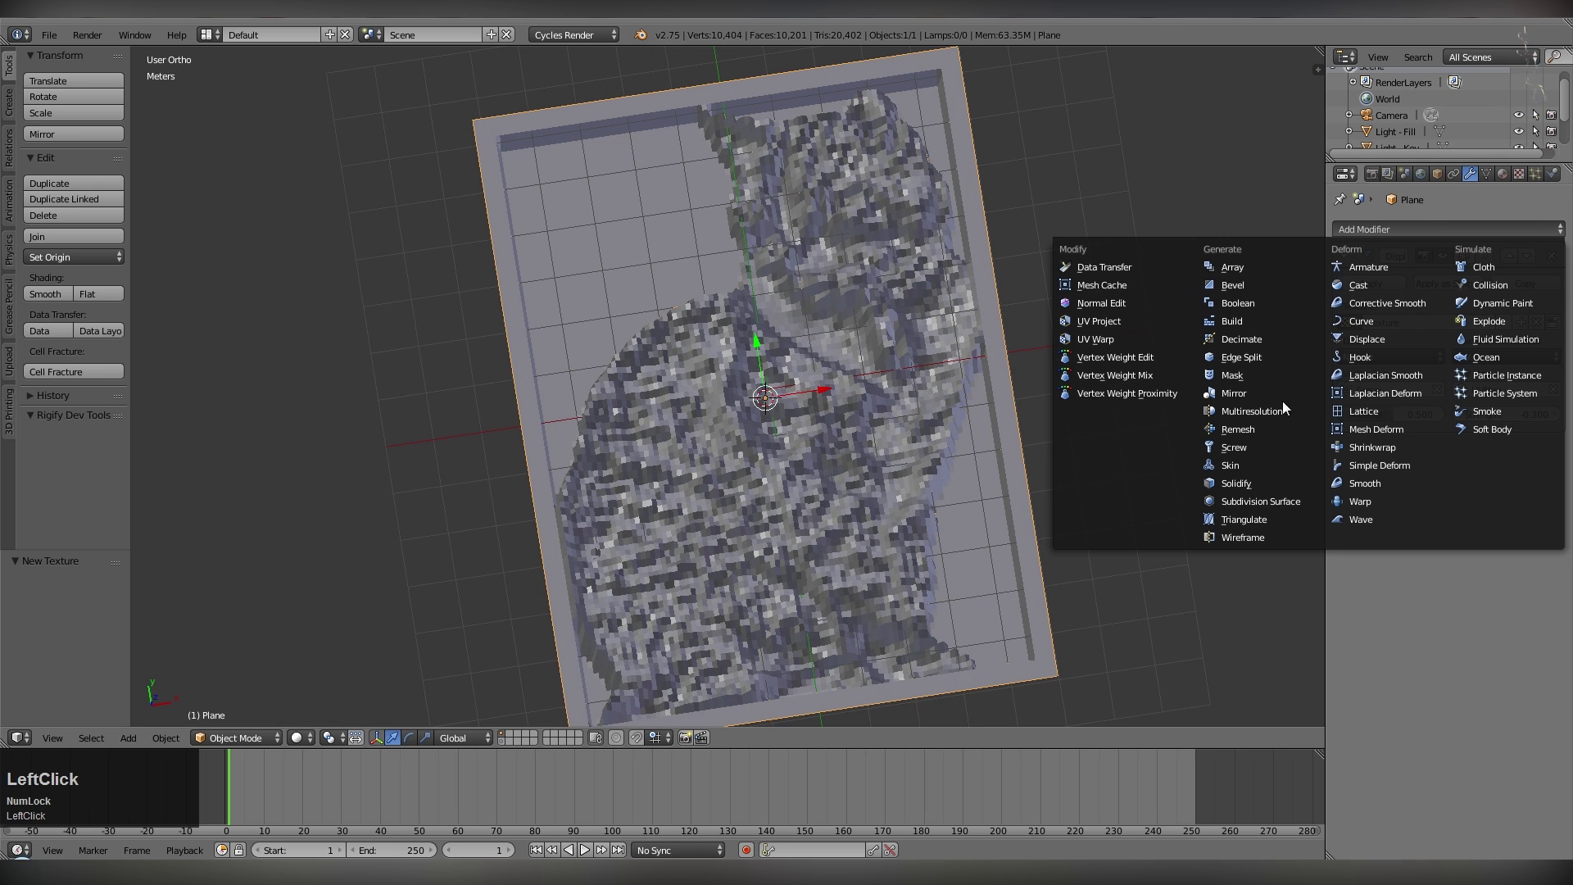
Add a Subdivision Surface modifier above Displace and raise its viewport level to 2.
left_click(1264, 500)
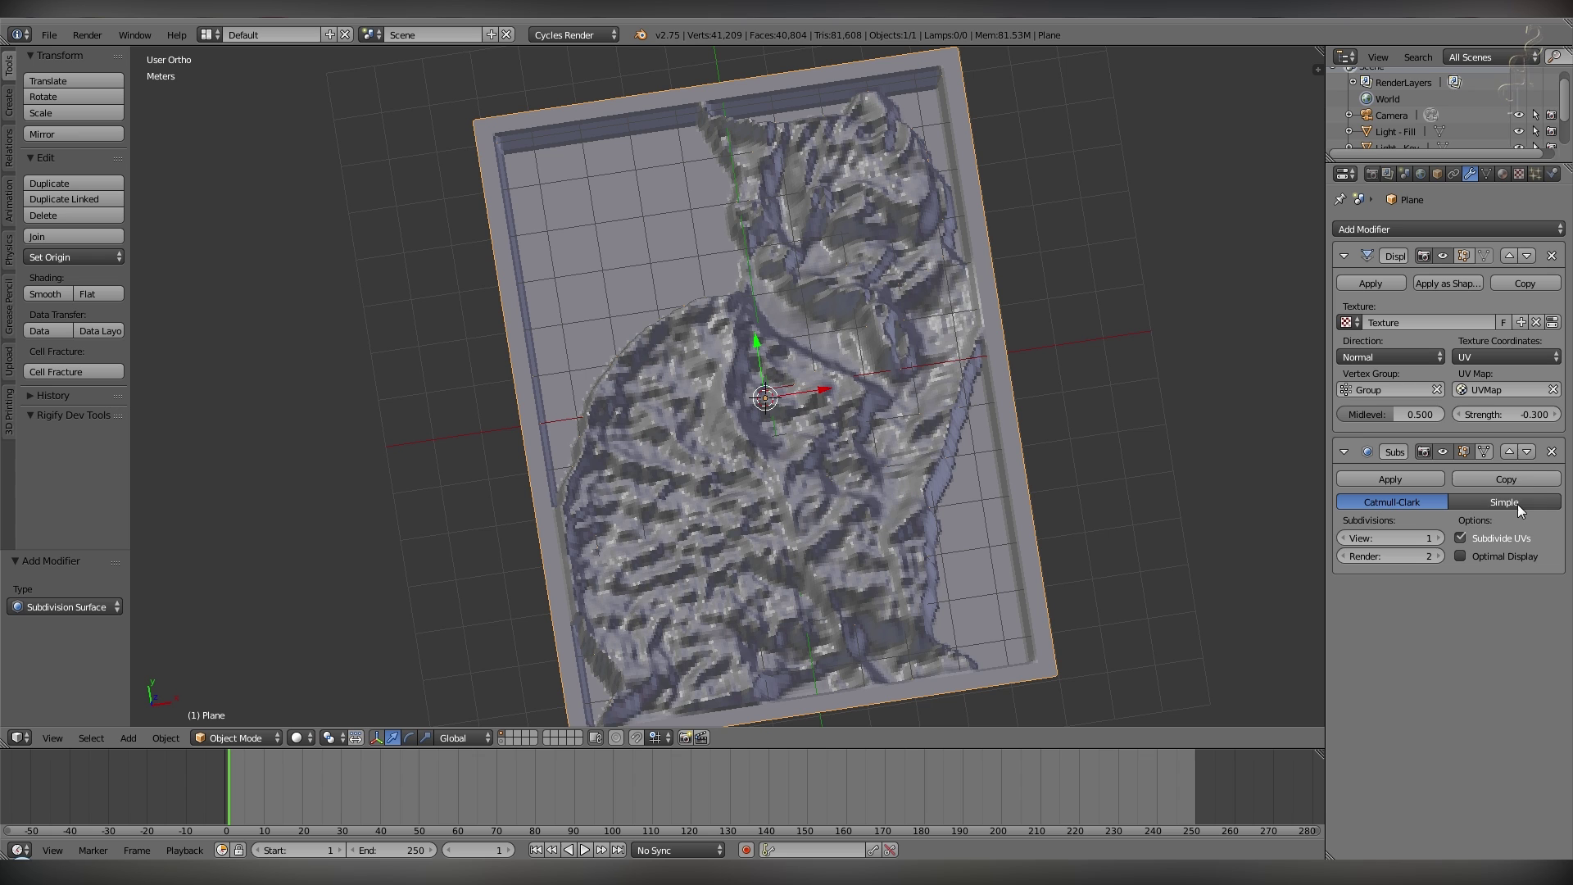
left_click(1508, 451)
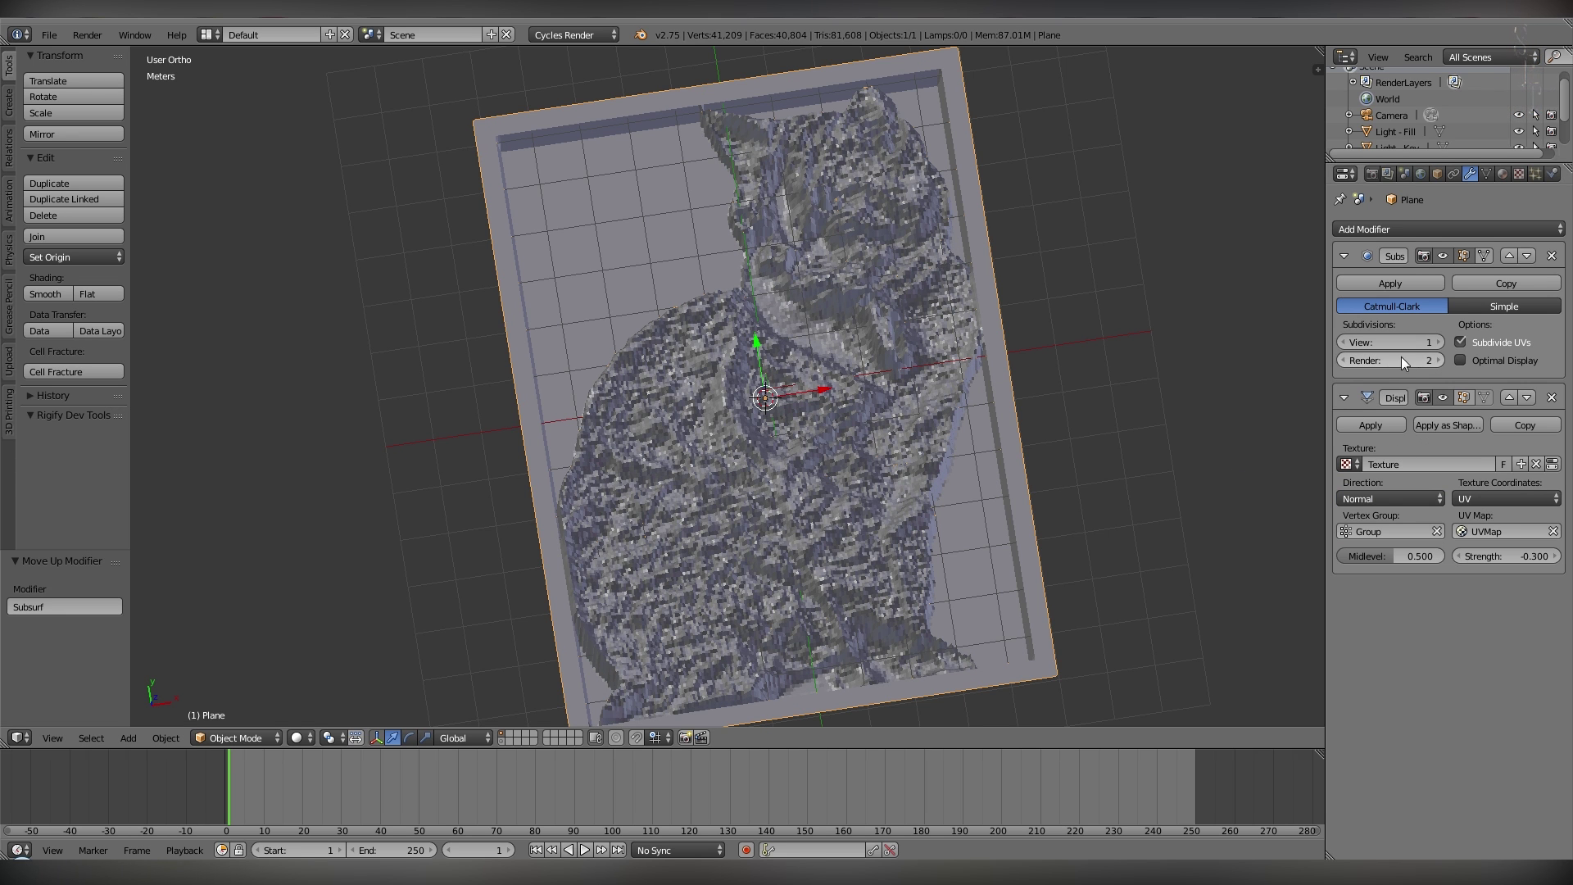
left_click(1439, 342)
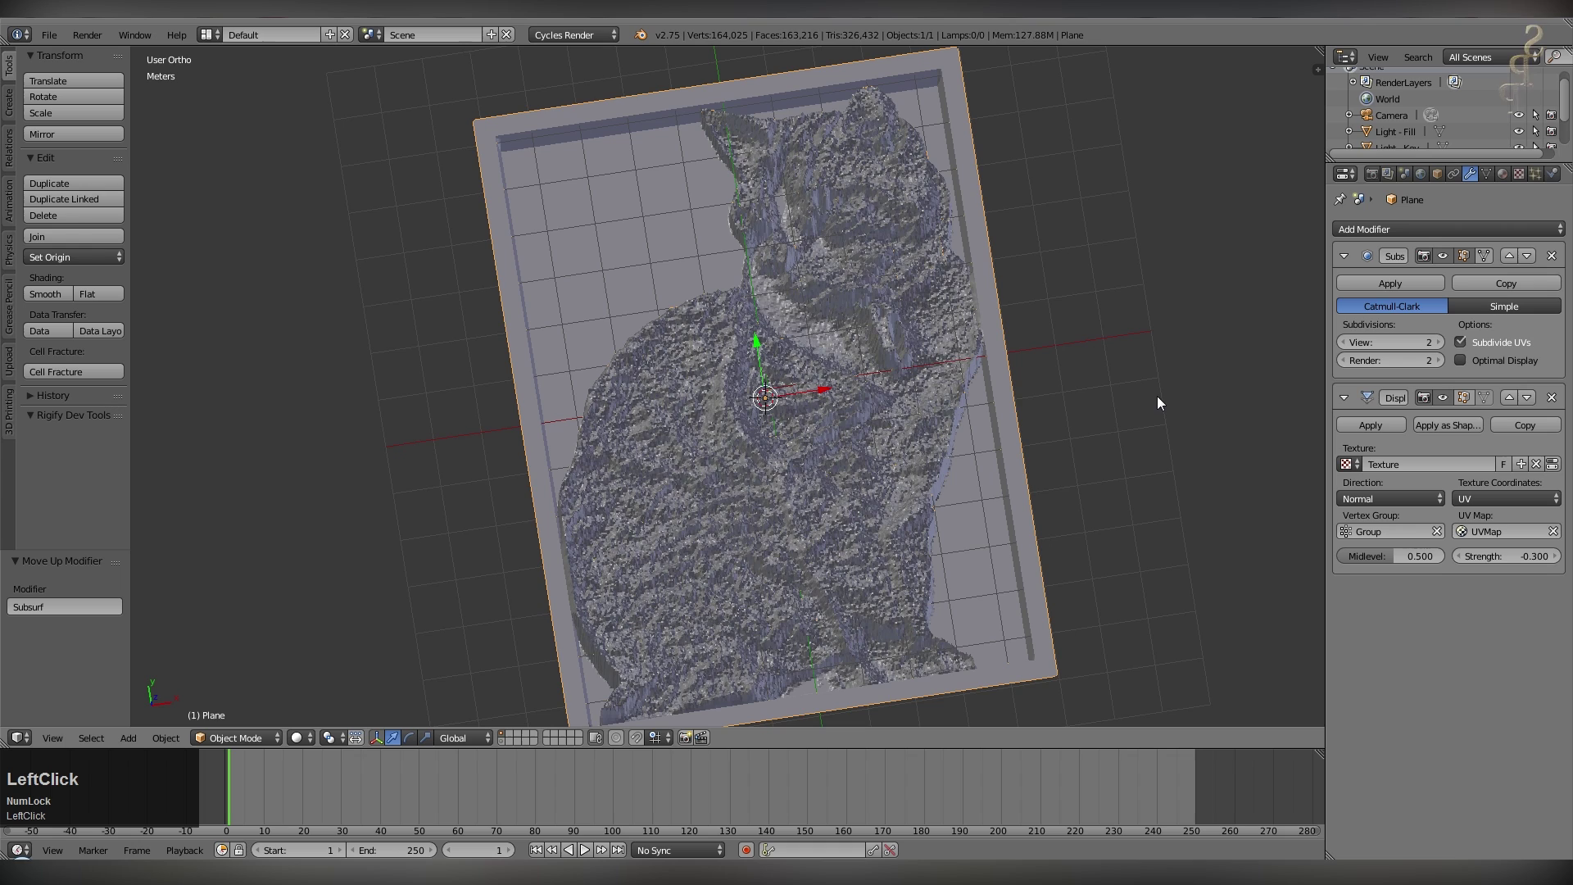
middle_click_drag(1132, 426, 1157, 386)
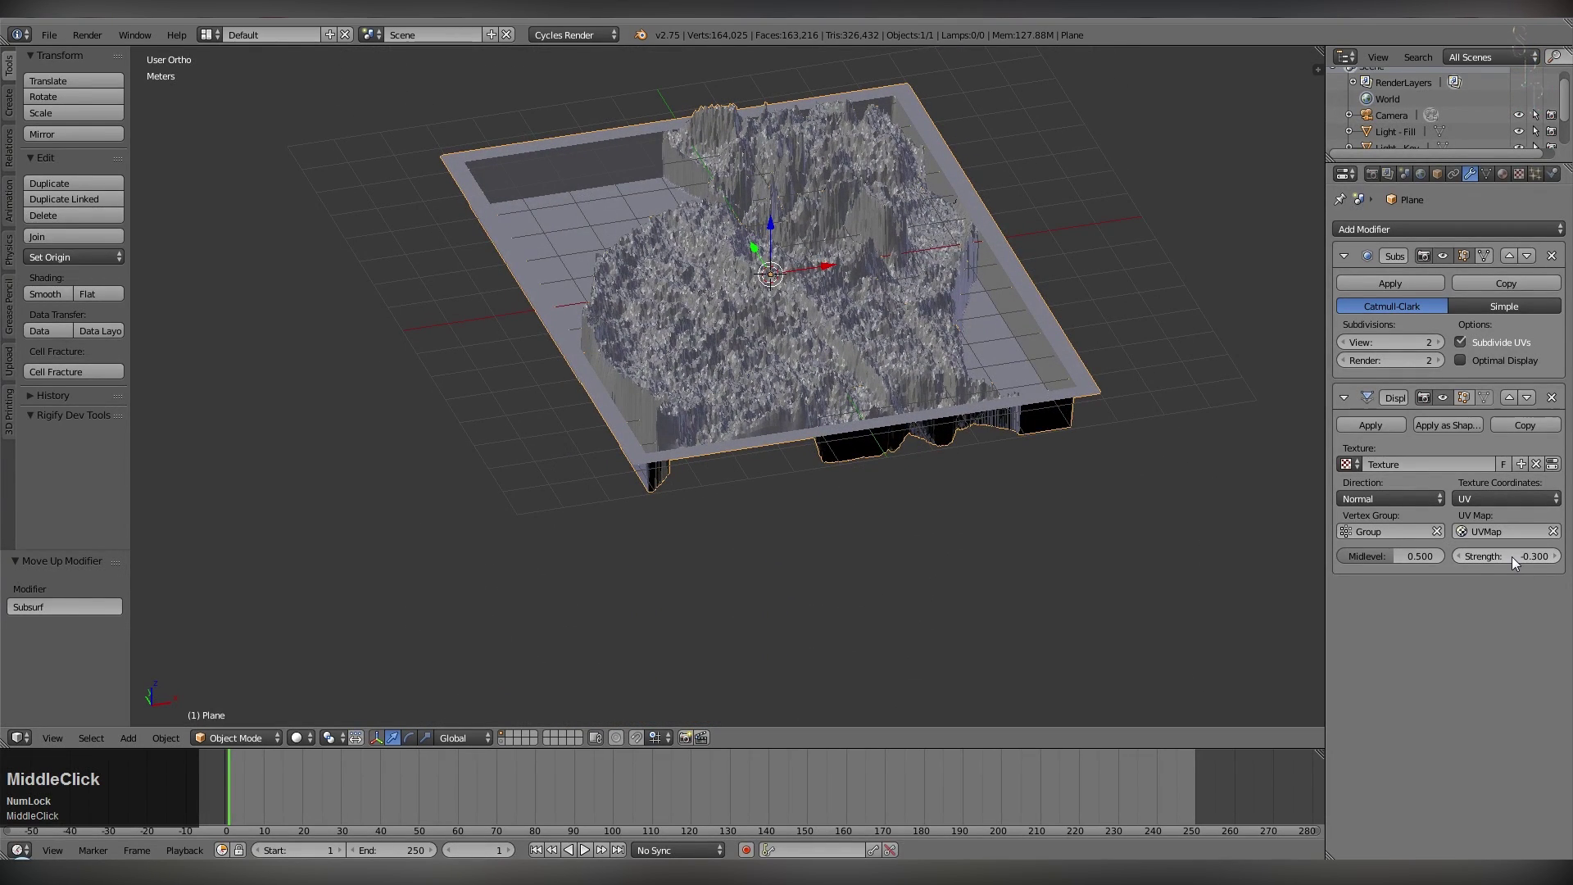
Apply the plane's rotation and scale, and set the displacement strength to -1.
key("ctrl+a")
left_click(1168, 545)
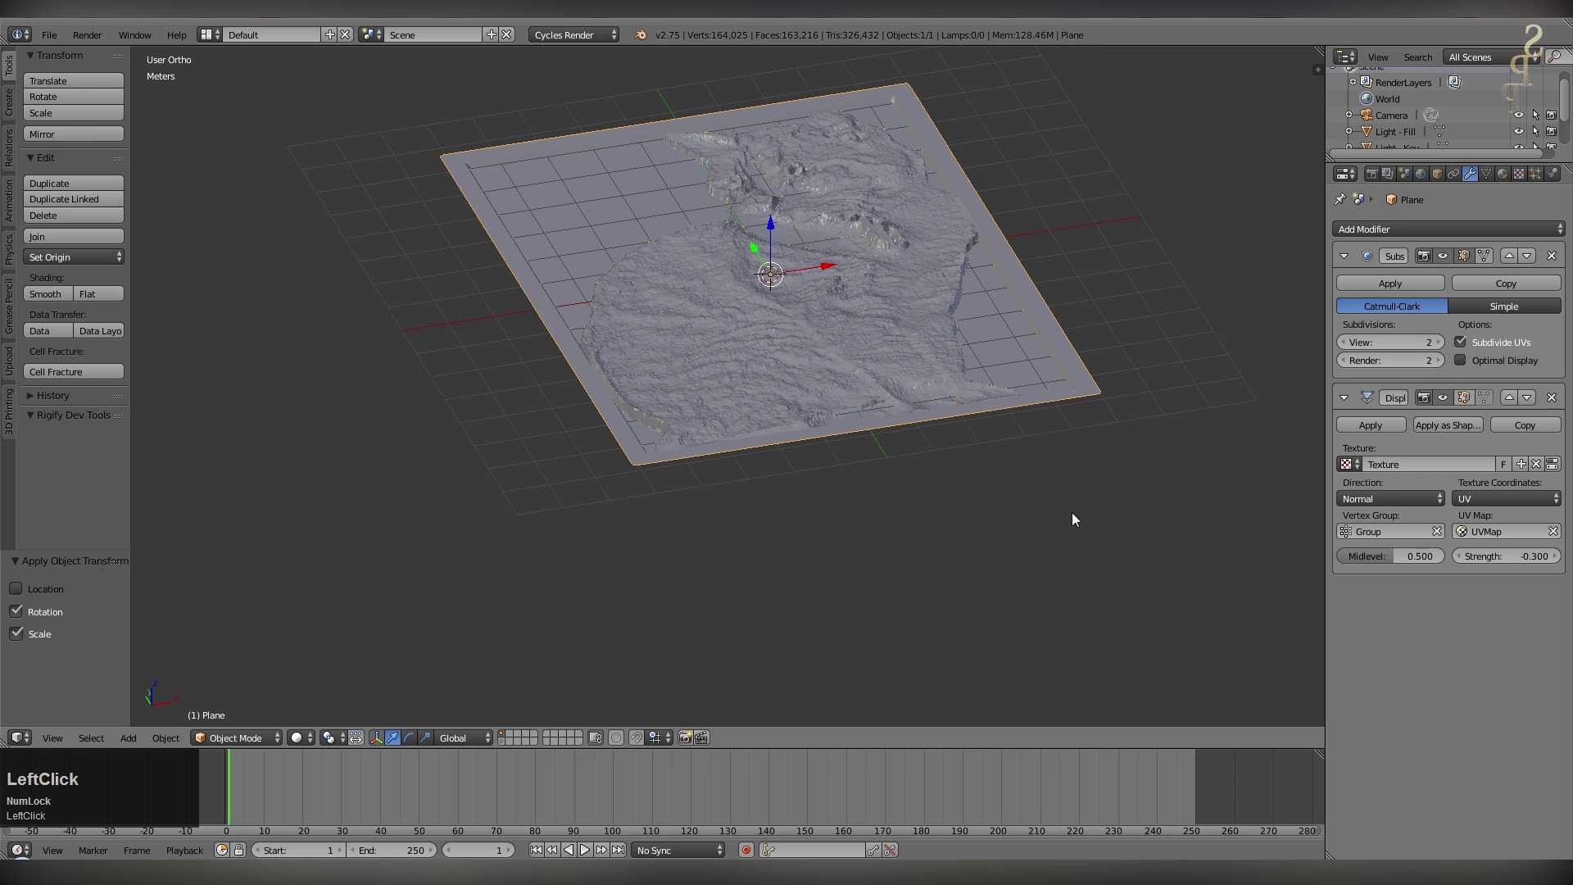
middle_click_drag(1162, 415, 1162, 448)
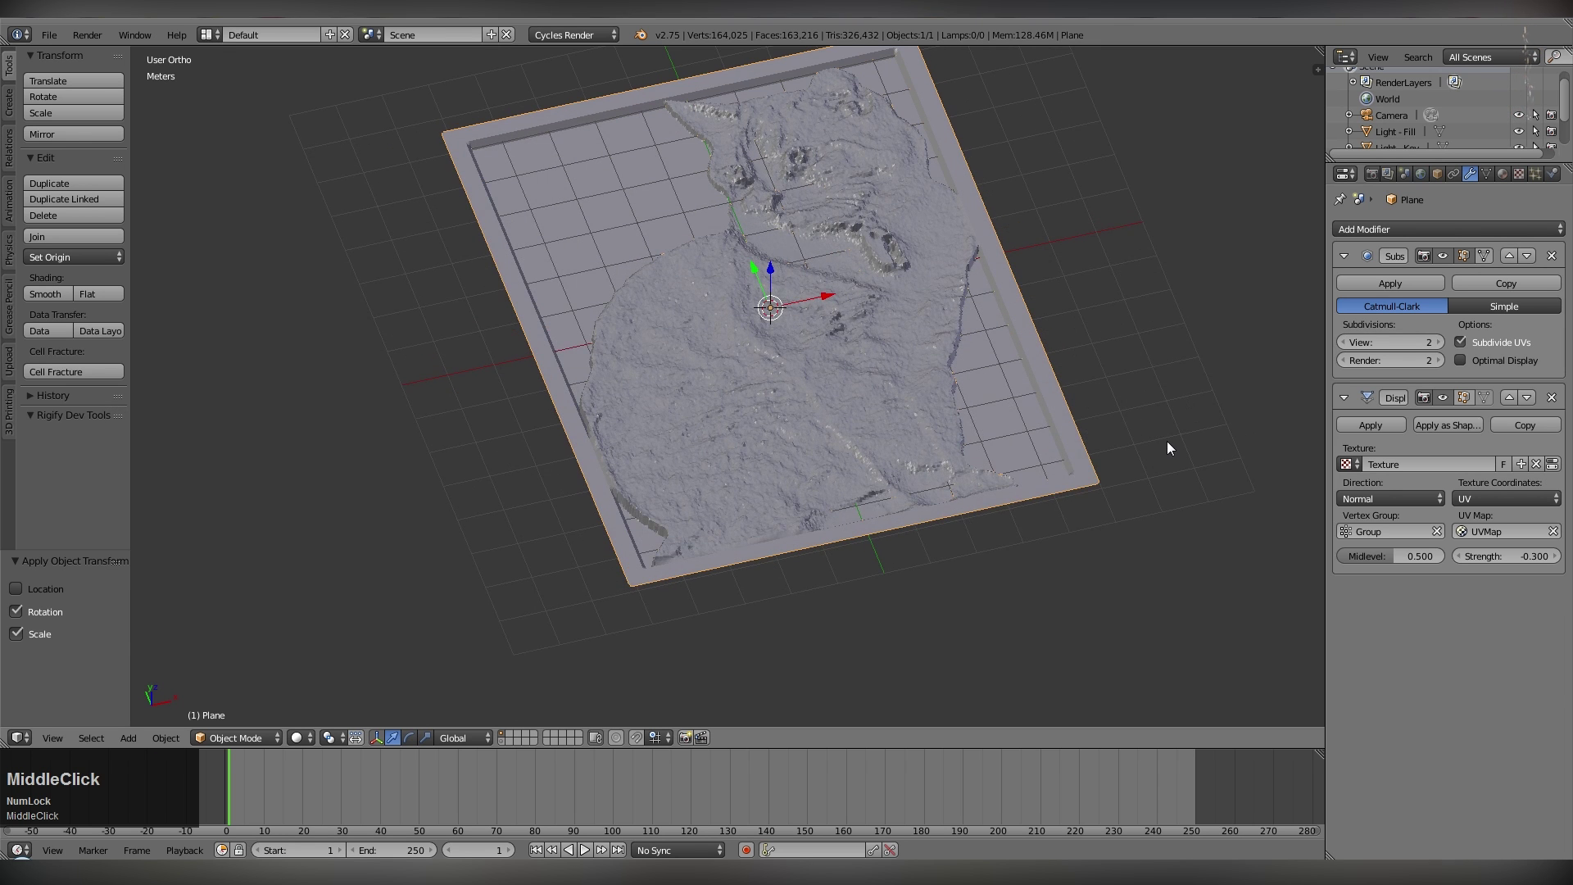
scroll(1170, 448, "up", 1)
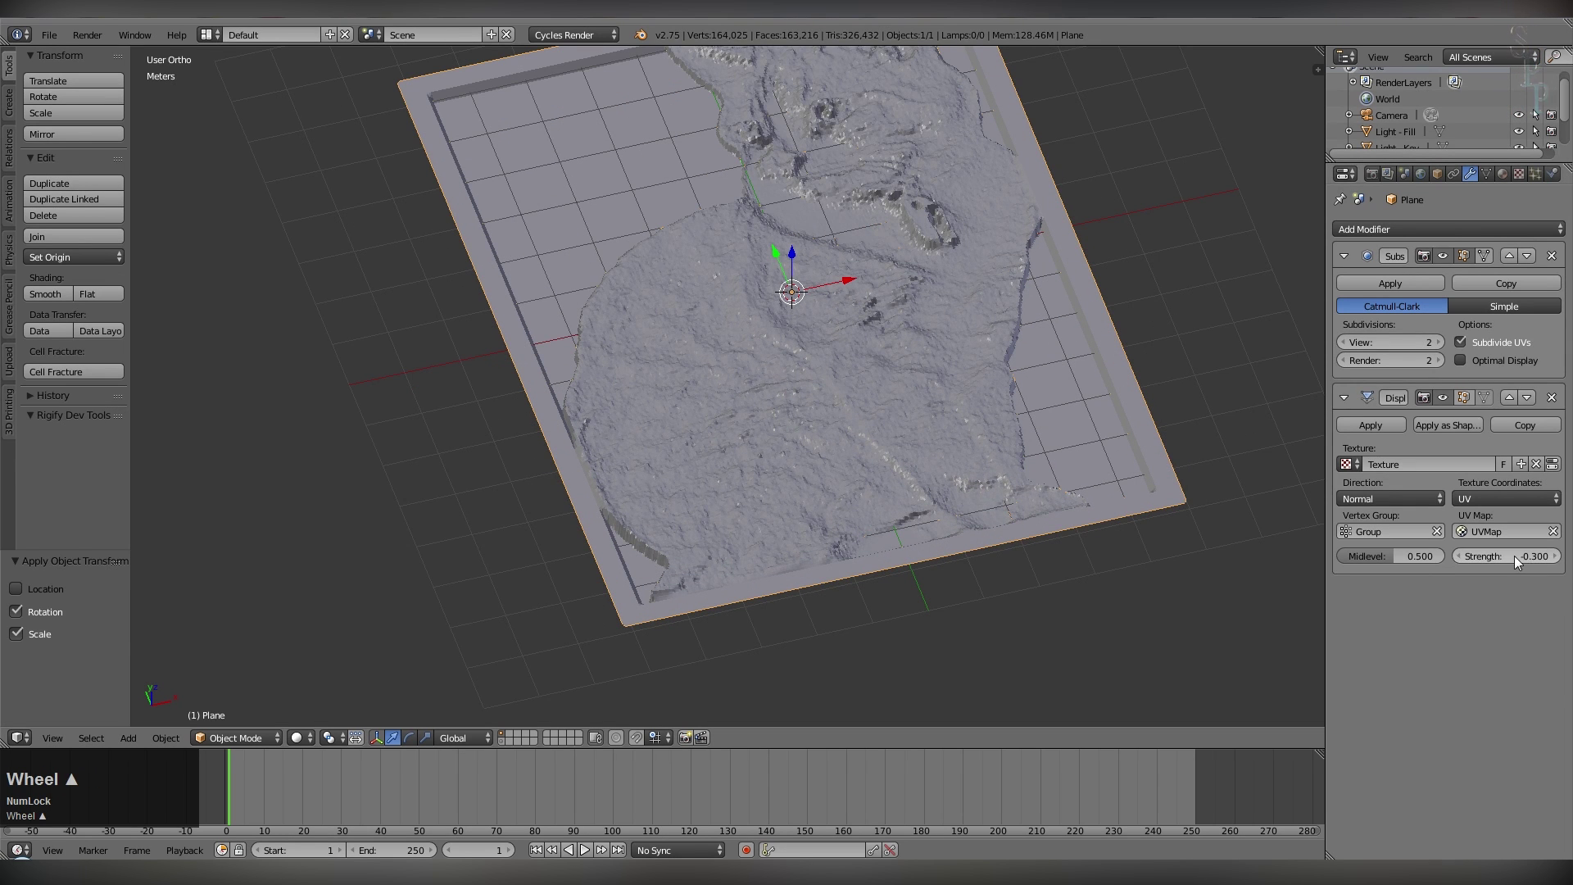
type("-1")
key("Return")
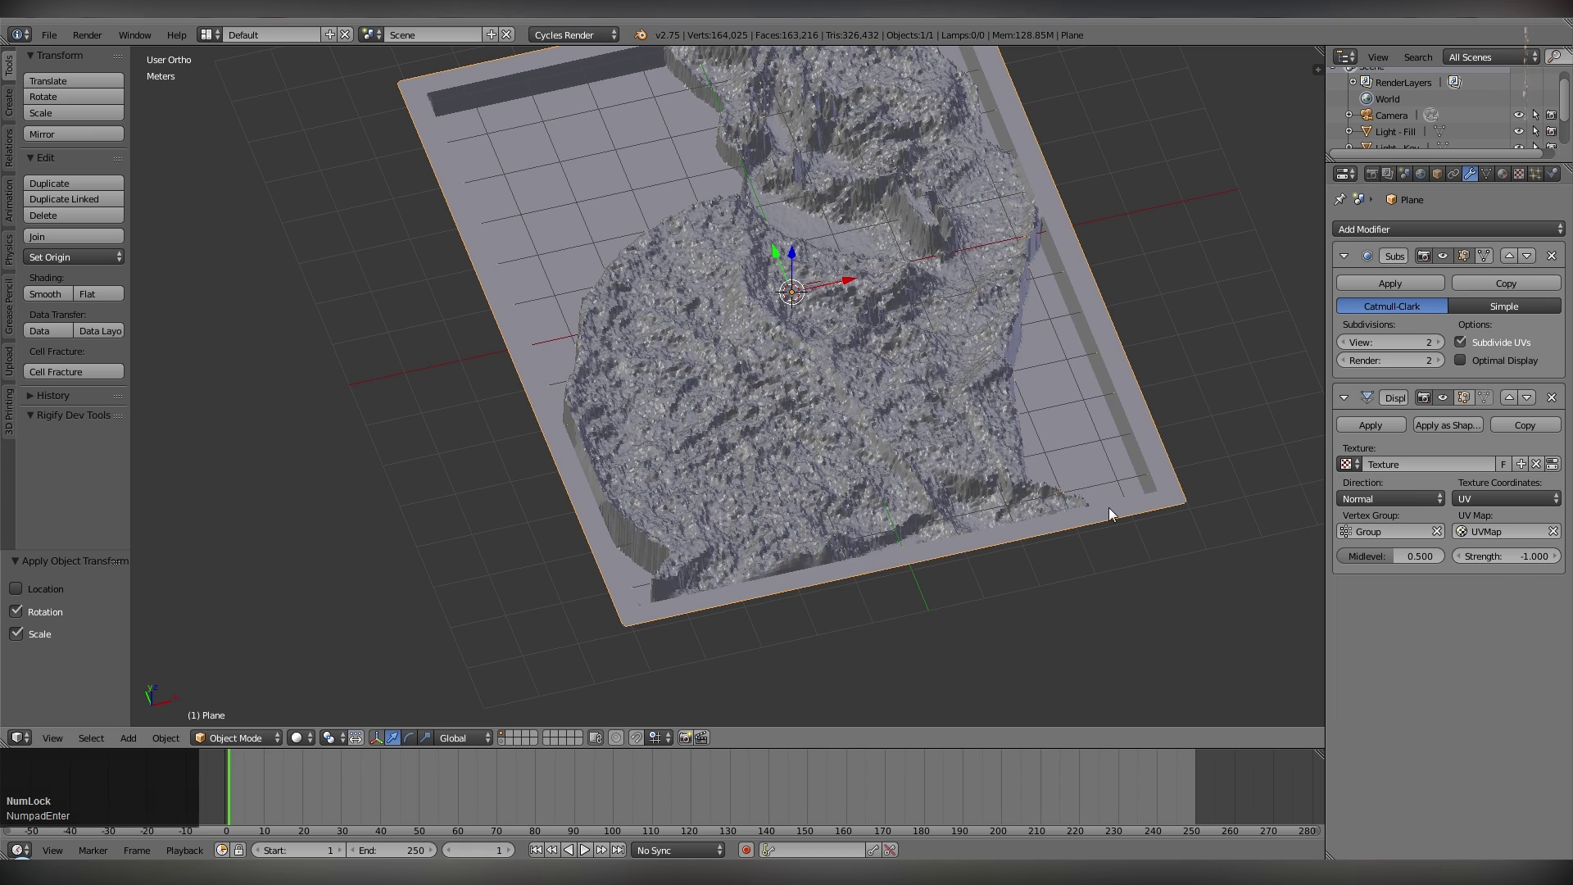
Deepen the displacement strength to -1.5, checking the relief from the front view.
middle_click_drag(1105, 504, 1136, 471)
key("KP_1")
left_click(1481, 557)
type("-1.5")
key("KP_Enter")
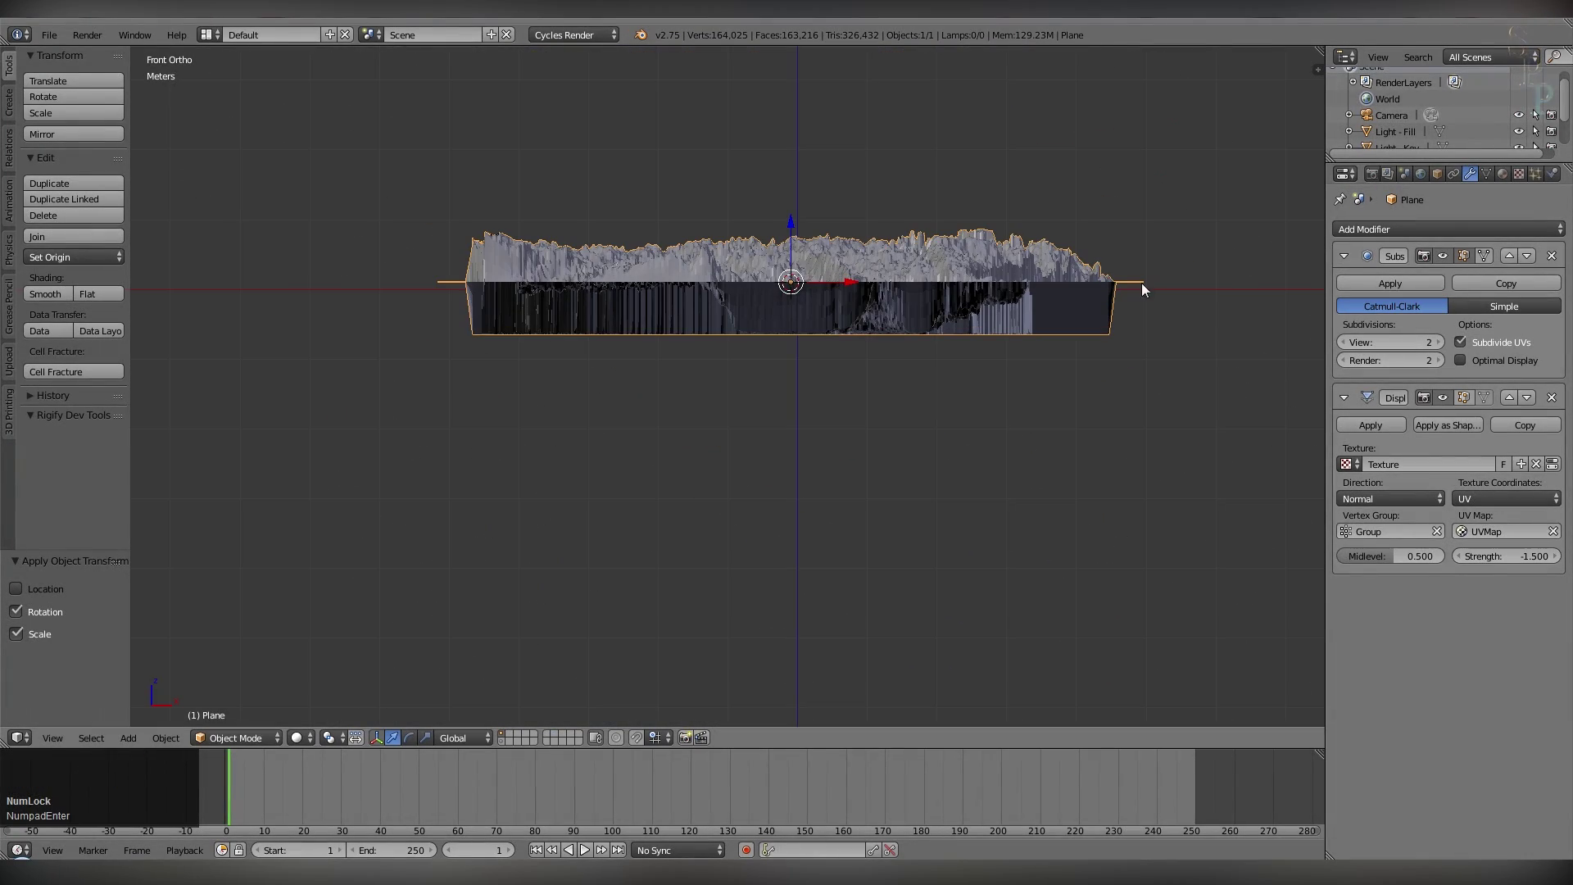
middle_click_drag(1039, 279, 1104, 348)
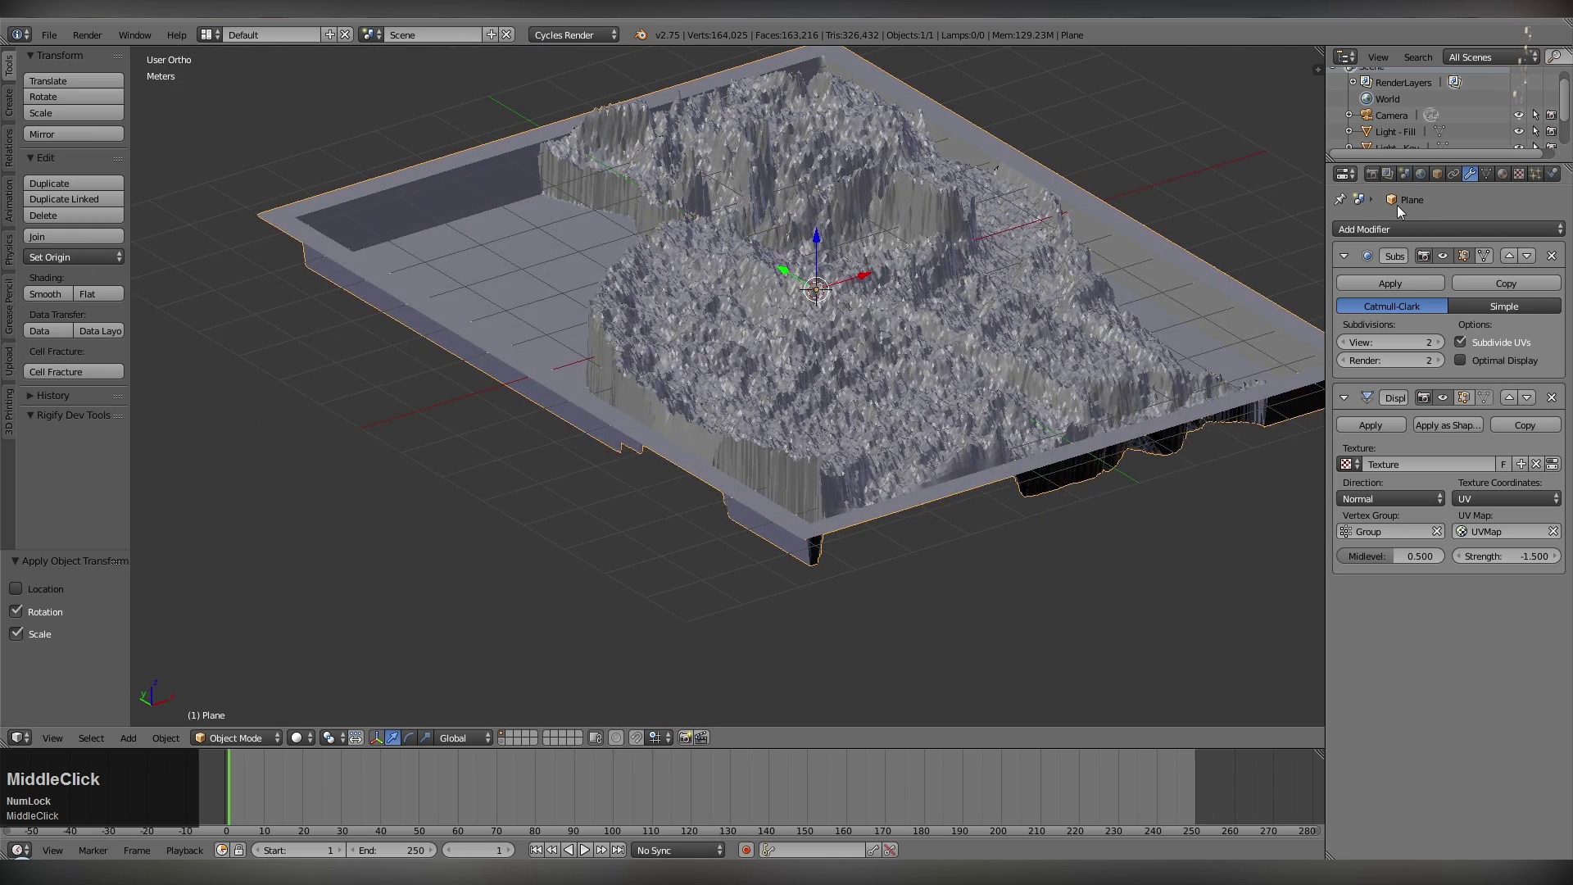
Apply the Subsurf and Displace modifiers and enter Edit Mode with nothing selected.
left_click(1386, 280)
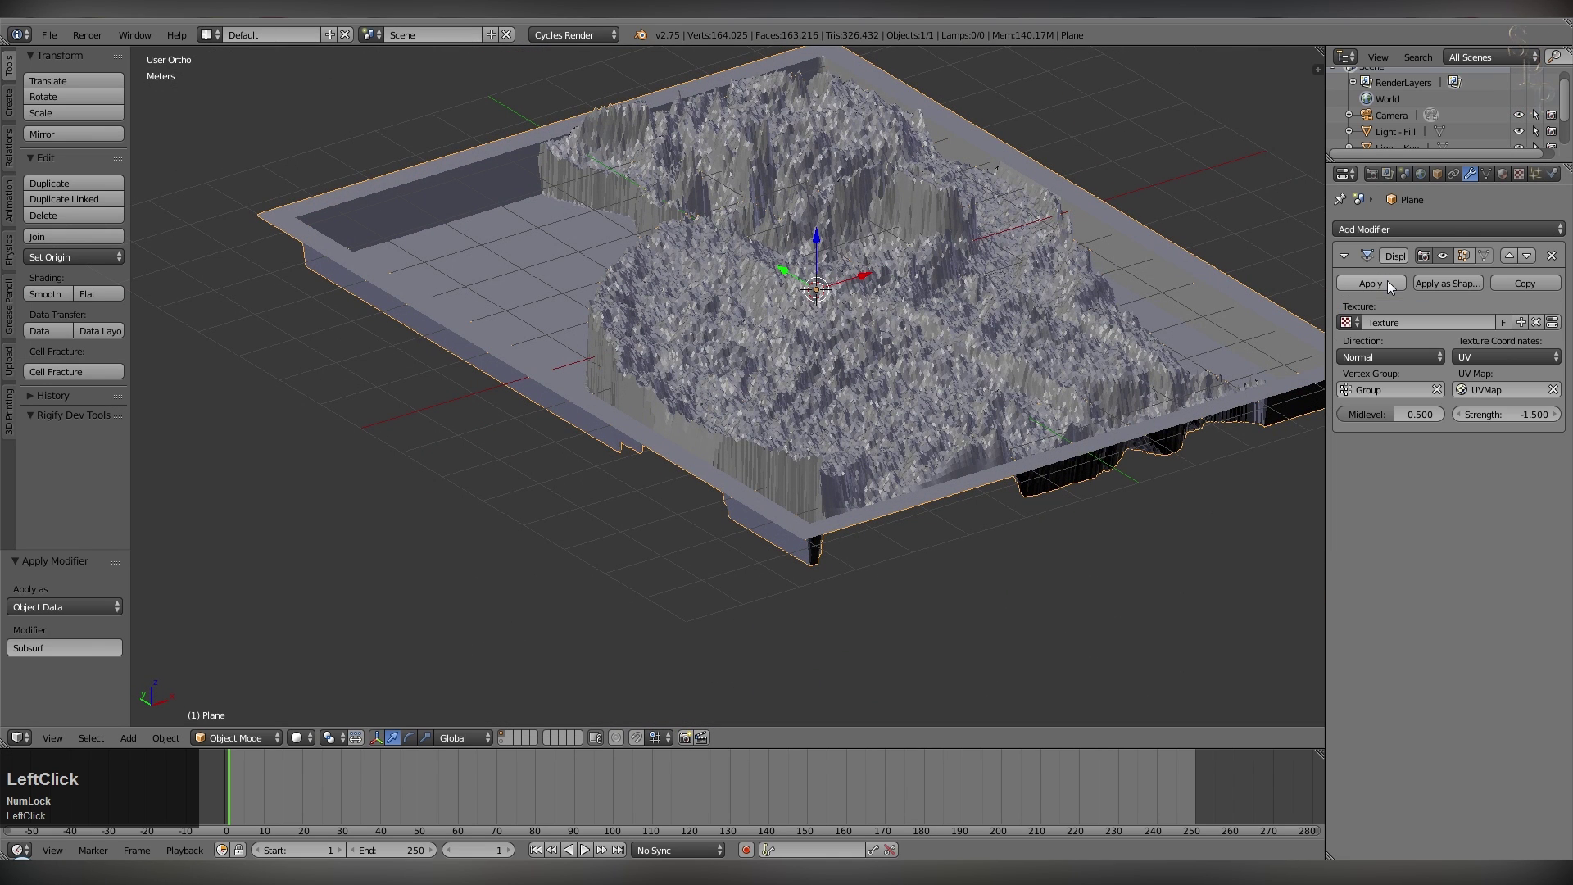
left_click(1389, 280)
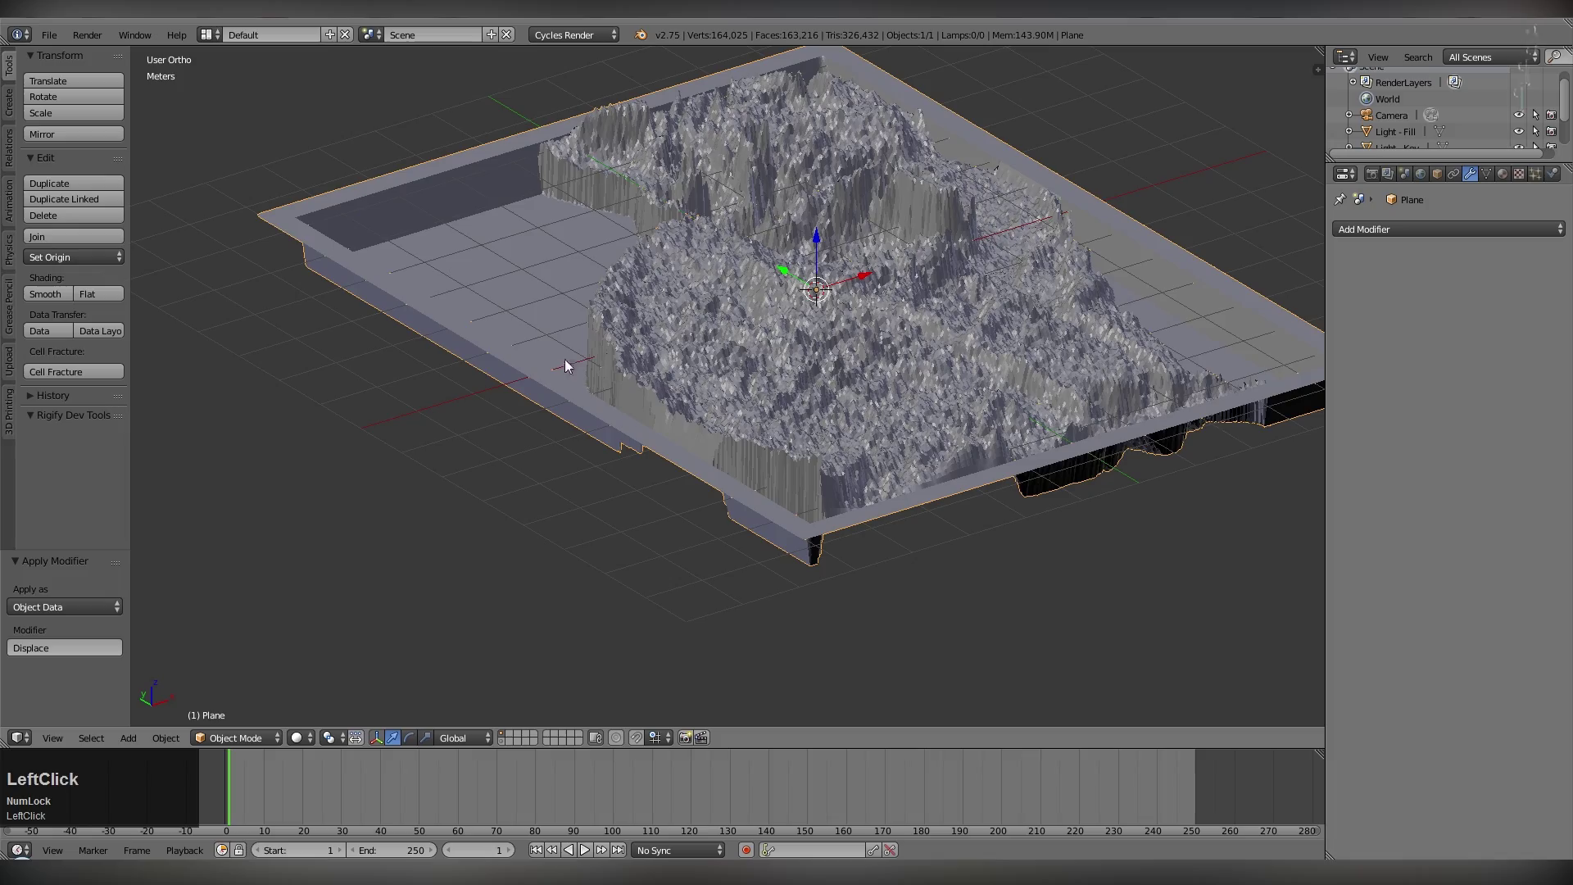
key("Tab")
key("a")
Select the box's bottom edge loops.
scroll(488, 575, "up", 5)
right_click(488, 575, "alt")
scroll(563, 460, "down", 5)
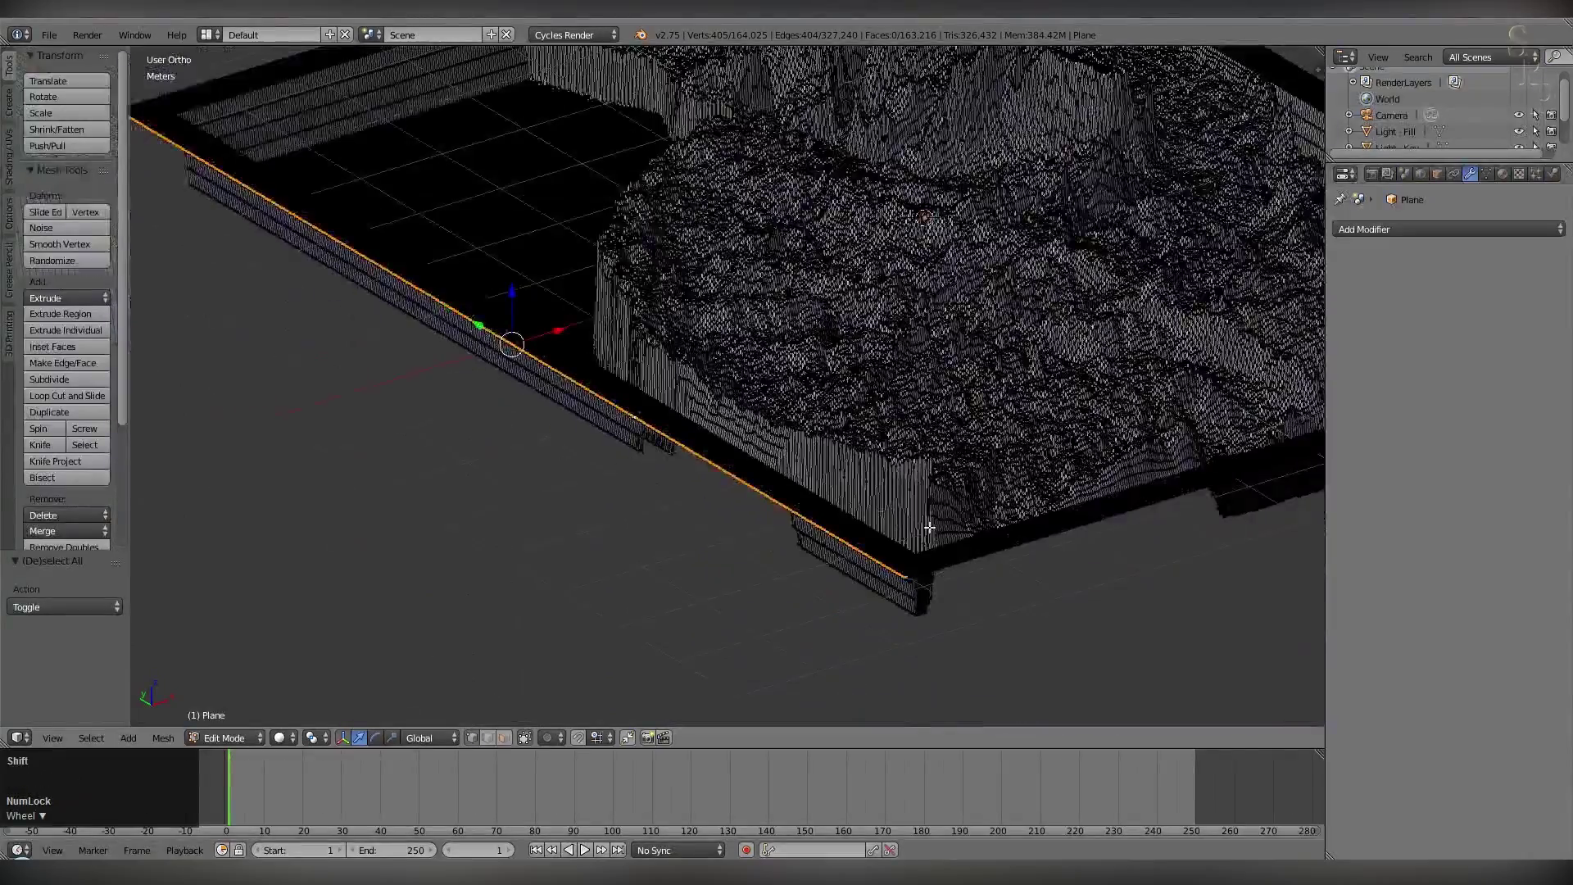
middle_click_drag(927, 499, 847, 527, "shift")
scroll(888, 439, "up", 3)
right_click(882, 400, "alt+shift")
middle_click_drag(889, 439, 624, 379)
scroll(625, 379, "down", 4)
right_click(969, 440, "alt+shift")
Extrude the bottom edges 1.01 m down into a wall and cap them with a face.
key("KP_1")
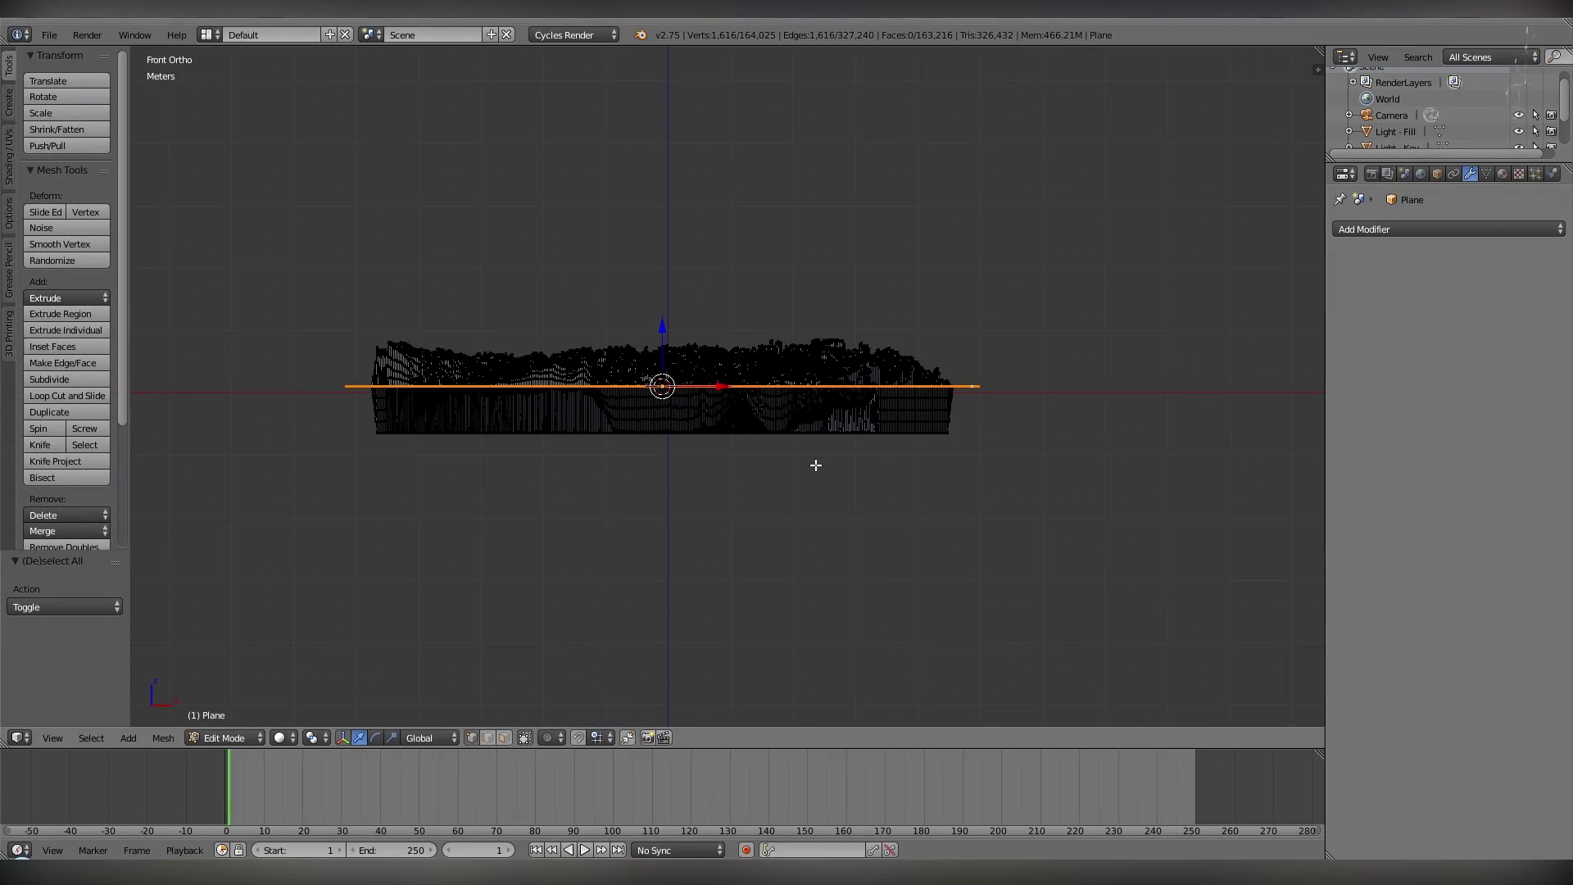
key("e")
left_click(817, 465)
left_click_drag(664, 325, 670, 388)
middle_click_drag(902, 467, 913, 472)
key("f")
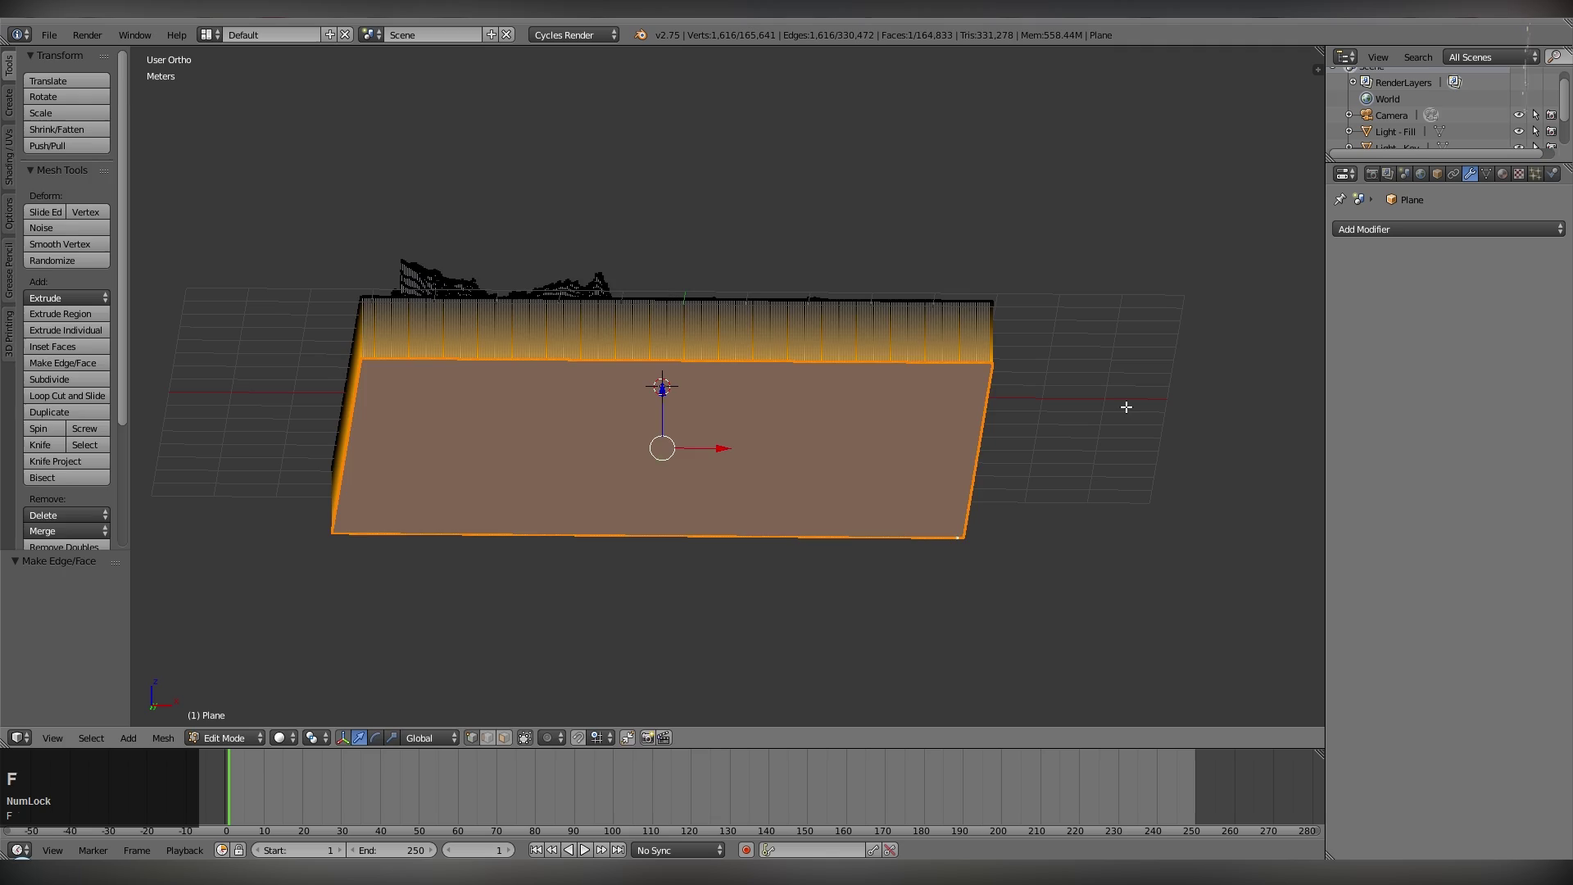
Inspect the solid block in Object Mode, then return to Edit Mode and show Object Data properties.
key("Tab")
middle_click_drag(937, 321, 1069, 425)
middle_click_drag(811, 413, 937, 361, "shift")
scroll(627, 407, "up", 3)
key("Tab")
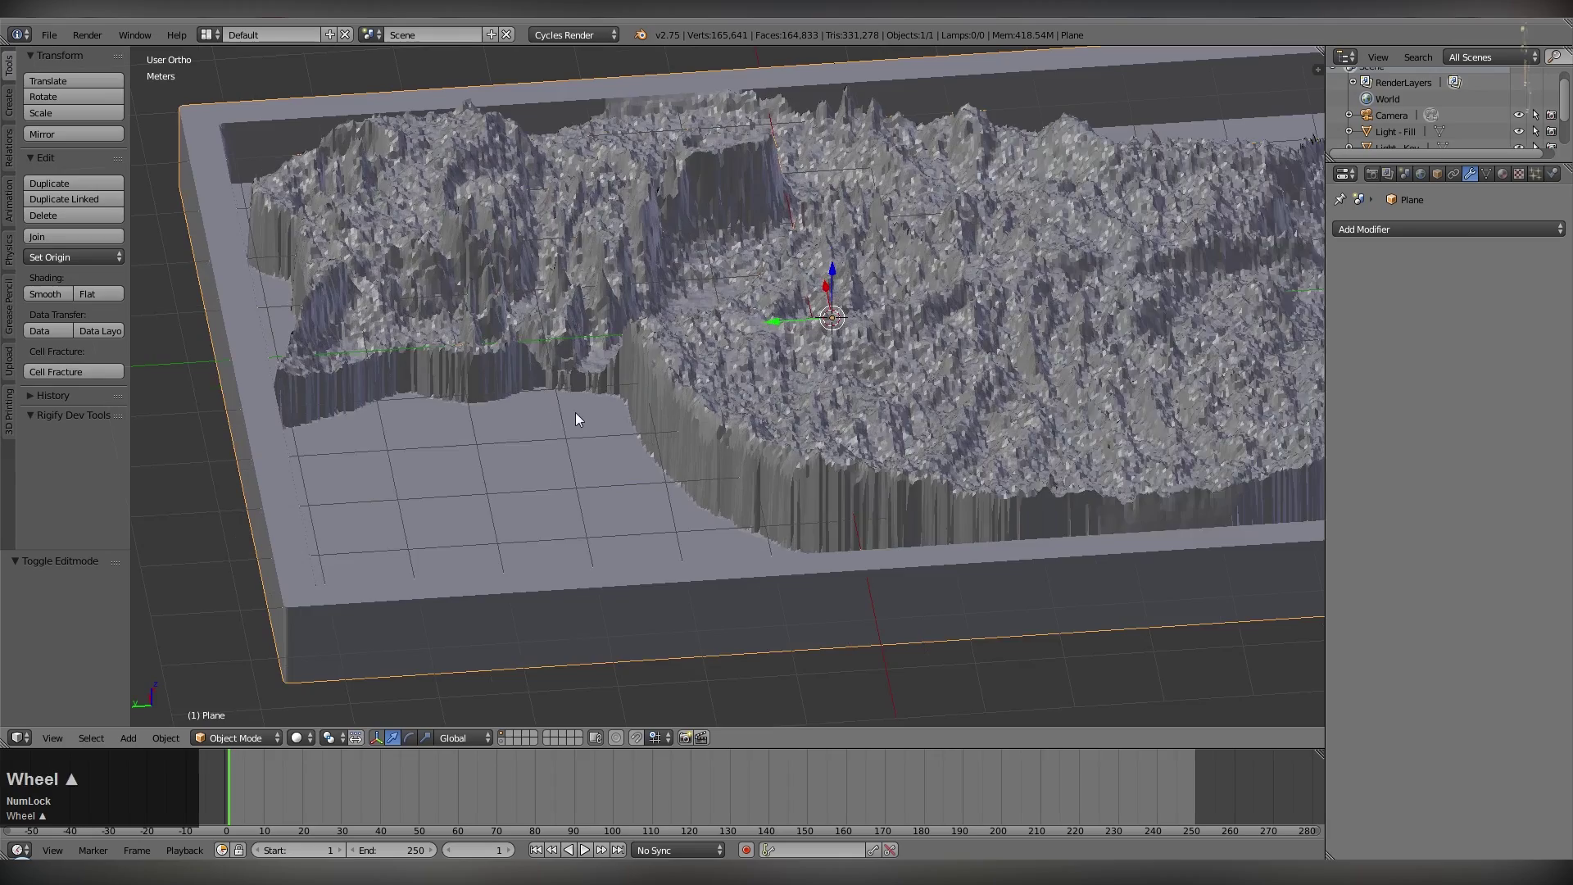
middle_click_drag(362, 471, 604, 393, "shift")
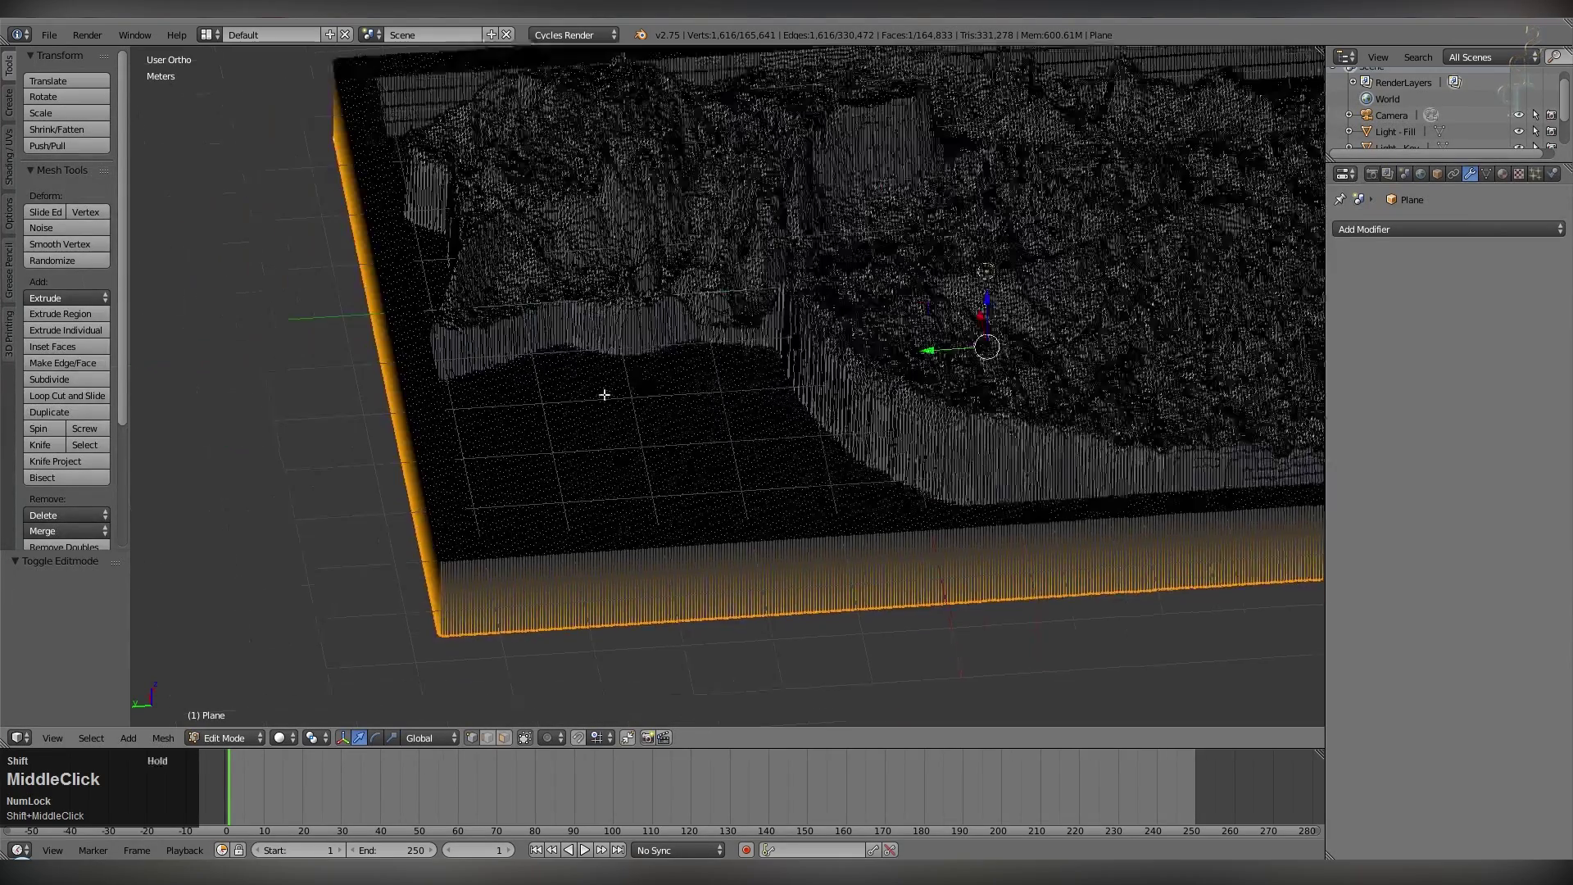
scroll(604, 394, "up", 4)
key("a")
left_click(1487, 173)
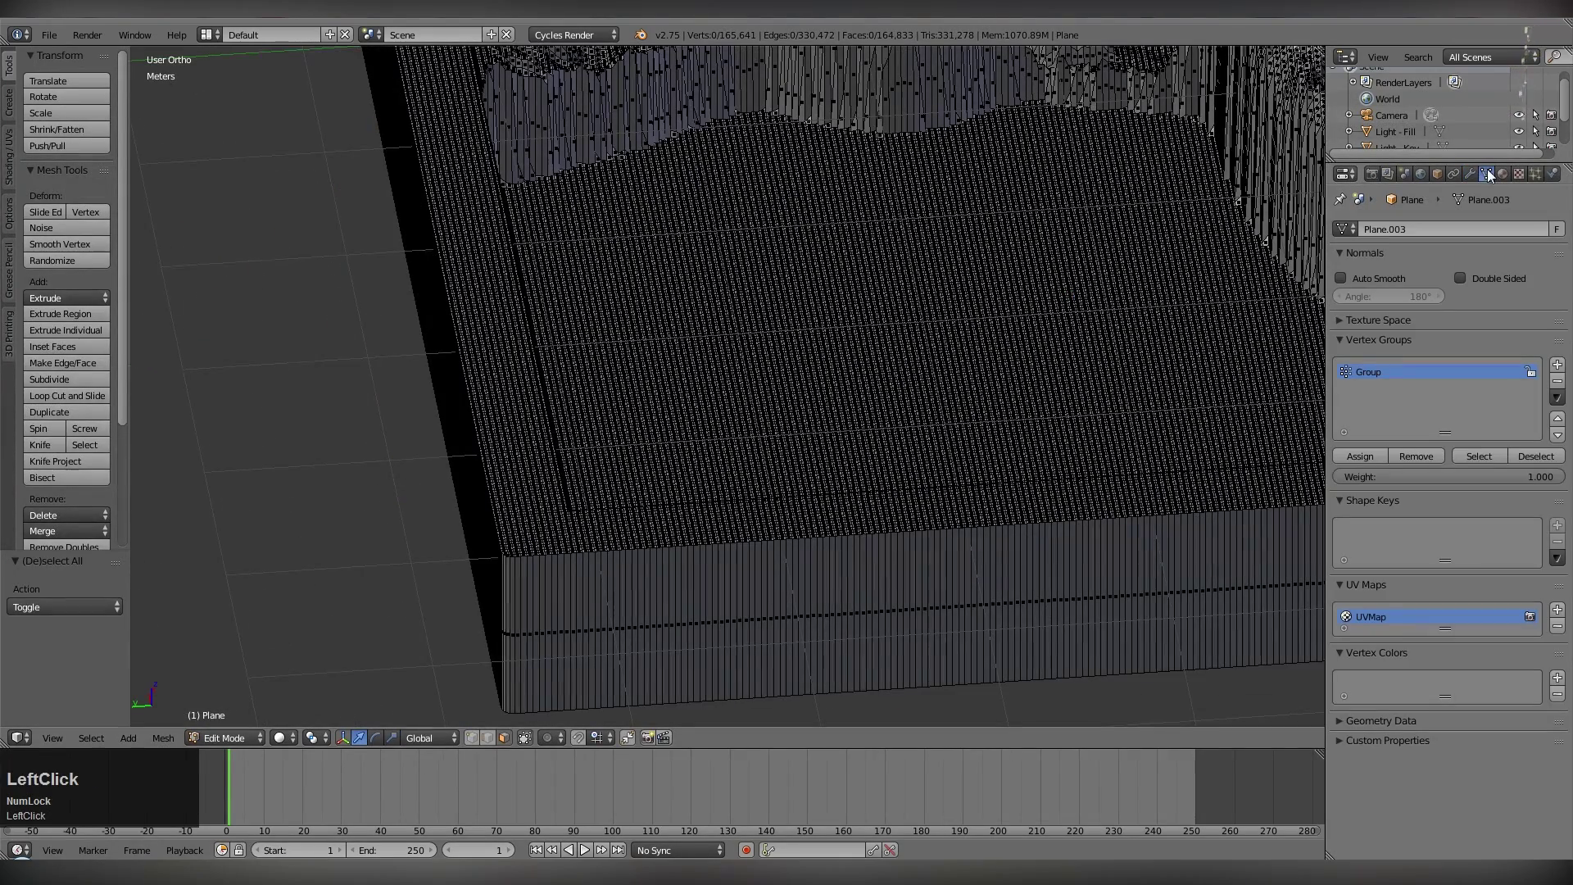
Select the vertex group Group and invert the selection to the surrounding border.
left_click(1478, 455)
middle_click_drag(1039, 341, 962, 352)
scroll(965, 351, "down", 2)
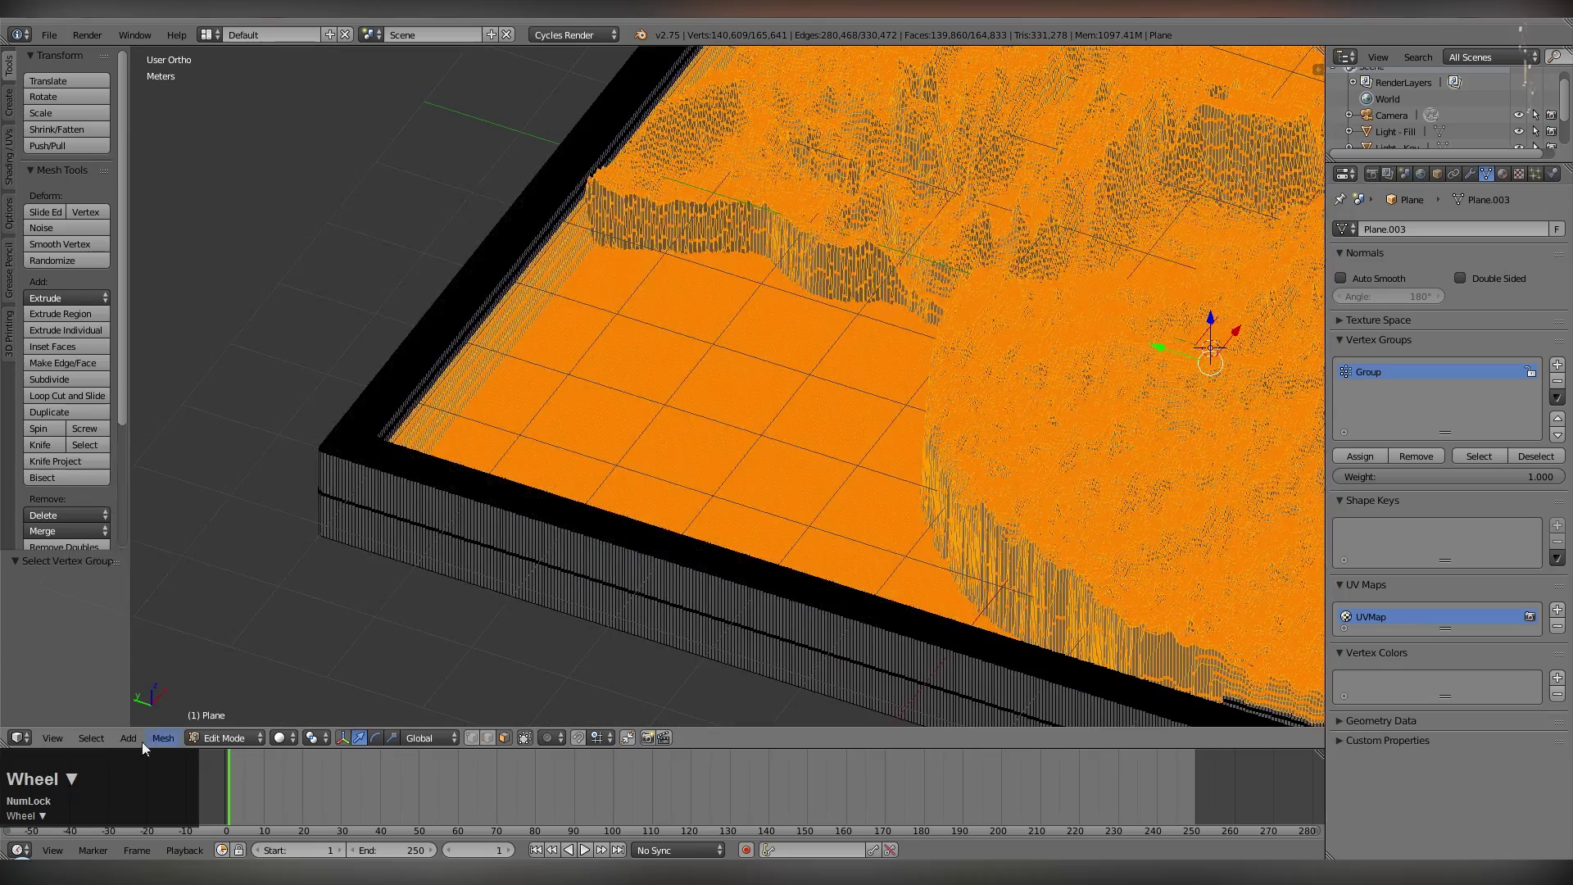
left_click(92, 739)
left_click(115, 670)
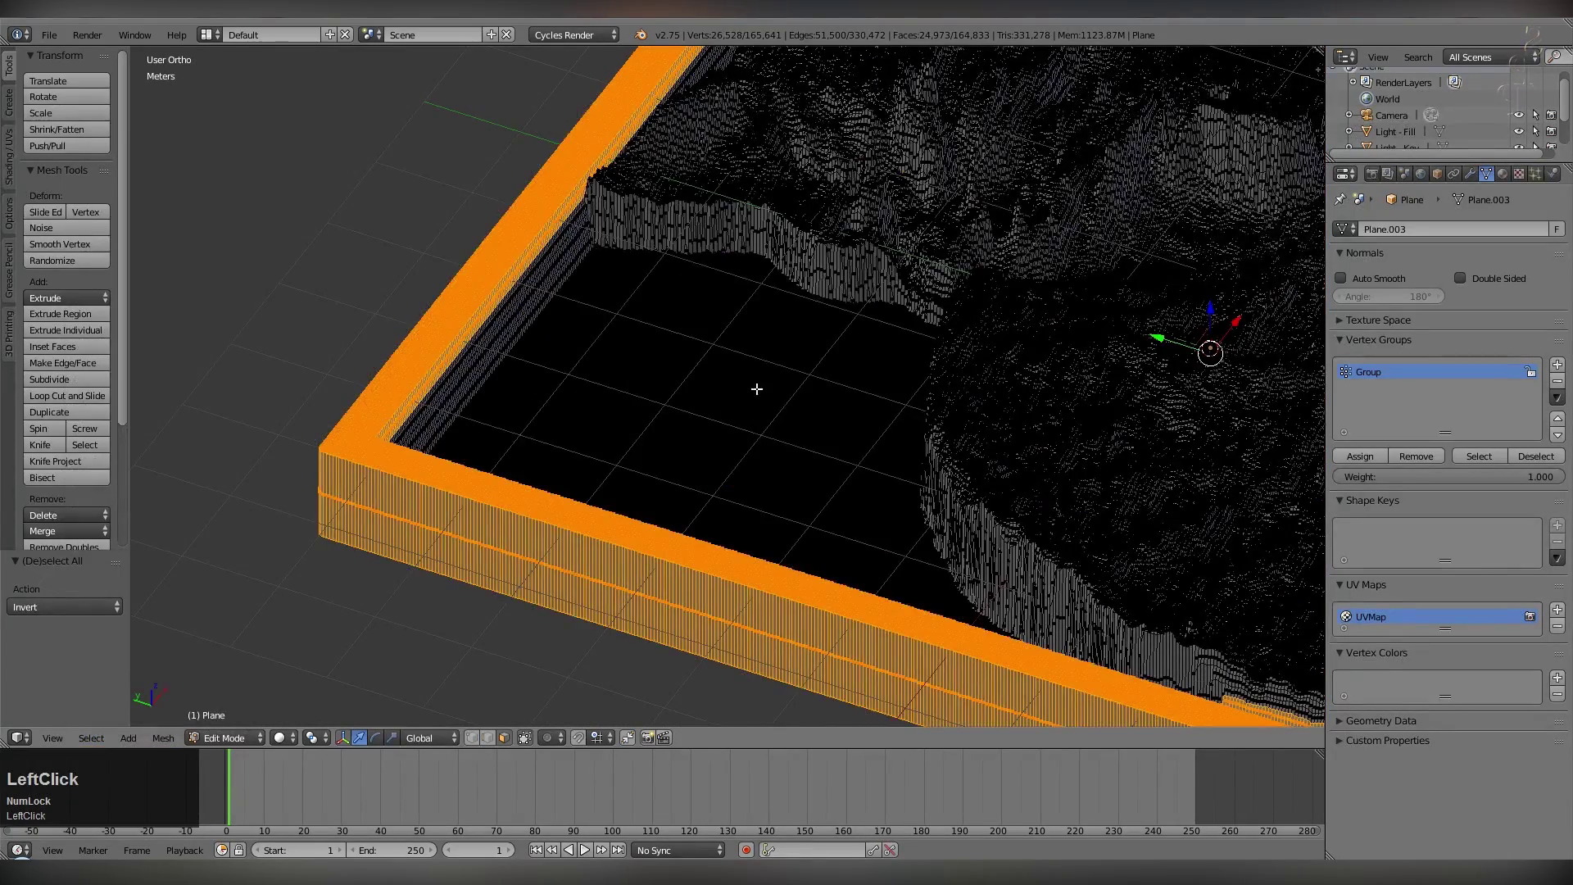
middle_click_drag(769, 407, 1100, 369)
Shrink the border selection and raise it 78.331 cm along Z, then return to Object Mode.
left_click_drag(1100, 368, 1100, 361)
key("KP_1")
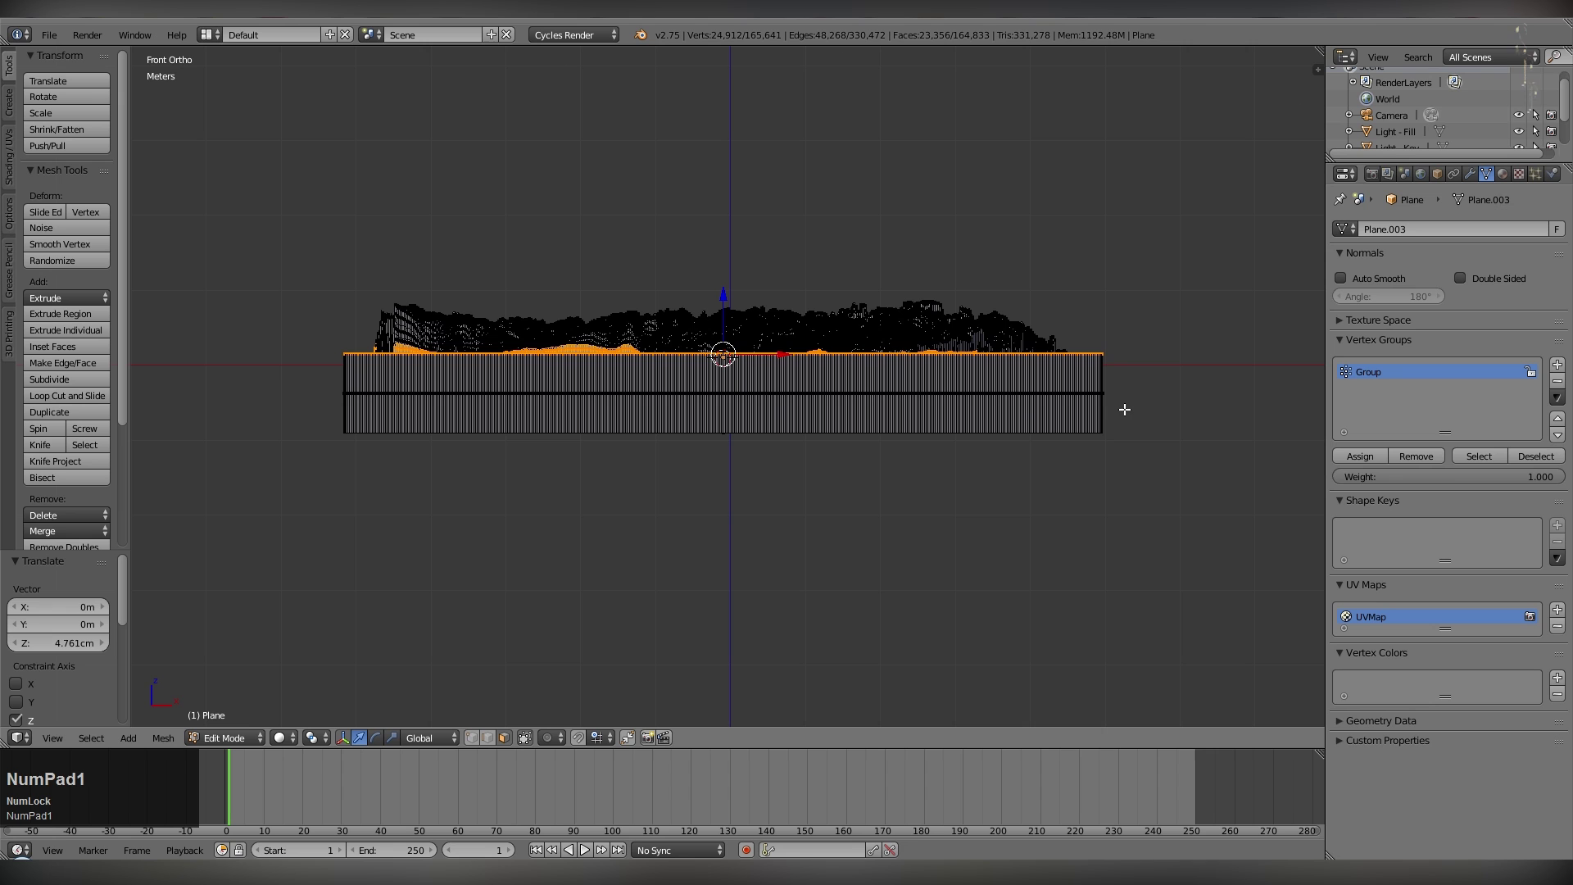
key("ctrl+z")
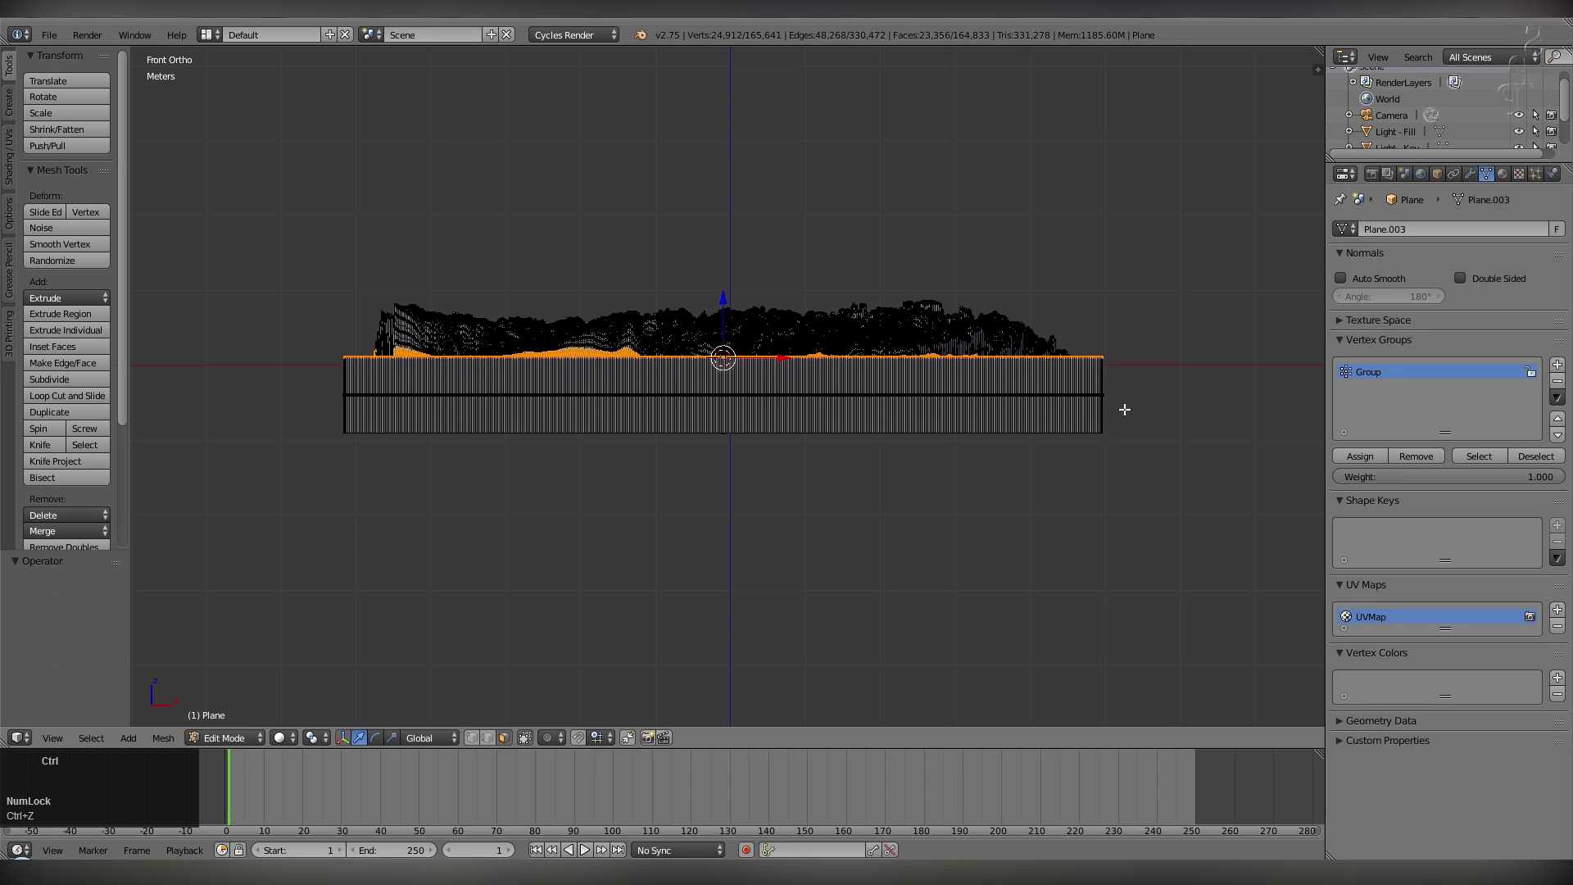
middle_click_drag(1124, 410, 685, 287)
key("ctrl+KP_Subtract")
middle_click_drag(421, 435, 508, 361, "shift")
left_click_drag(841, 408, 842, 361)
key("KP_1")
key("z")
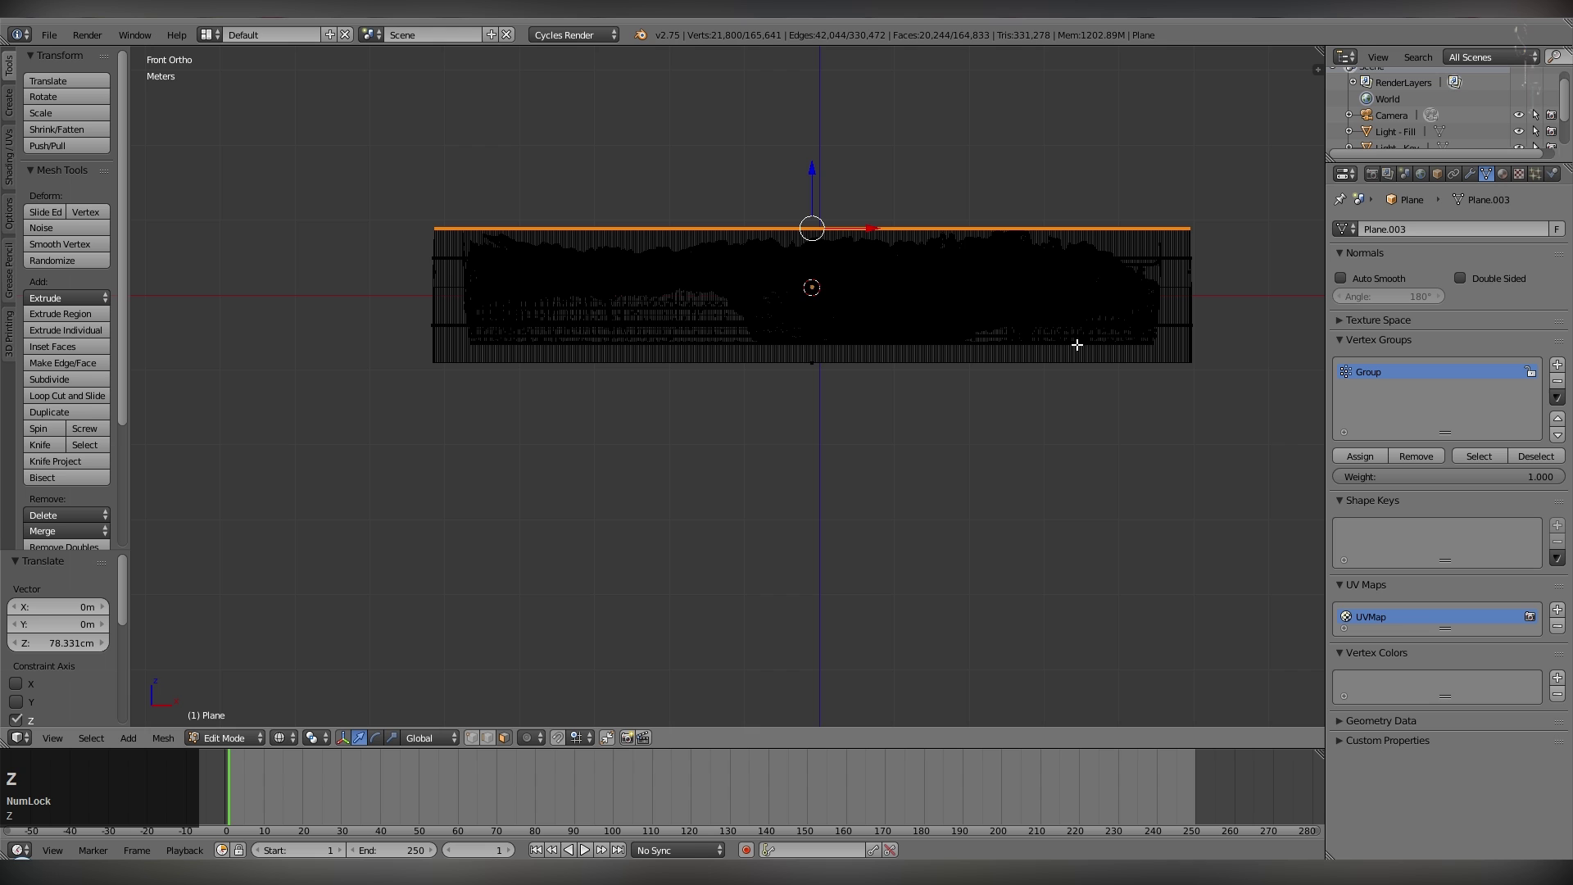
key("Tab")
Preview the scene in Rendered shading, then return the viewport to Solid shading.
left_click(503, 742, "shift")
left_click(298, 738)
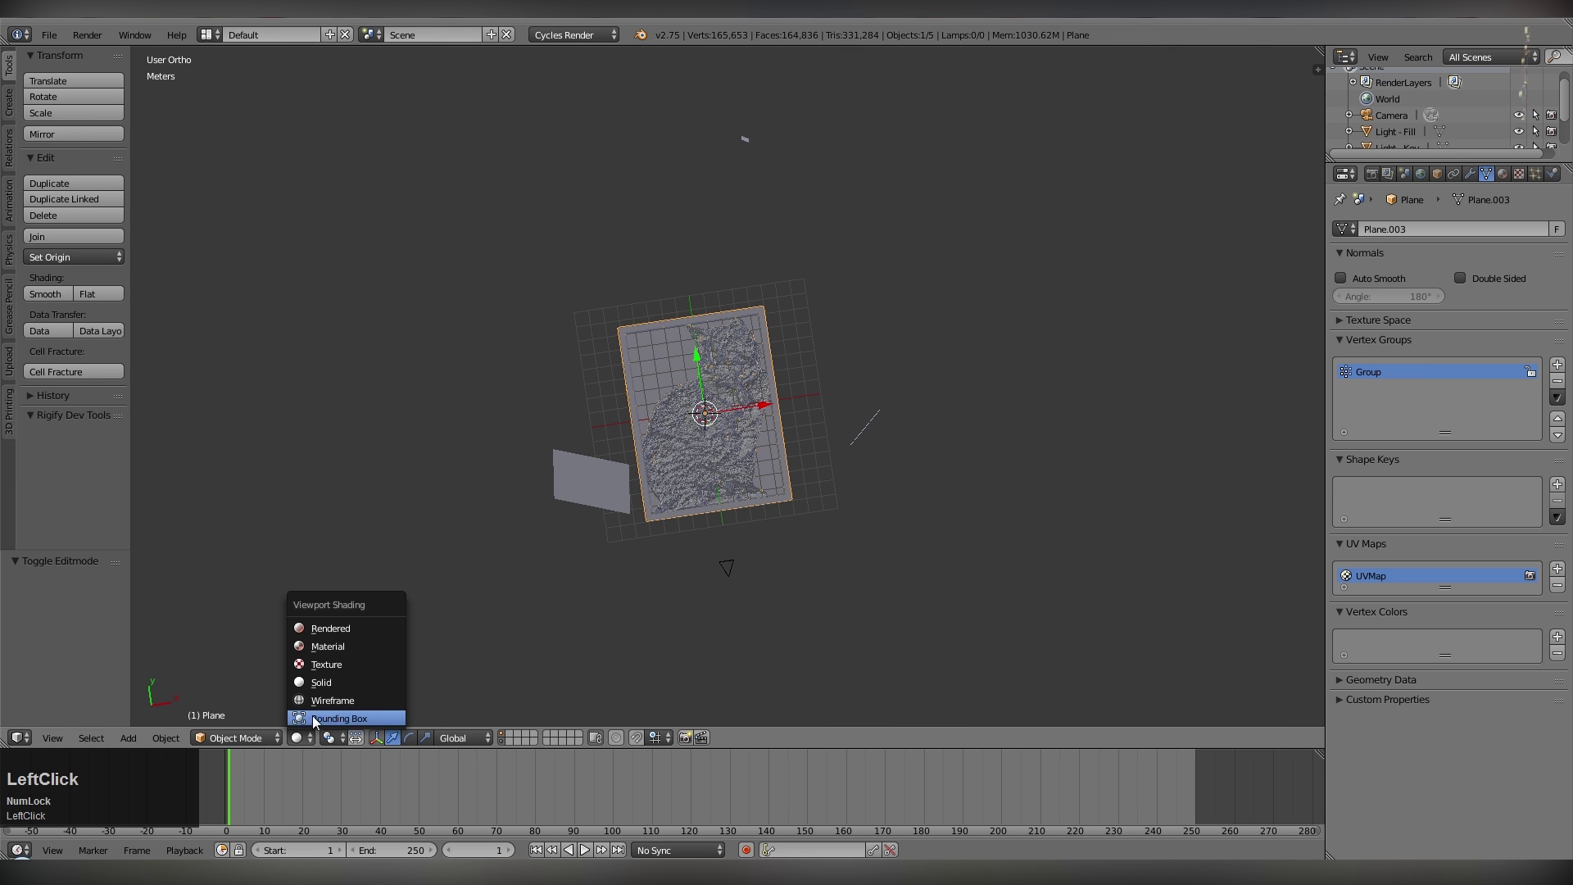
left_click(328, 627)
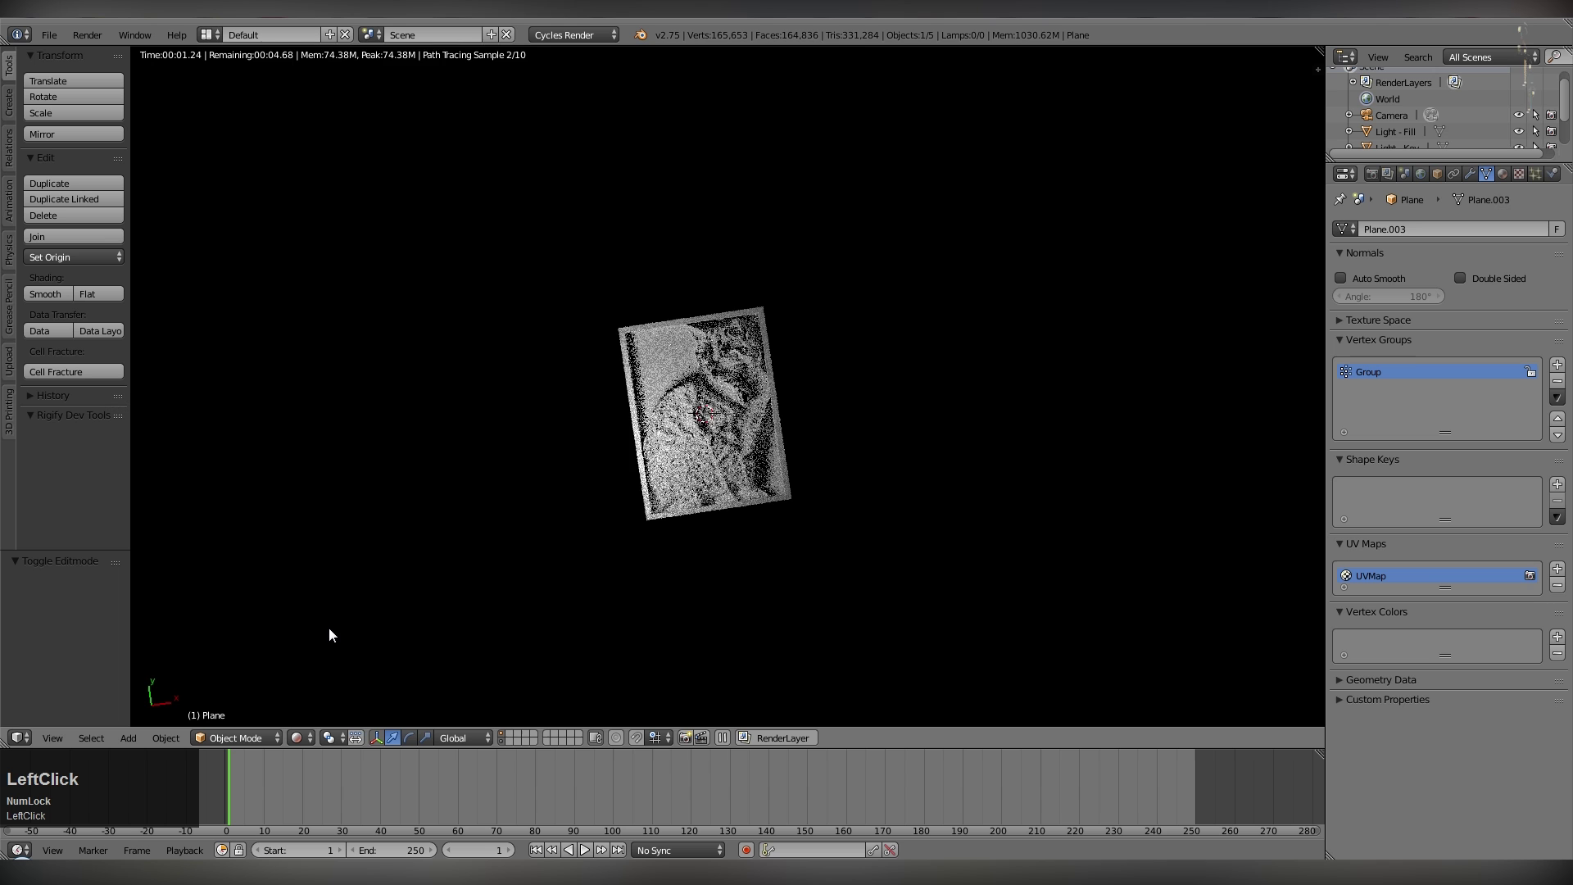
scroll(688, 582, "up", 3)
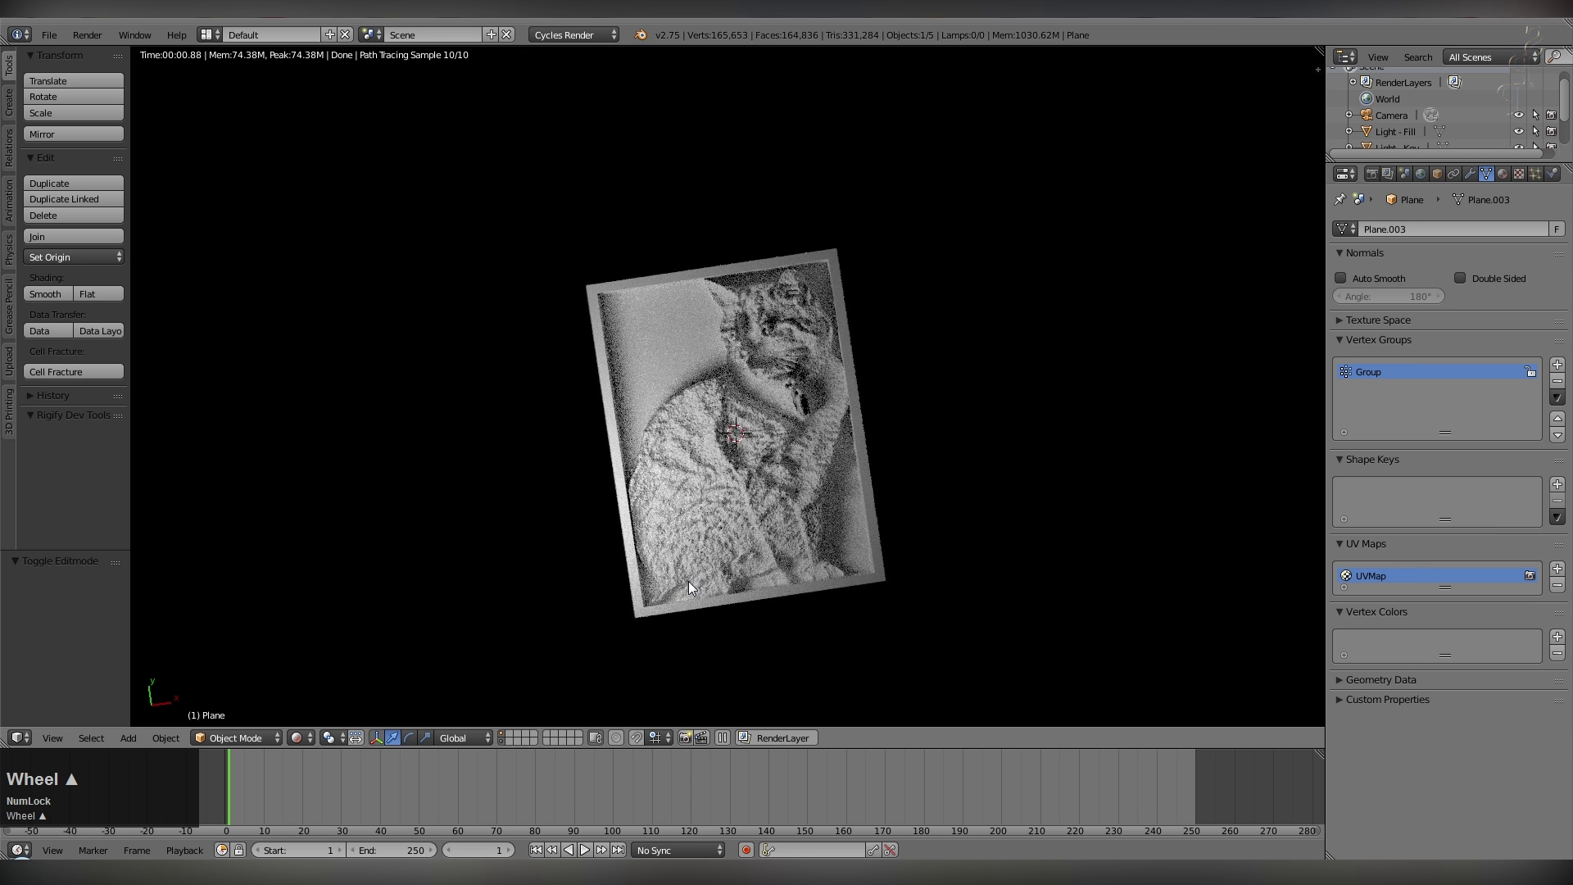
left_click(300, 737)
left_click(330, 683)
Add a Translucent BSDF node to the cat relief's material, placed below the Diffuse BSDF.
right_click(865, 572)
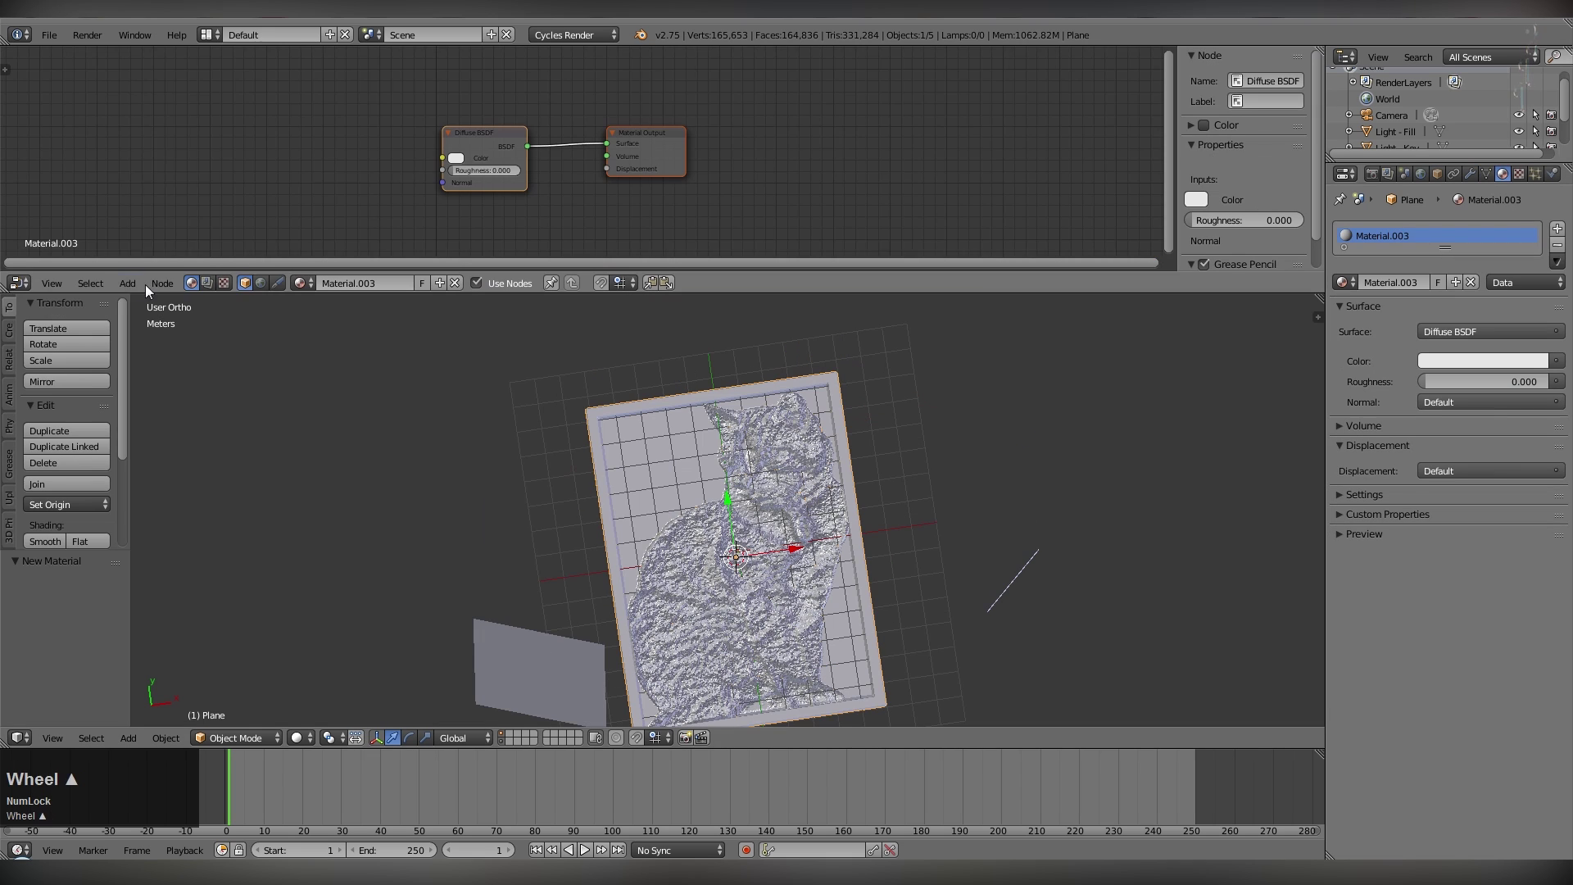
left_click(128, 282)
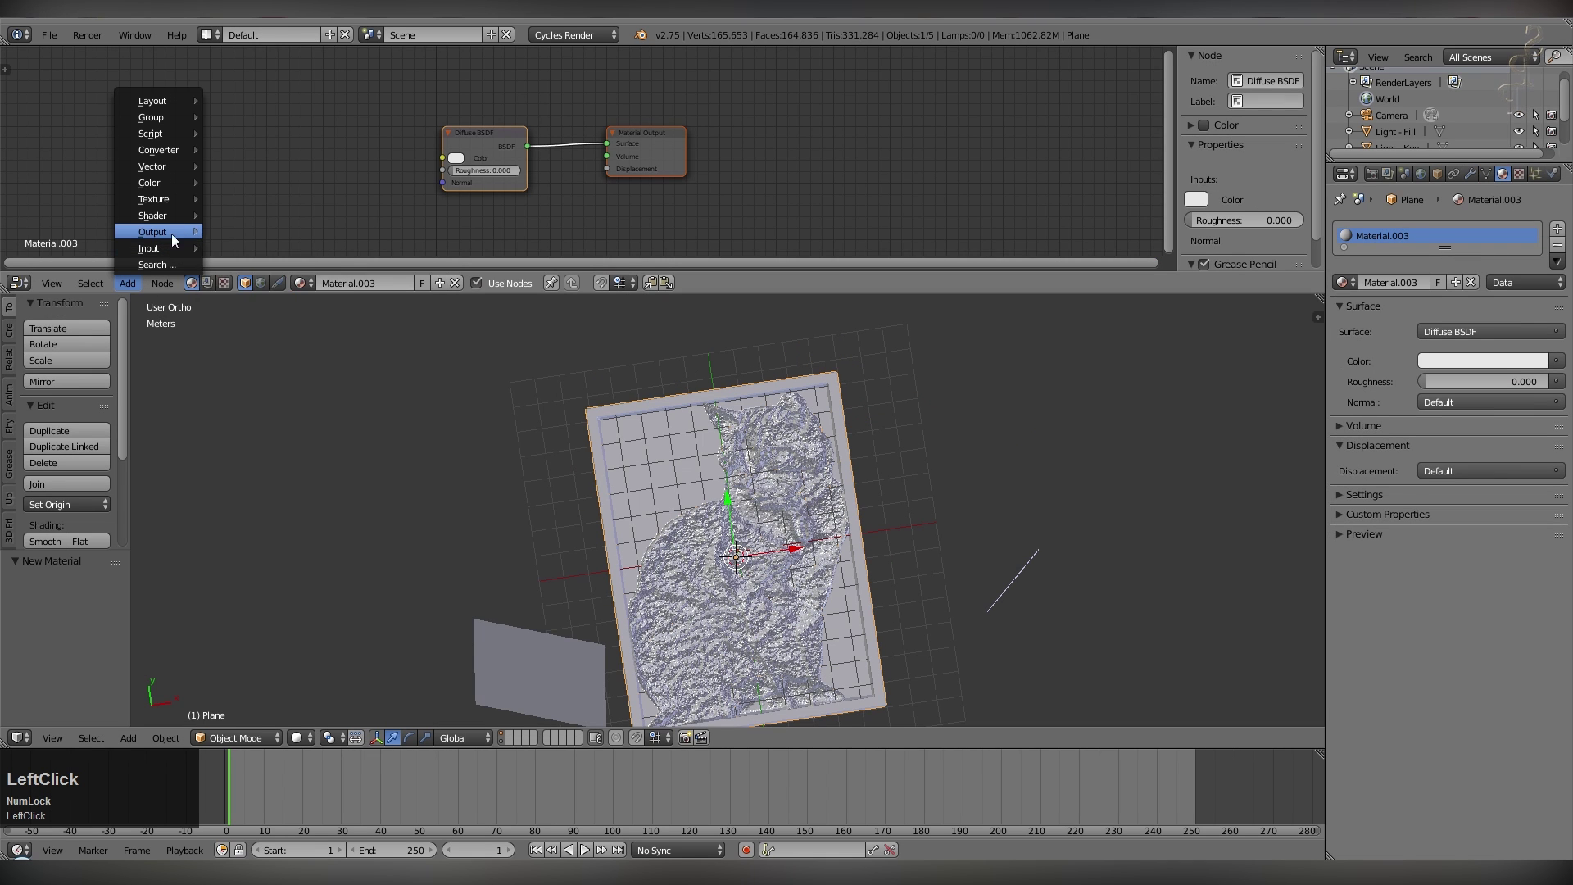
mouse_move(164, 216)
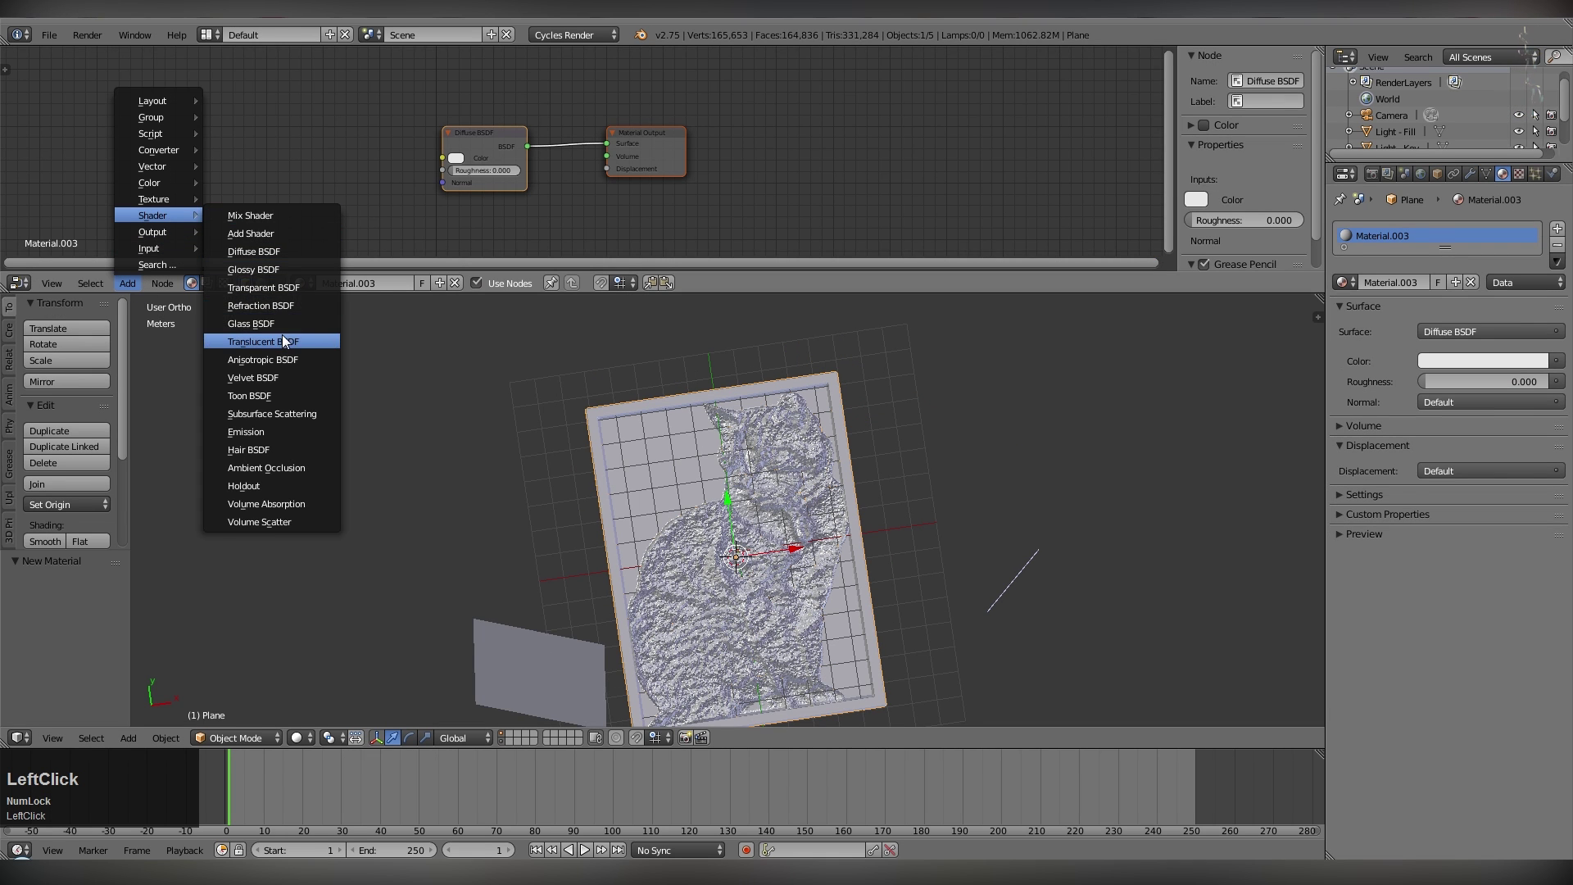
left_click(271, 342)
left_click(297, 120)
left_click_drag(512, 134, 456, 87)
left_click_drag(340, 129, 429, 157)
left_click(405, 175)
left_click(127, 283)
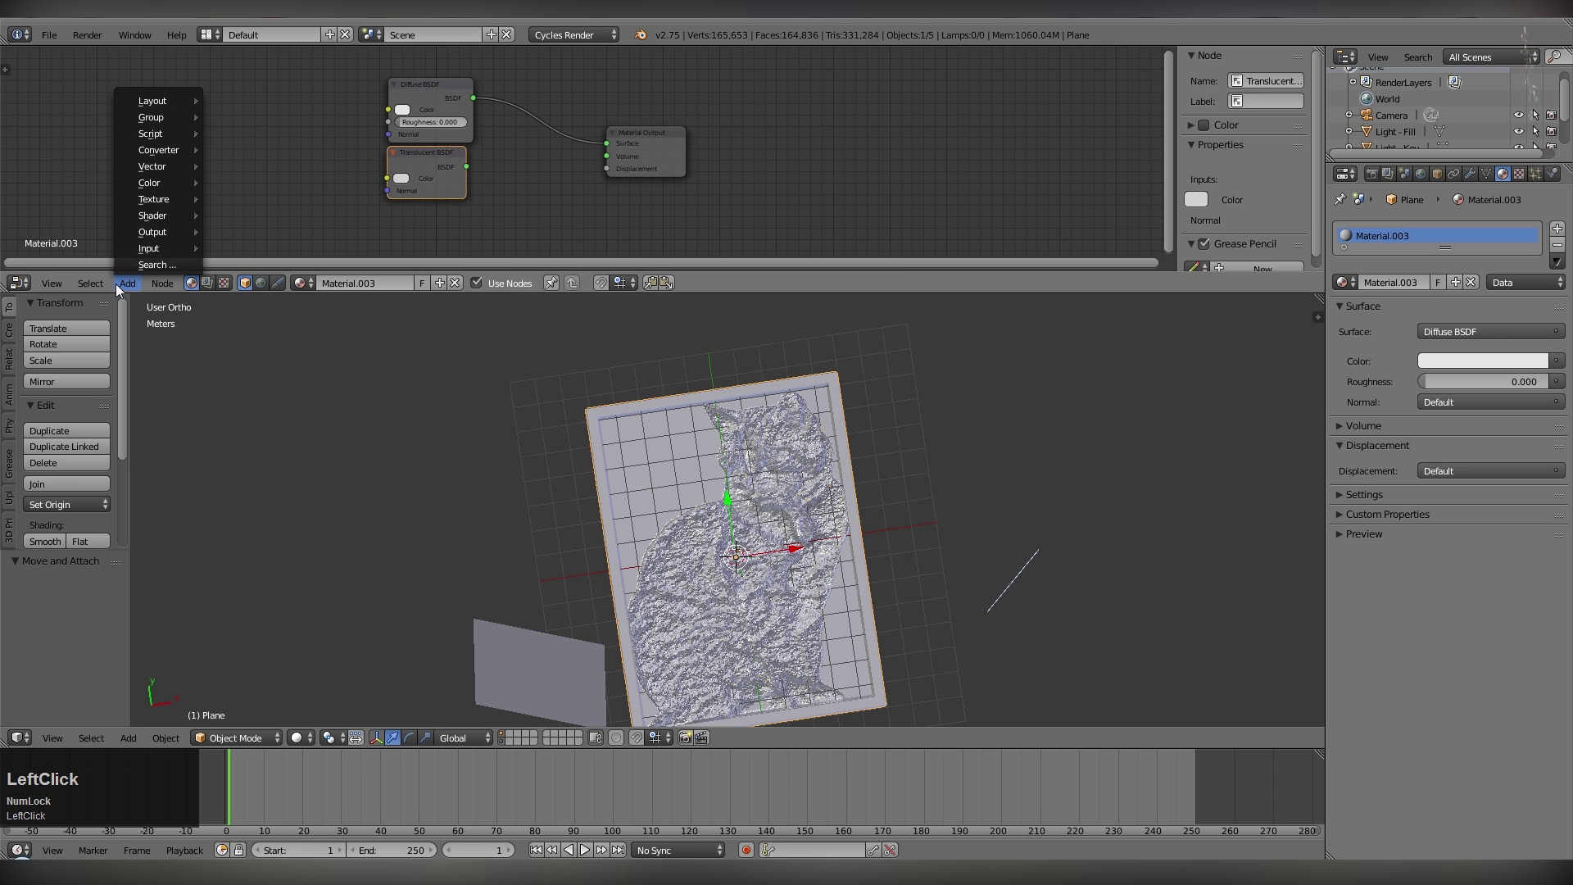
mouse_move(154, 220)
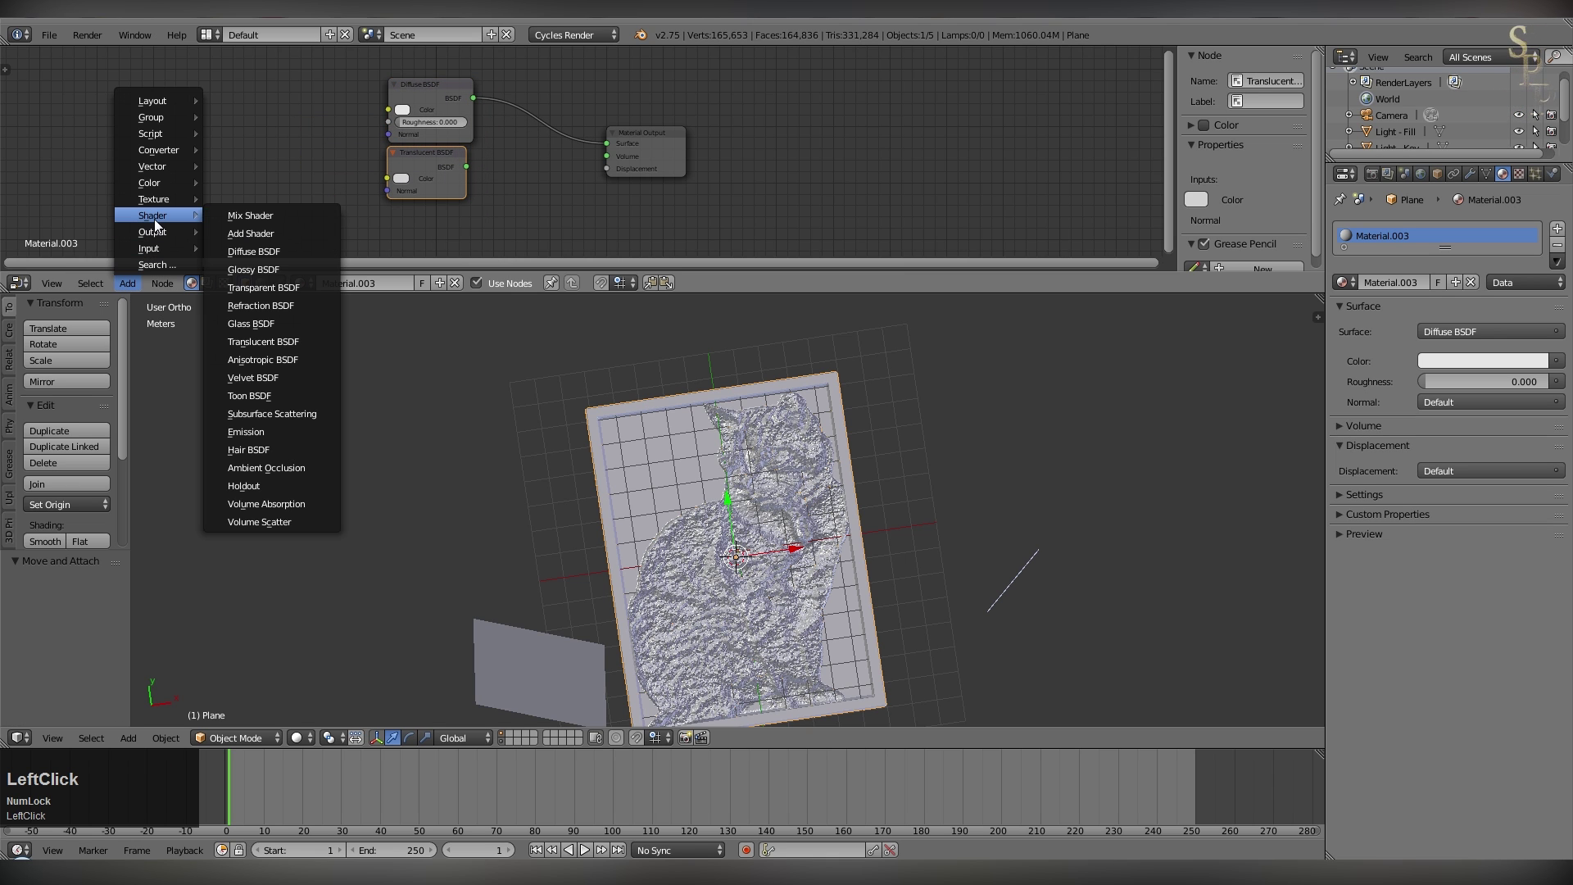
Insert an Add Shader node combining the Diffuse and Translucent BSDFs.
left_click(255, 233)
left_click(549, 136)
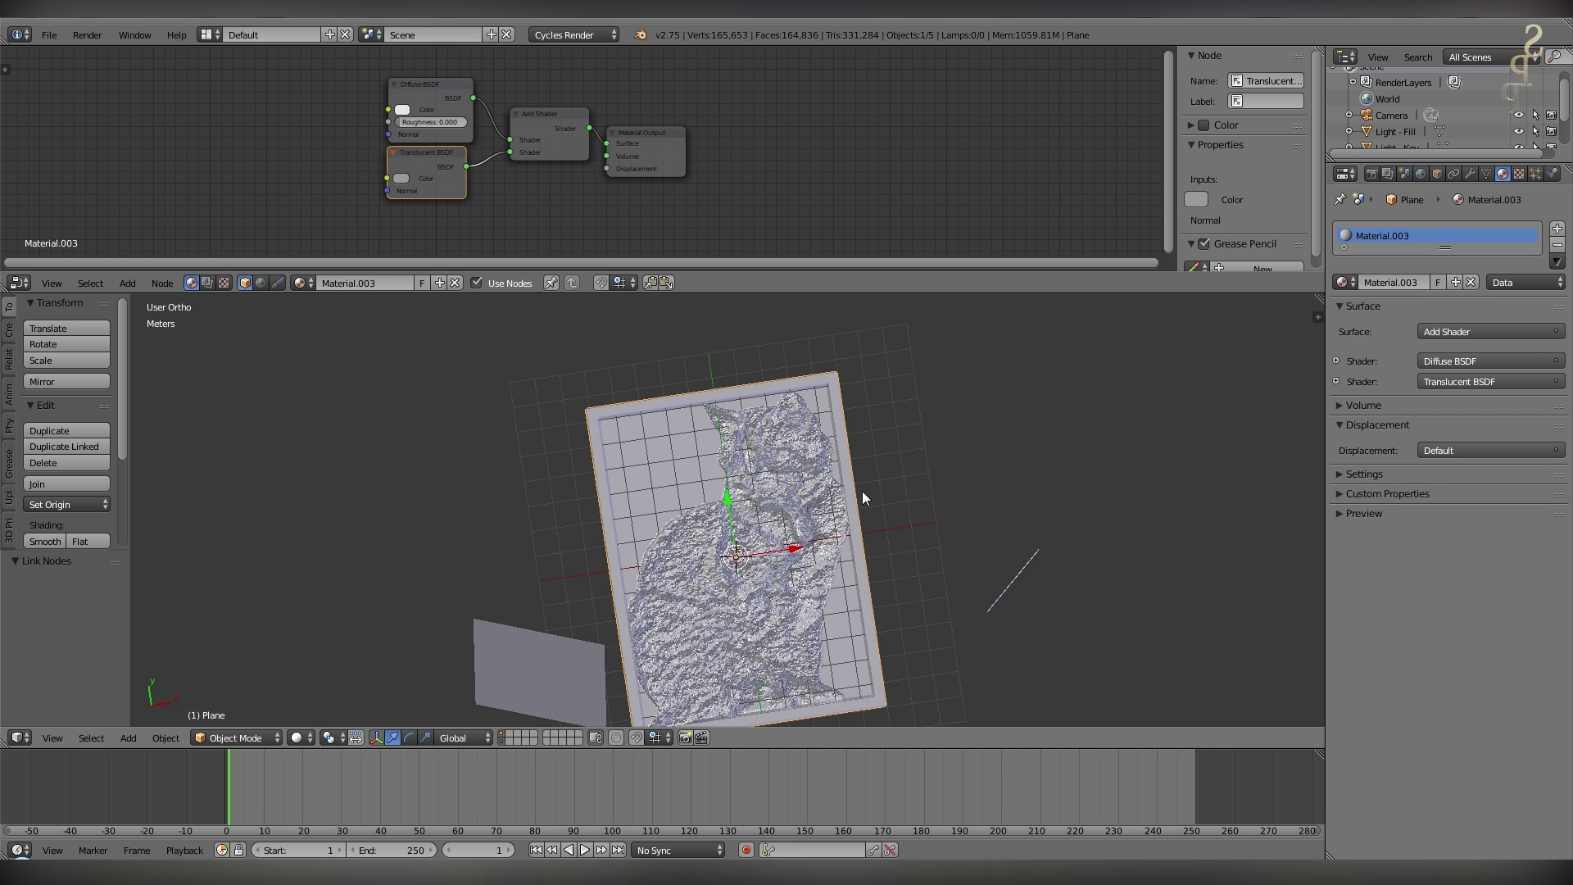
middle_click_drag(865, 492, 830, 534)
Rotate the cat plate about the X axis and brighten the translucent colour.
key("r")
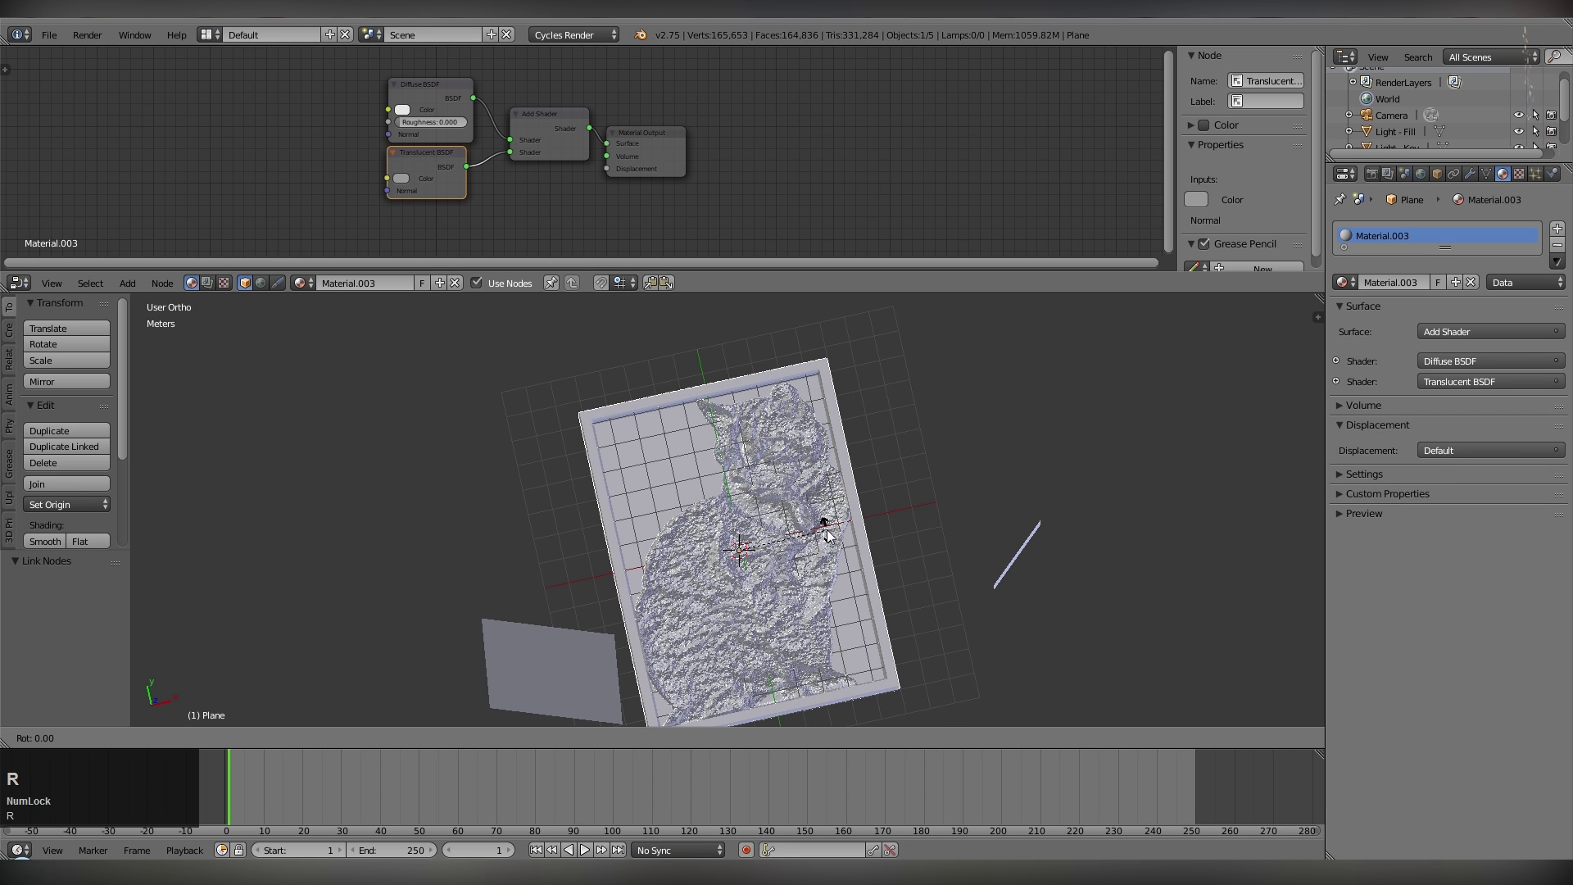
key("x")
left_click(572, 564)
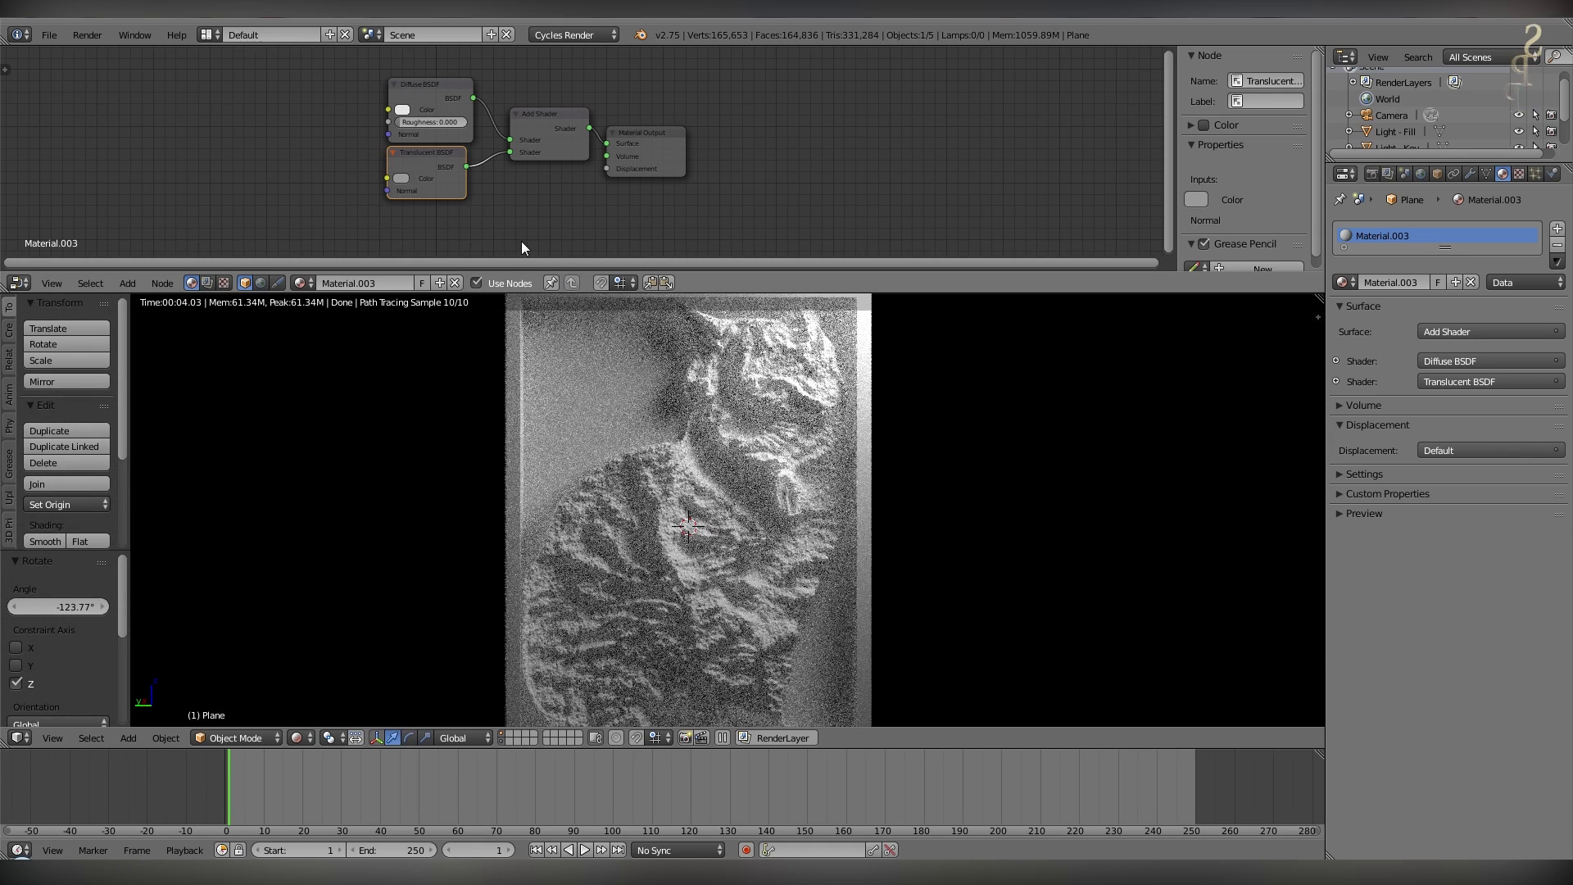
left_click(403, 179)
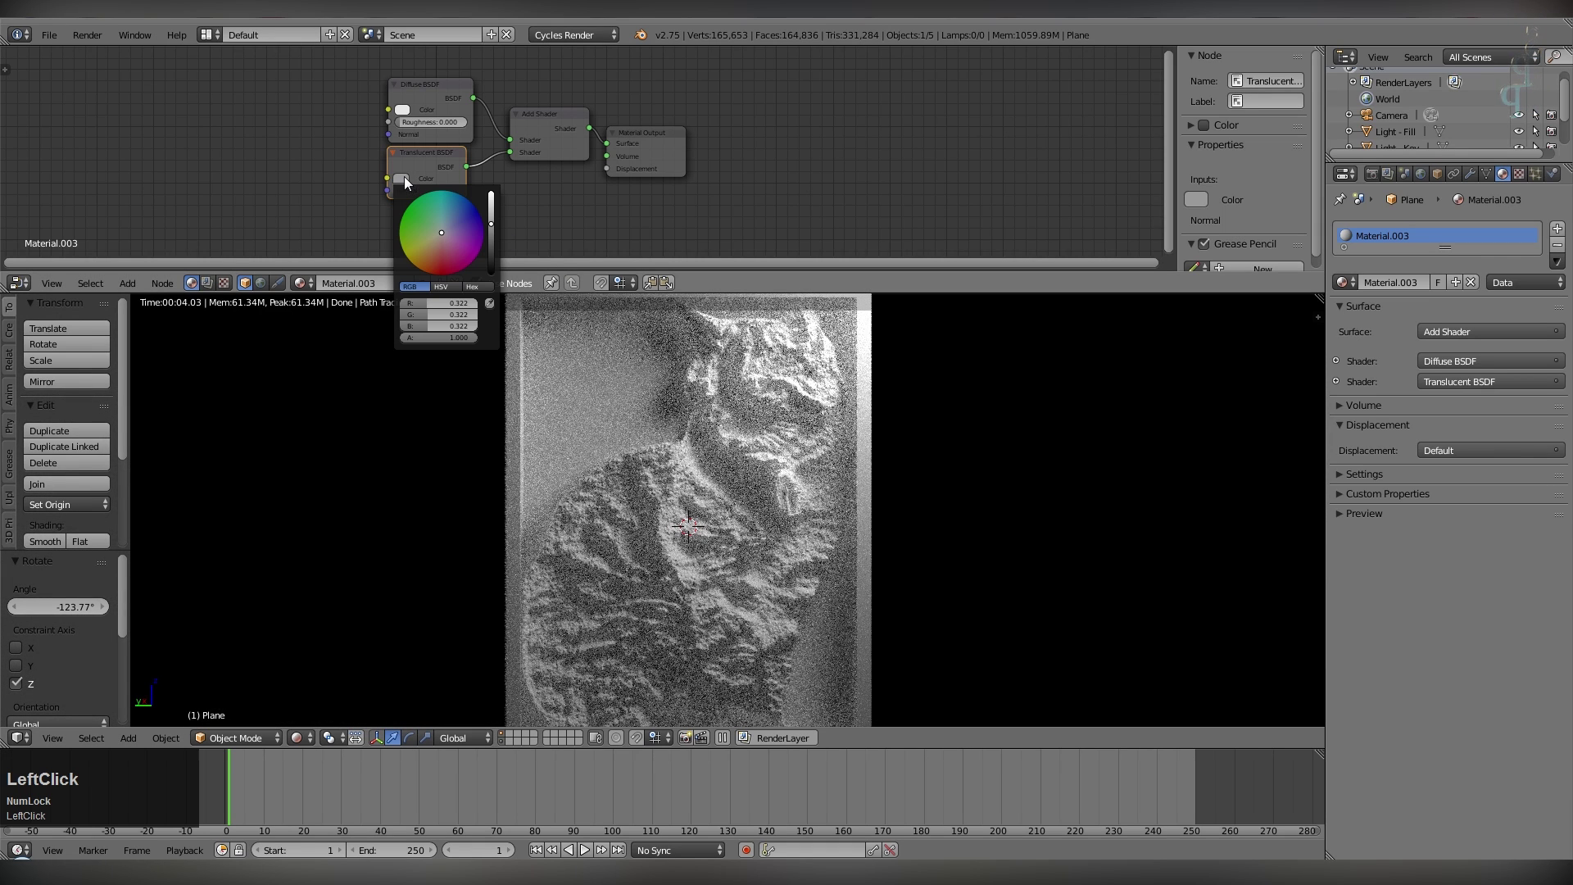
left_click(493, 198)
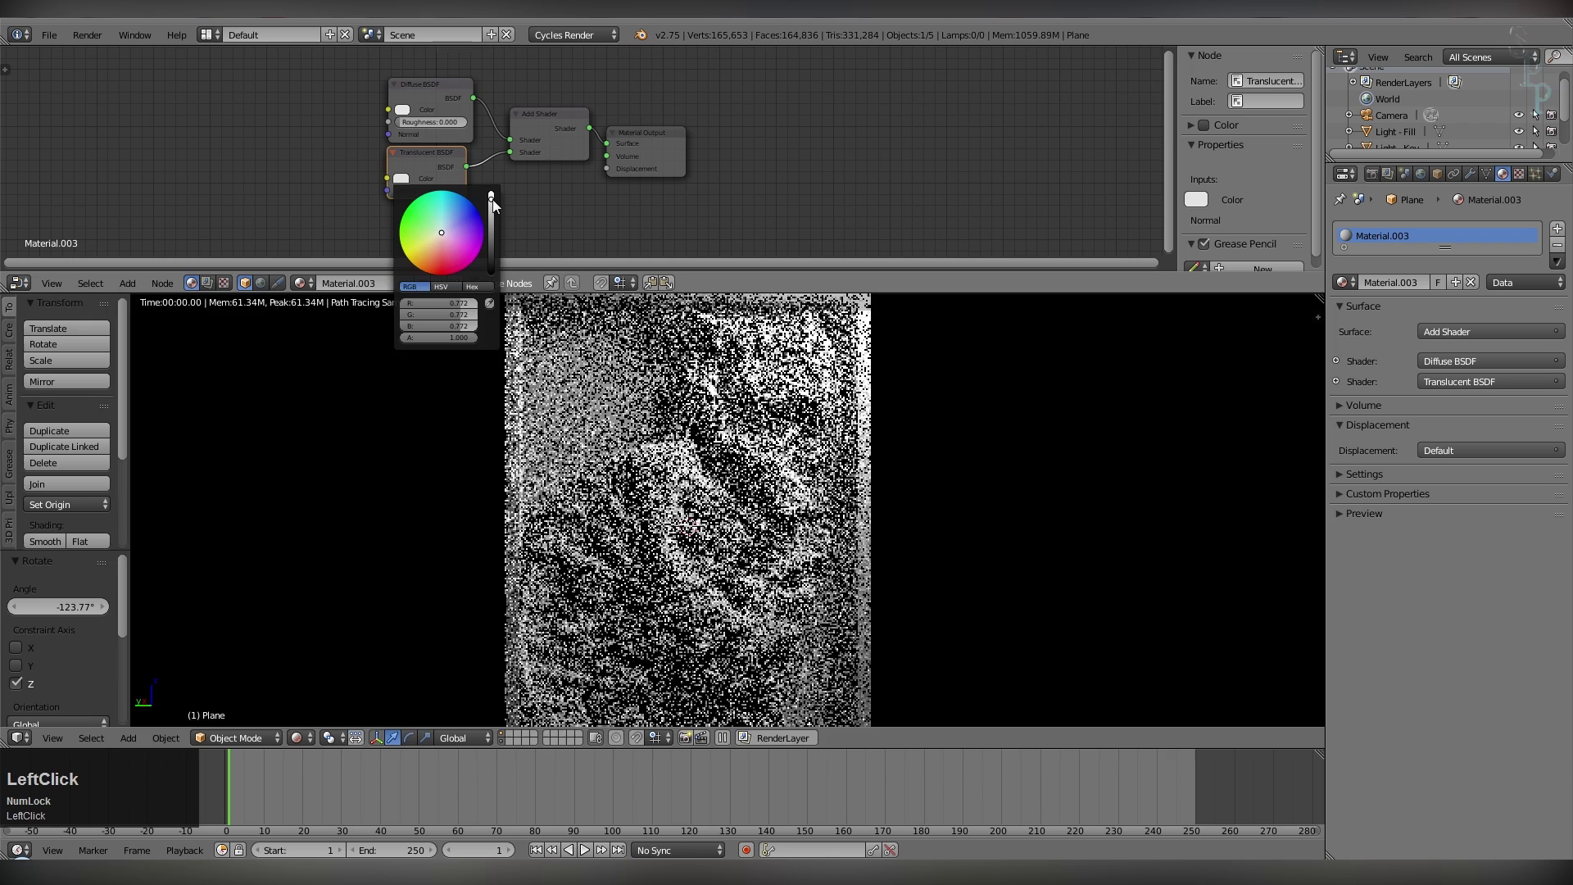
Adjust the light's strength, then rotate the fill light about Z and enlarge it.
right_click(746, 394)
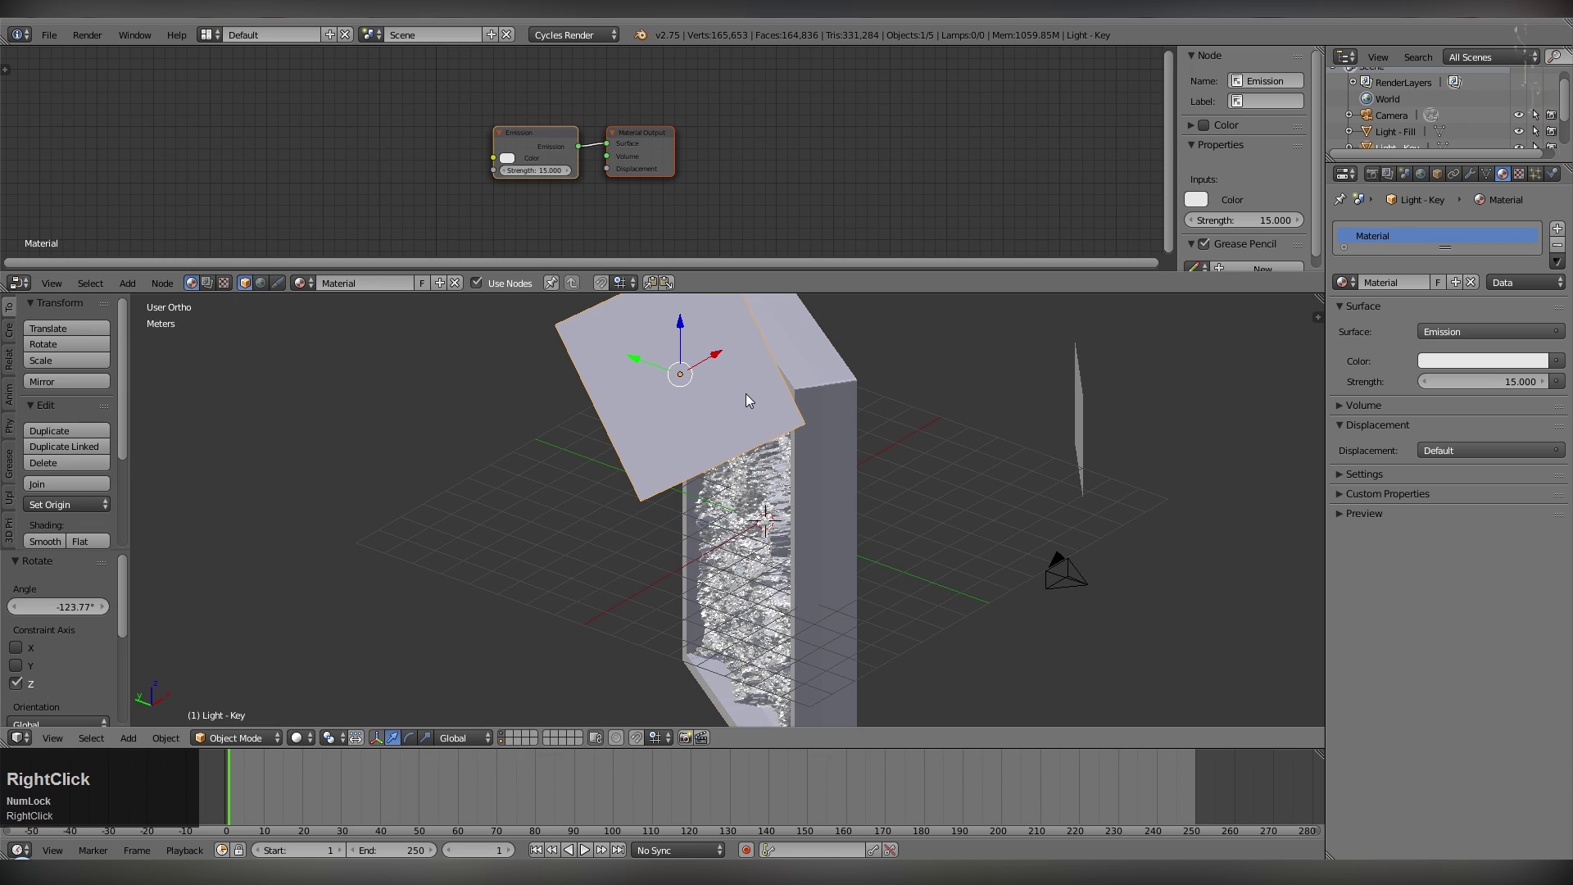
left_click(1506, 381)
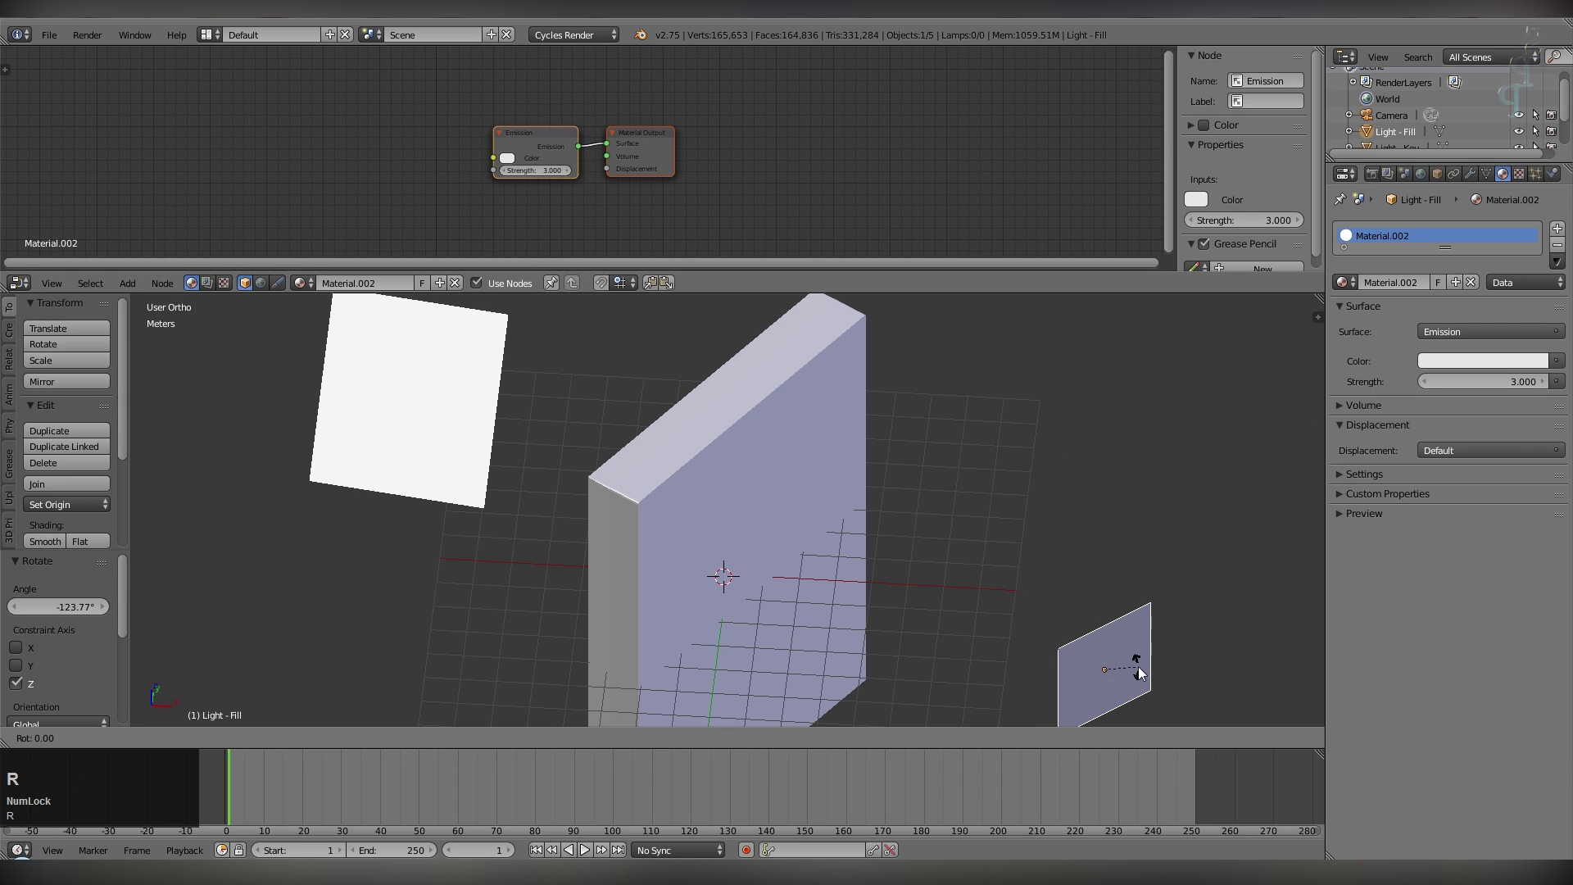
key("z")
left_click(1160, 647)
key("s")
left_click(1234, 690)
scroll(1039, 577, "down", 3)
middle_click_drag(1035, 575, 843, 594)
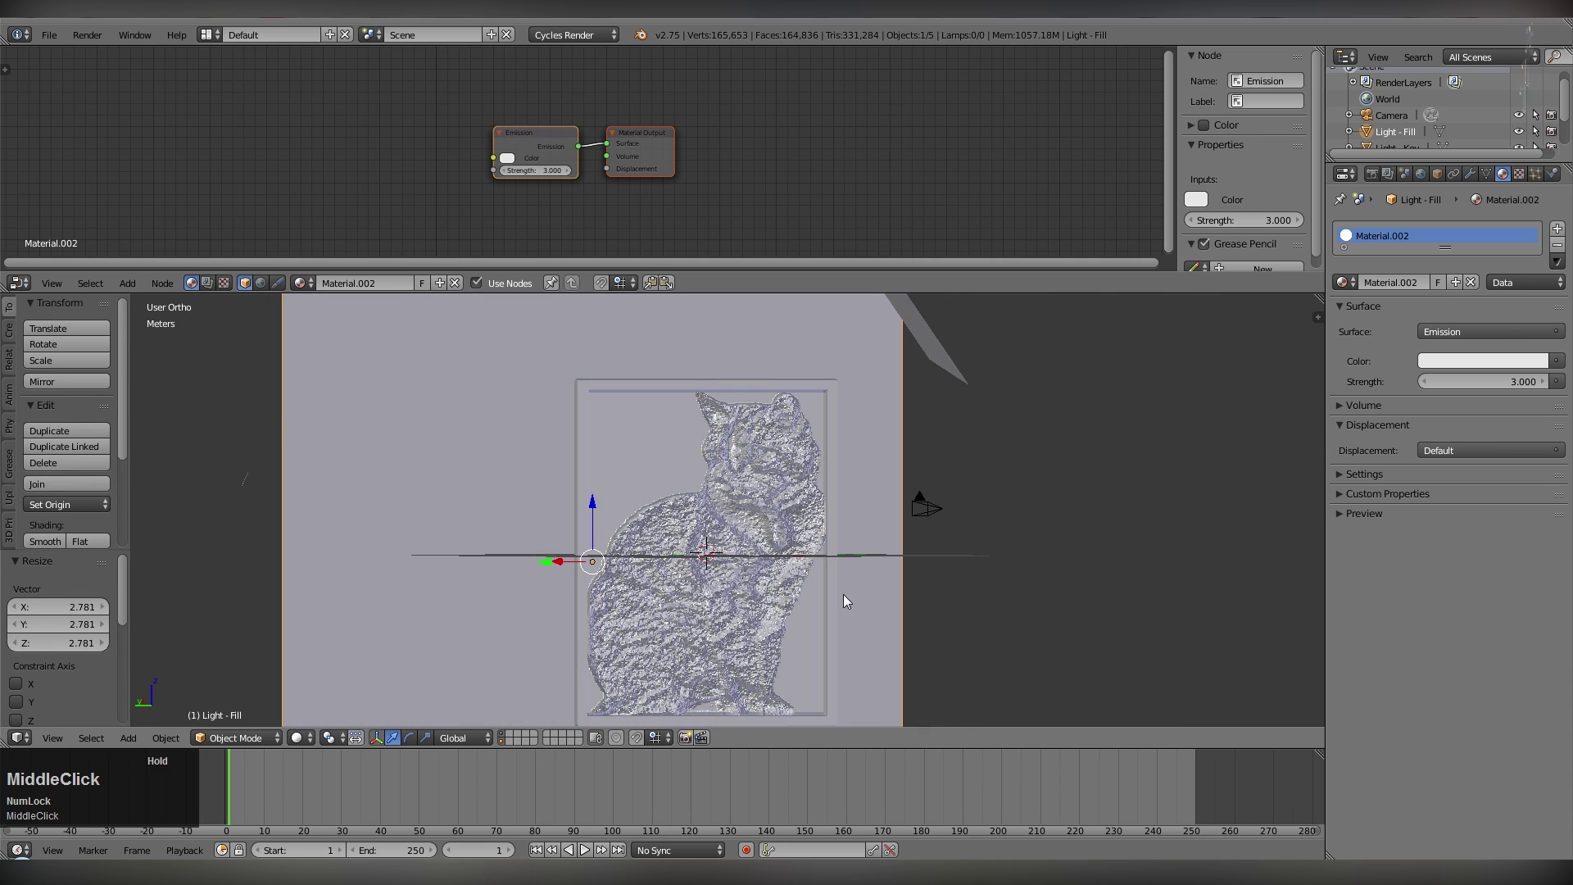
Switch to Rendered shading and sample a grey from the render as the Translucent colour.
left_click(311, 736)
left_click(332, 629)
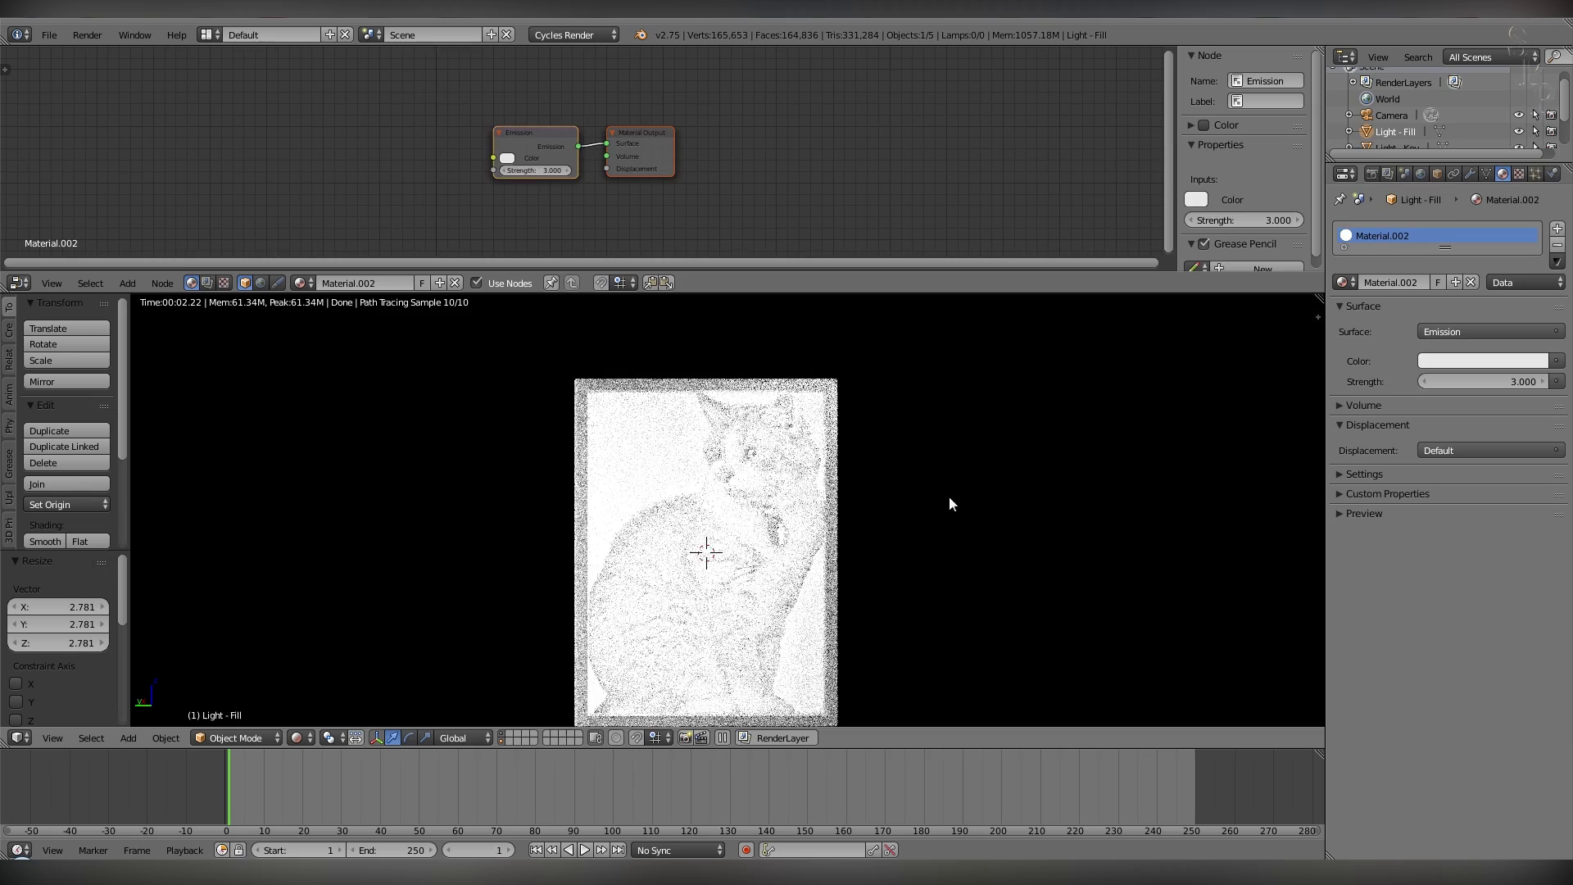
right_click(874, 402)
scroll(879, 409, "up", 1)
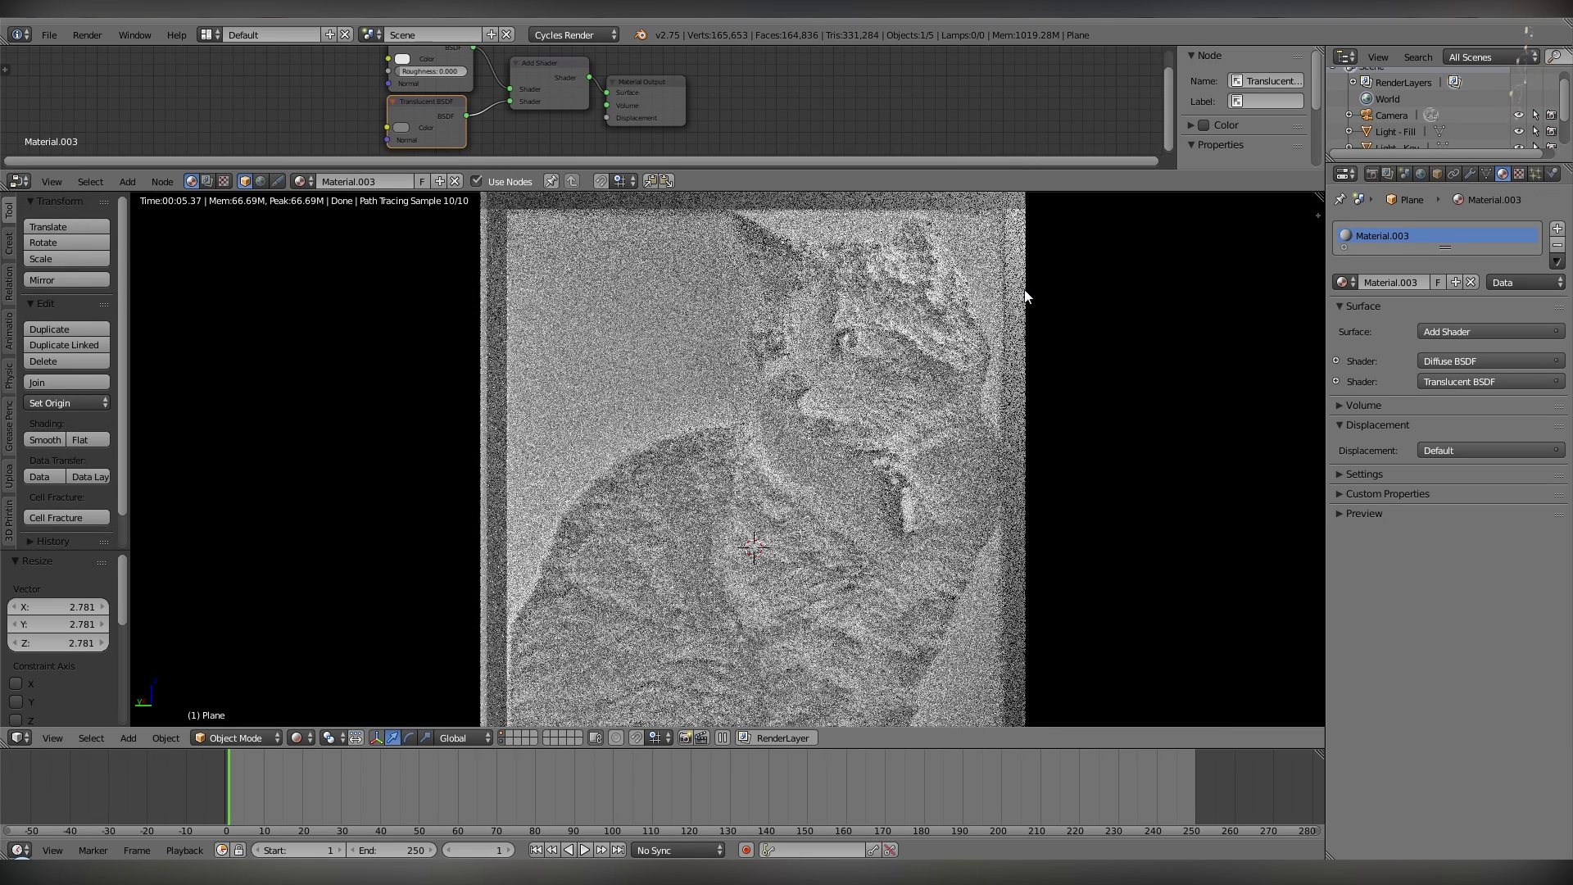
left_click(400, 127)
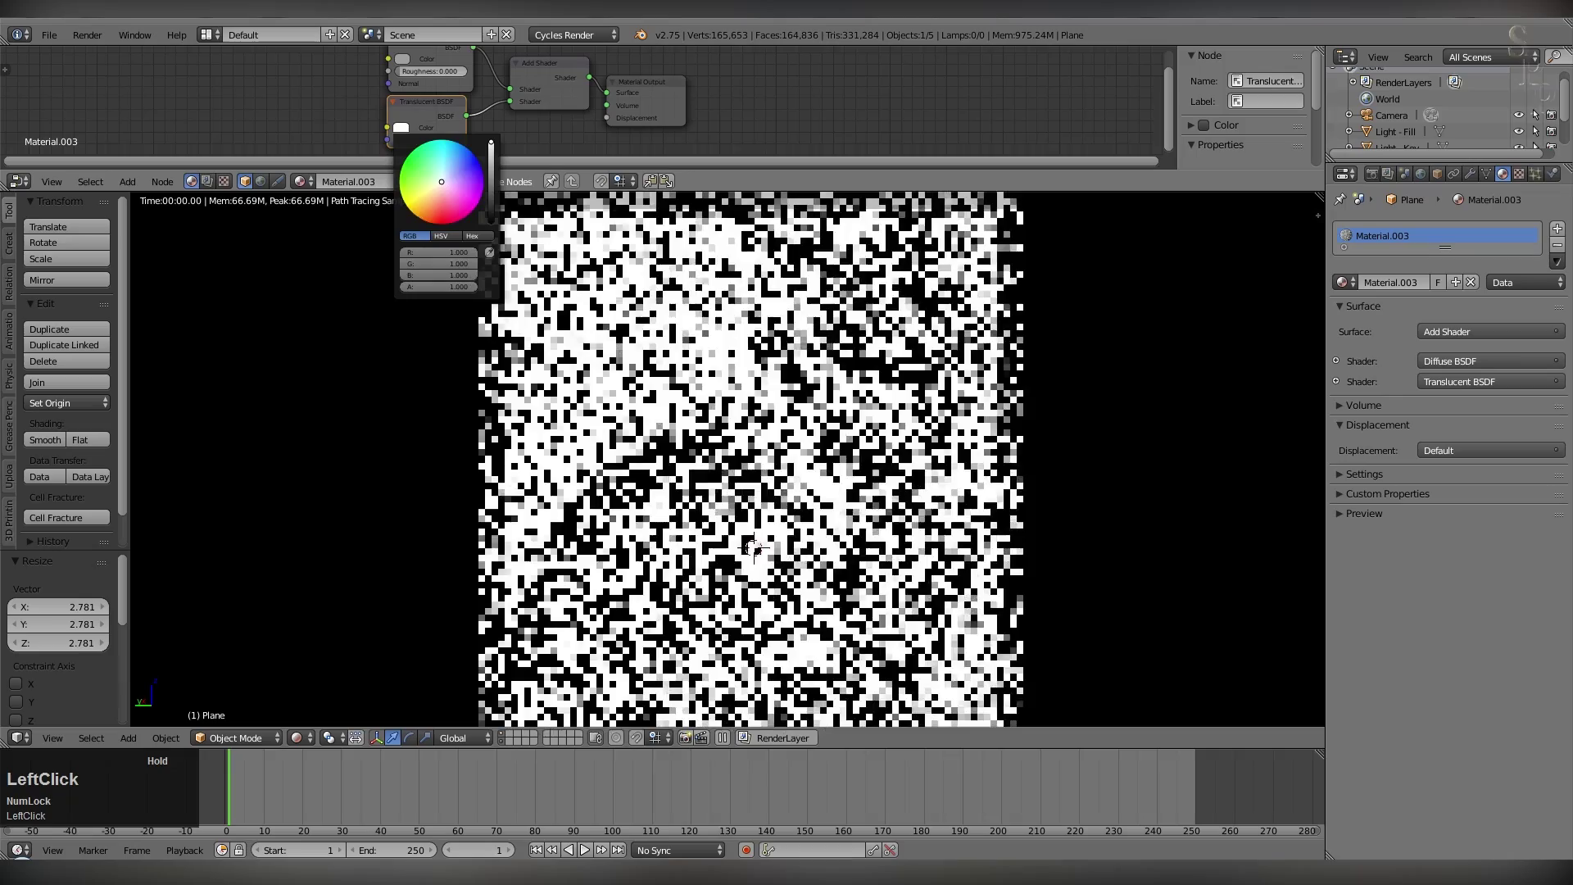
left_click(489, 253)
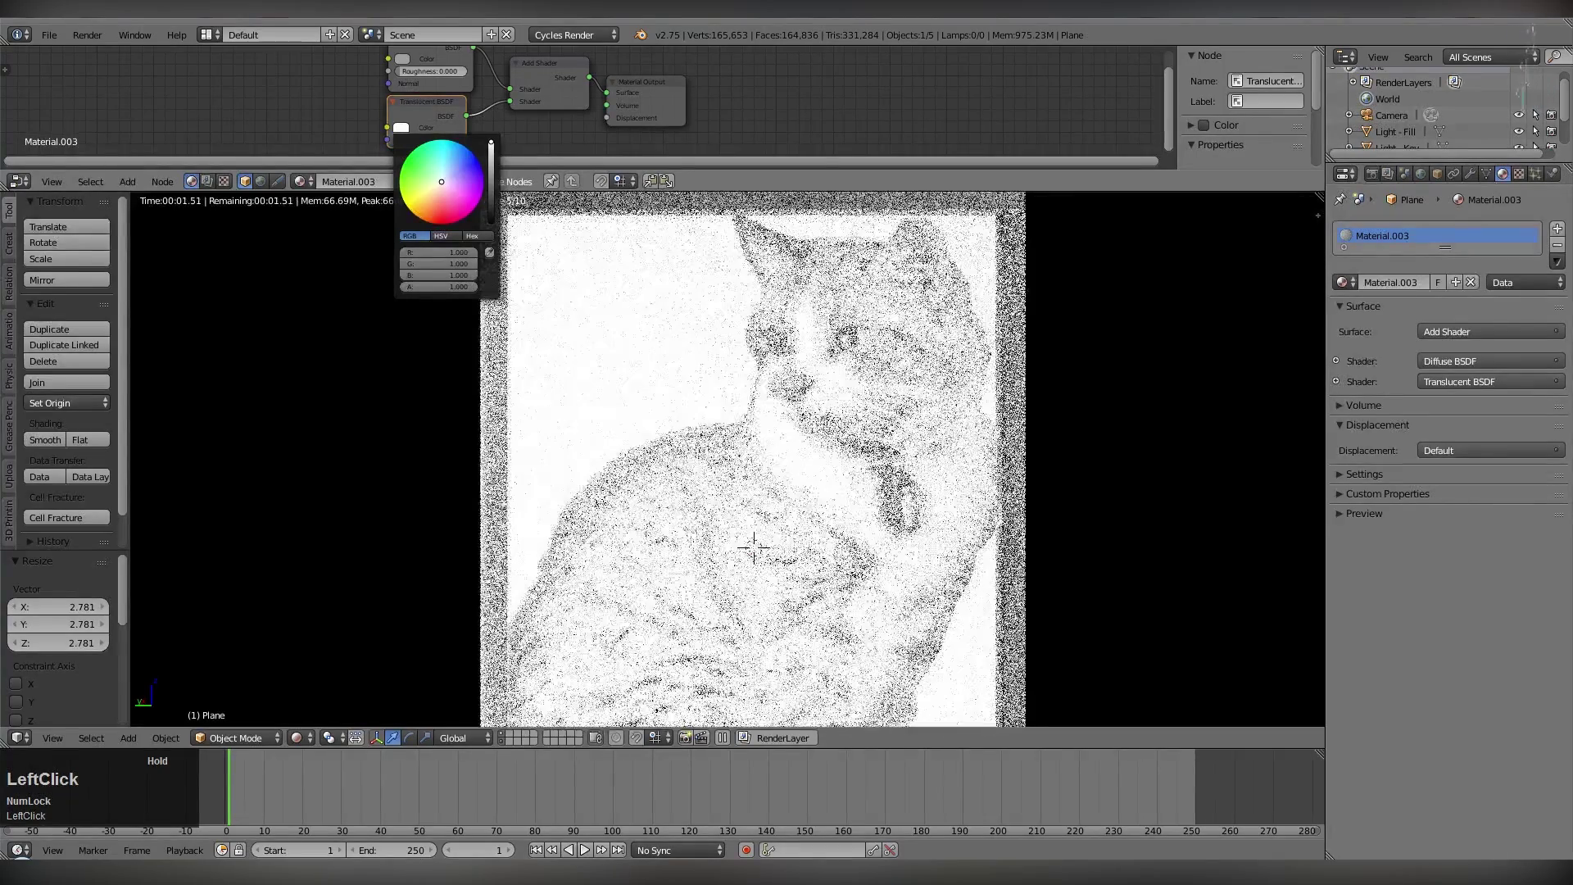
left_click(751, 547)
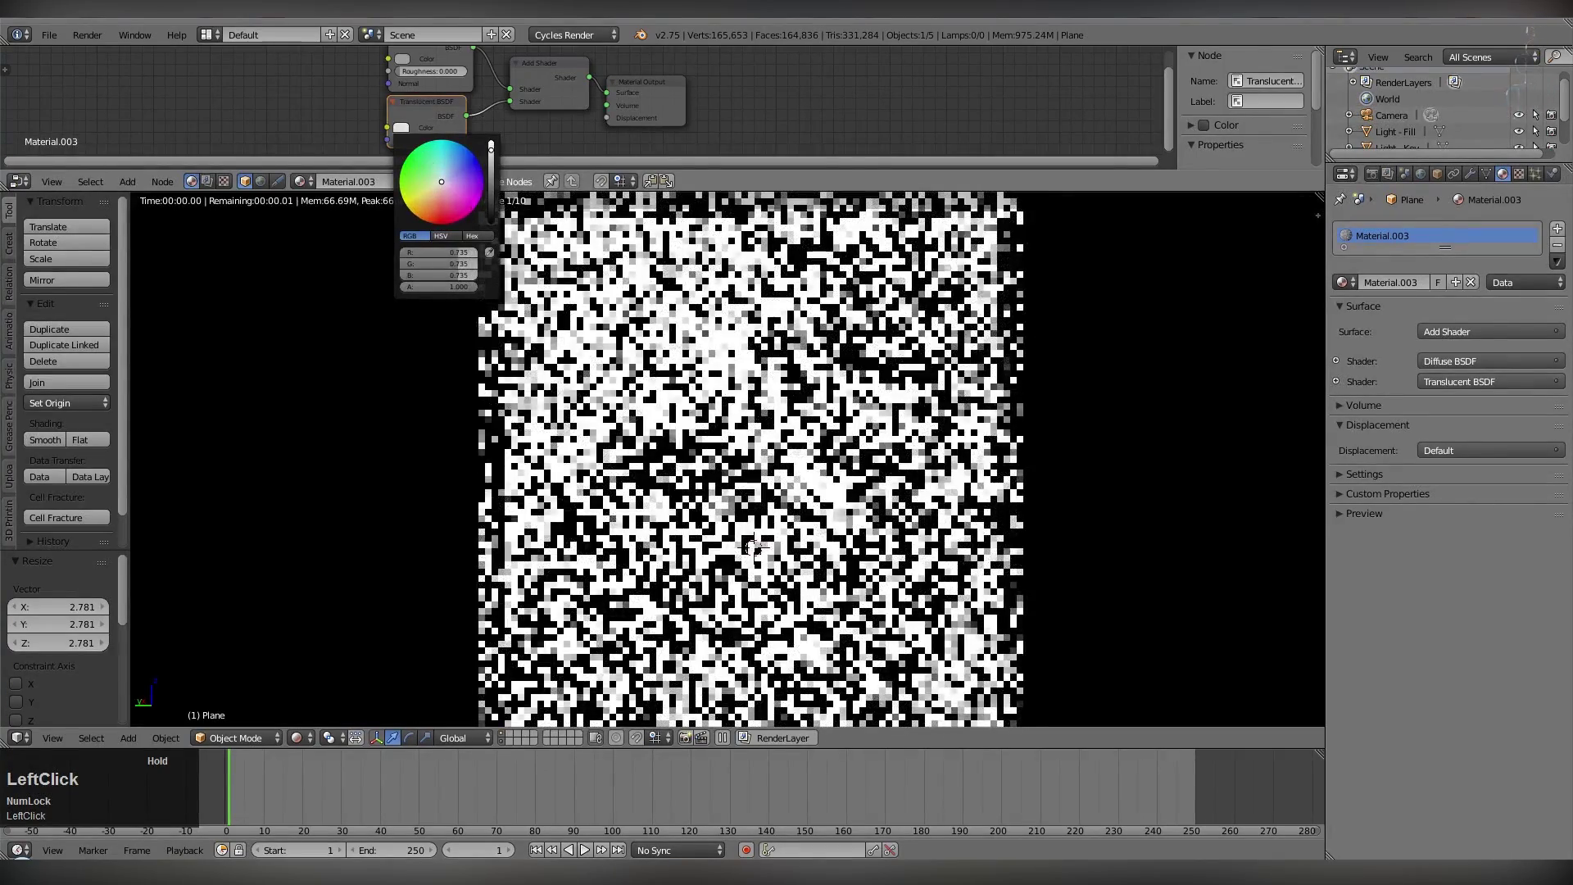
left_click_drag(752, 547, 865, 343)
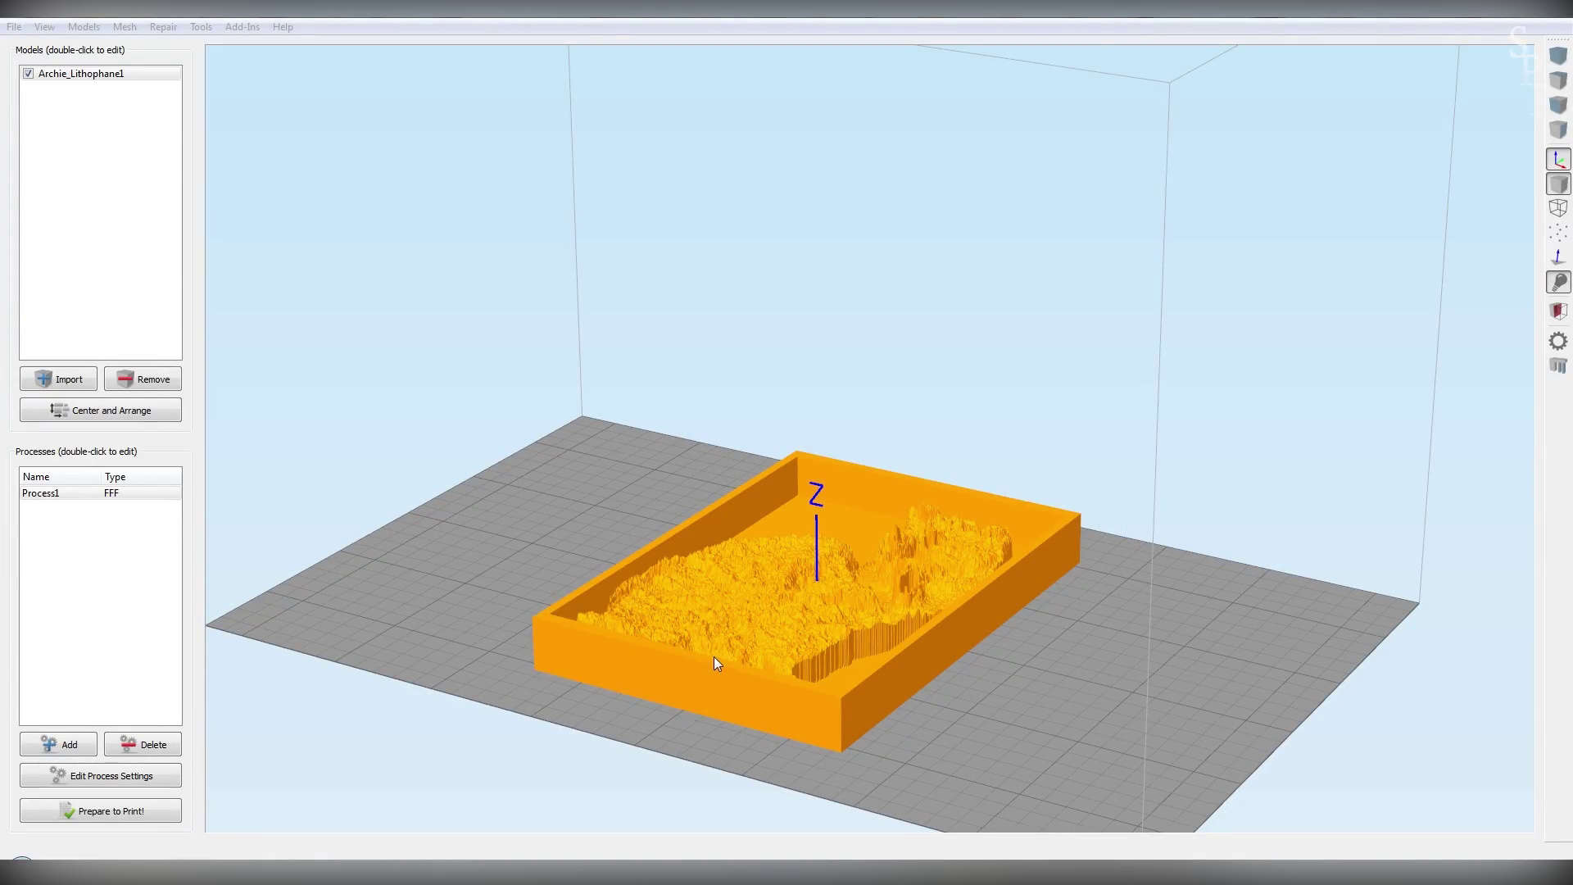
left_click_drag(727, 613, 935, 627)
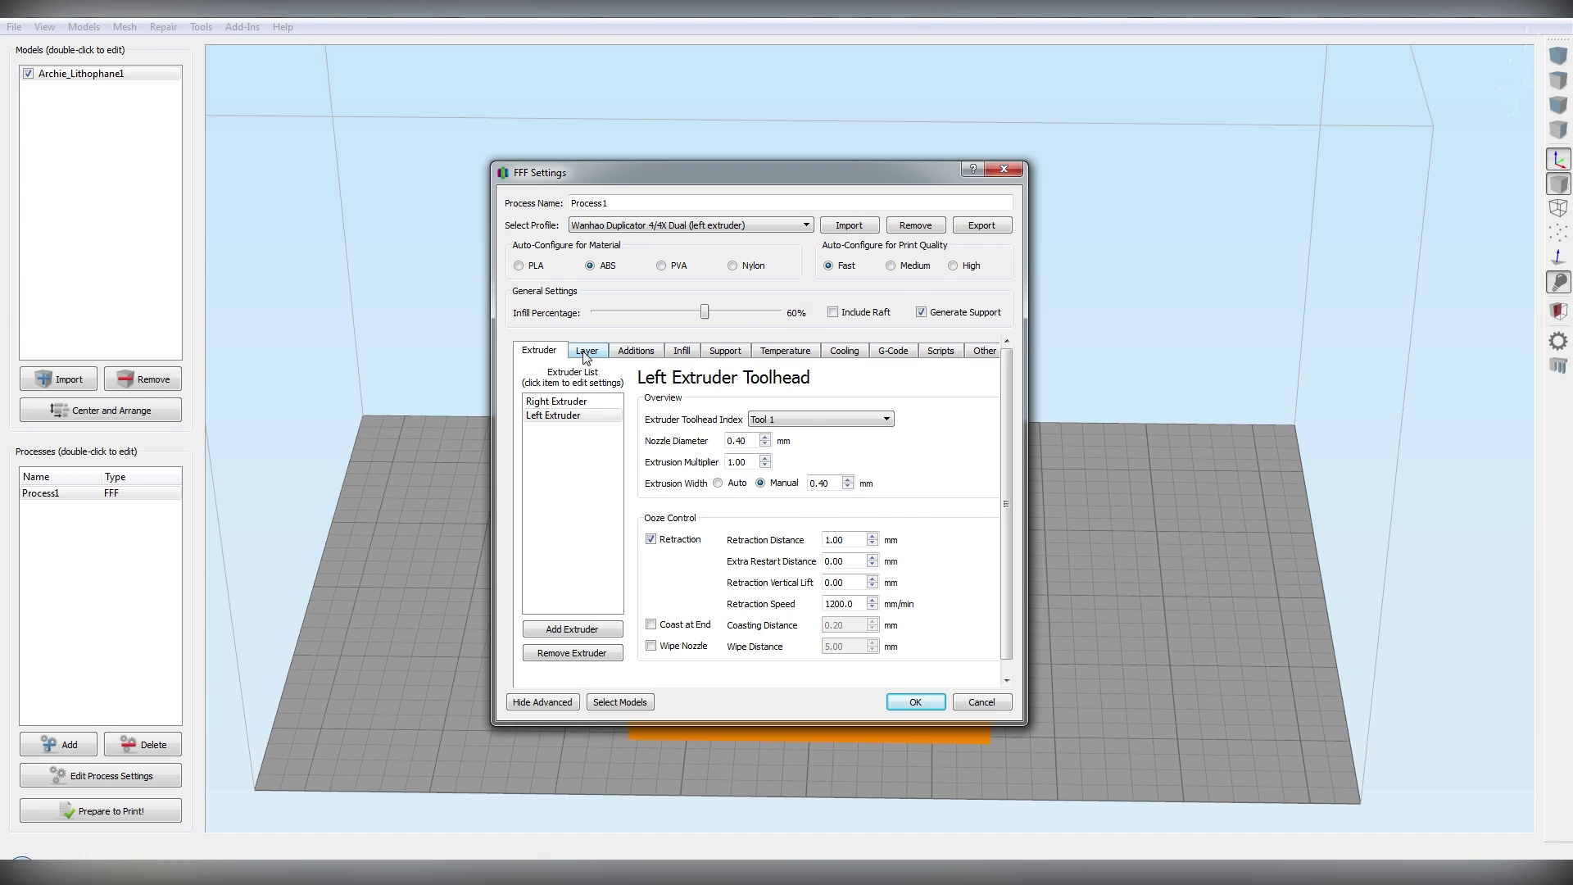
left_click(587, 351)
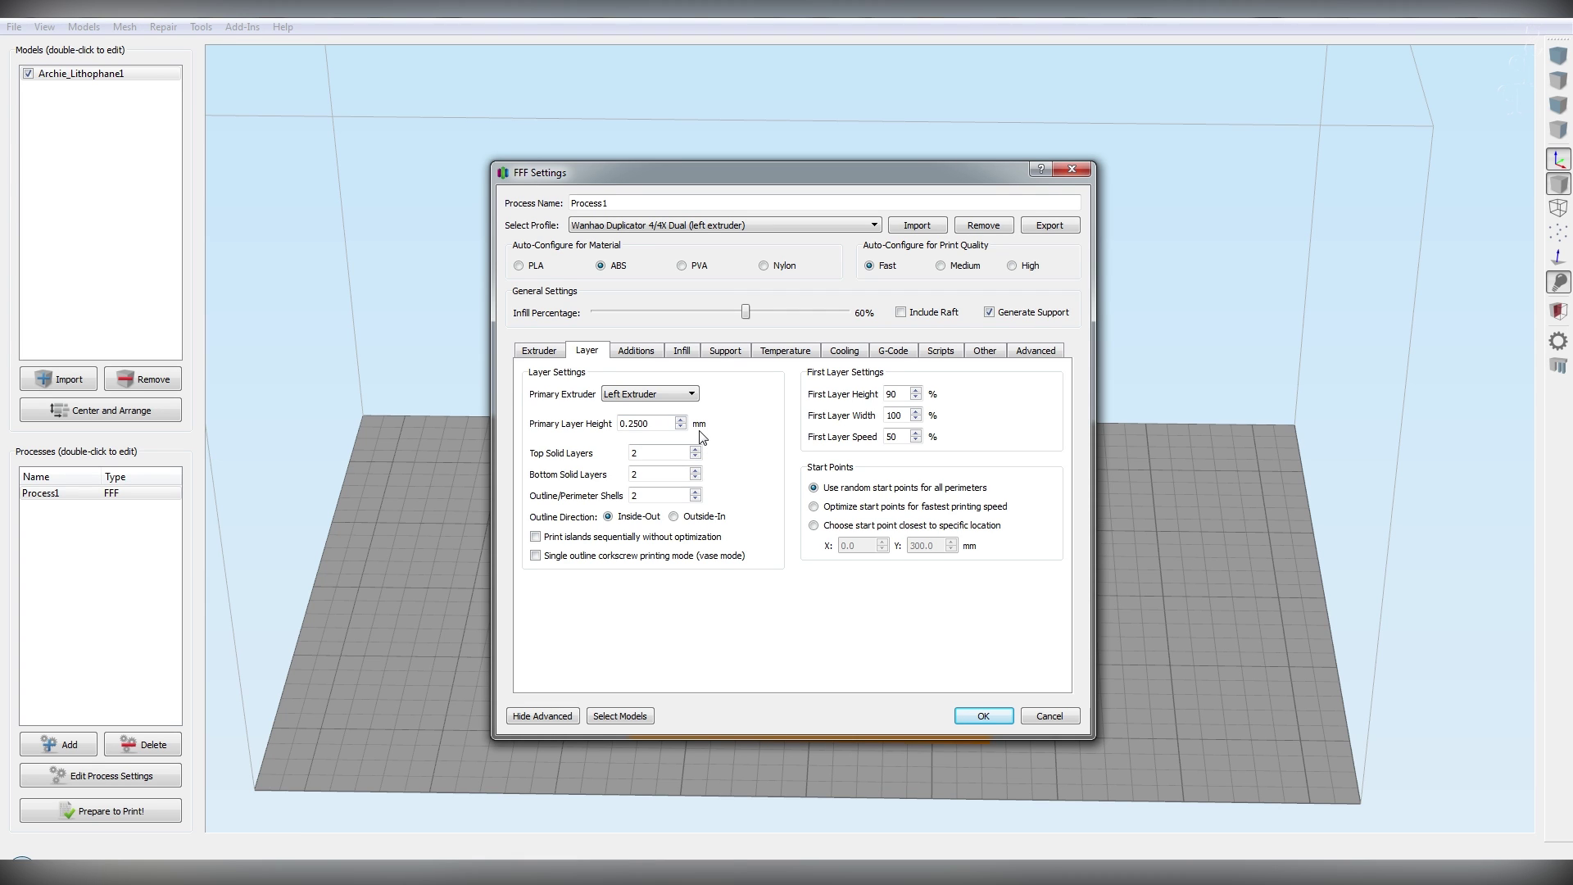
left_click(785, 350)
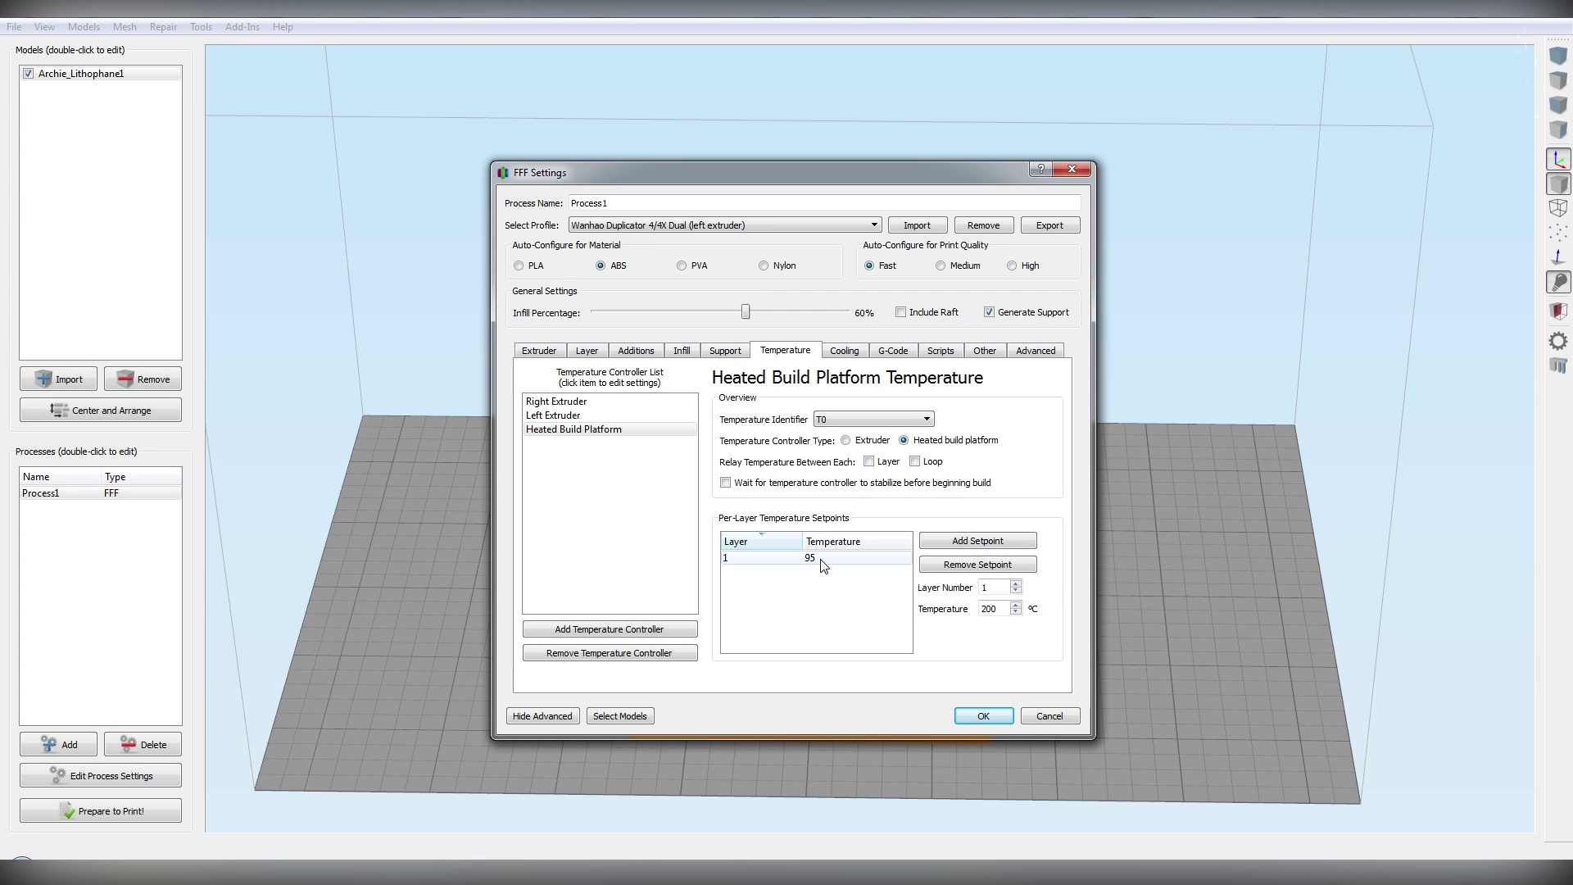
left_click(569, 418)
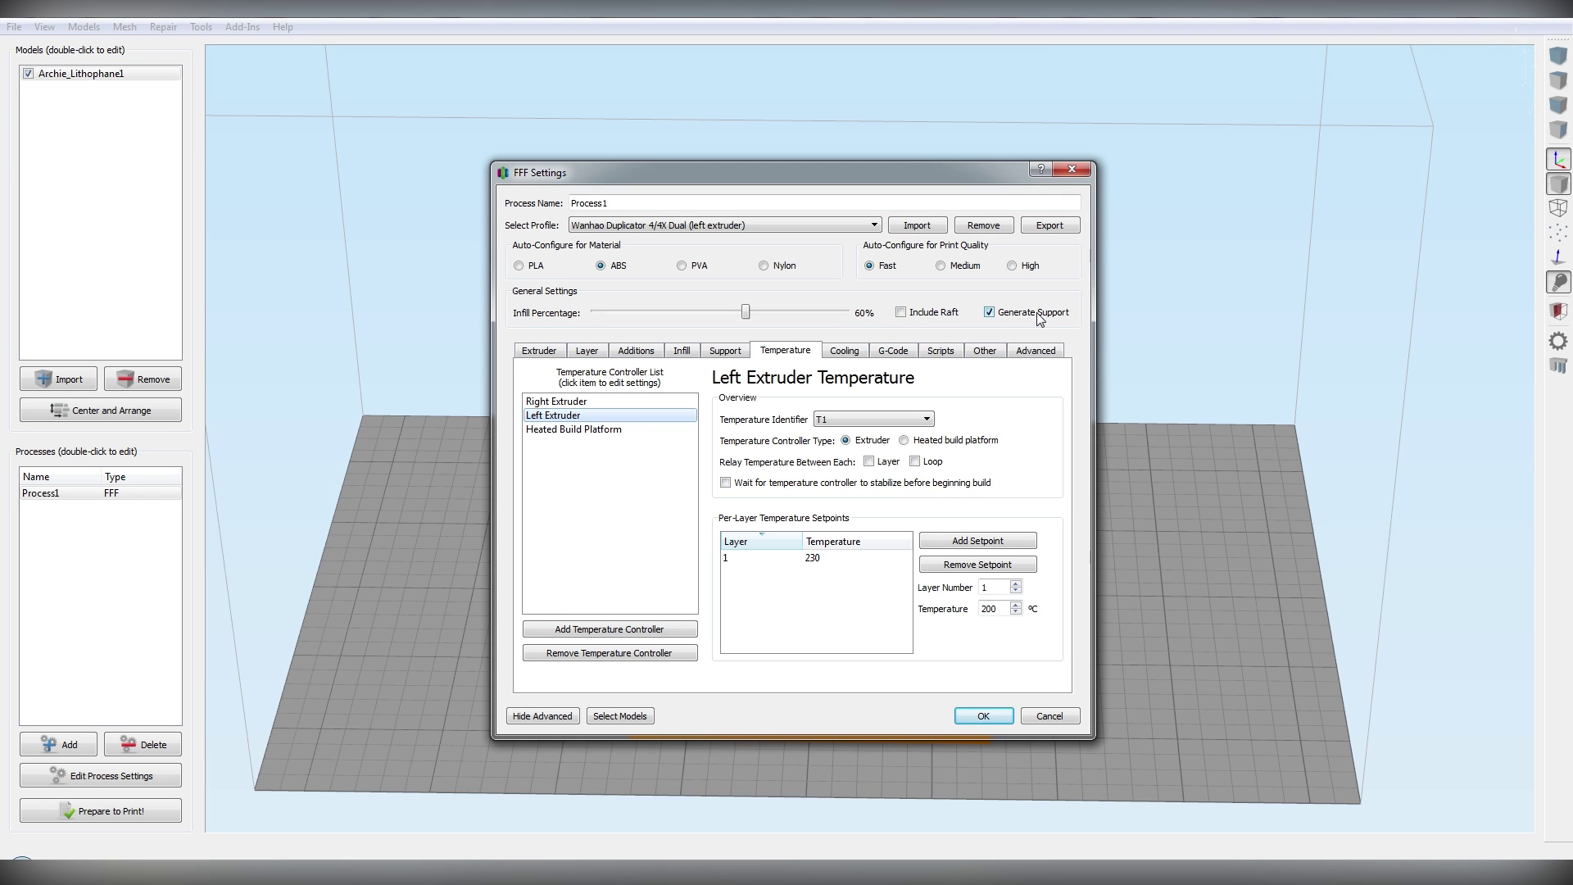
left_click(962, 716)
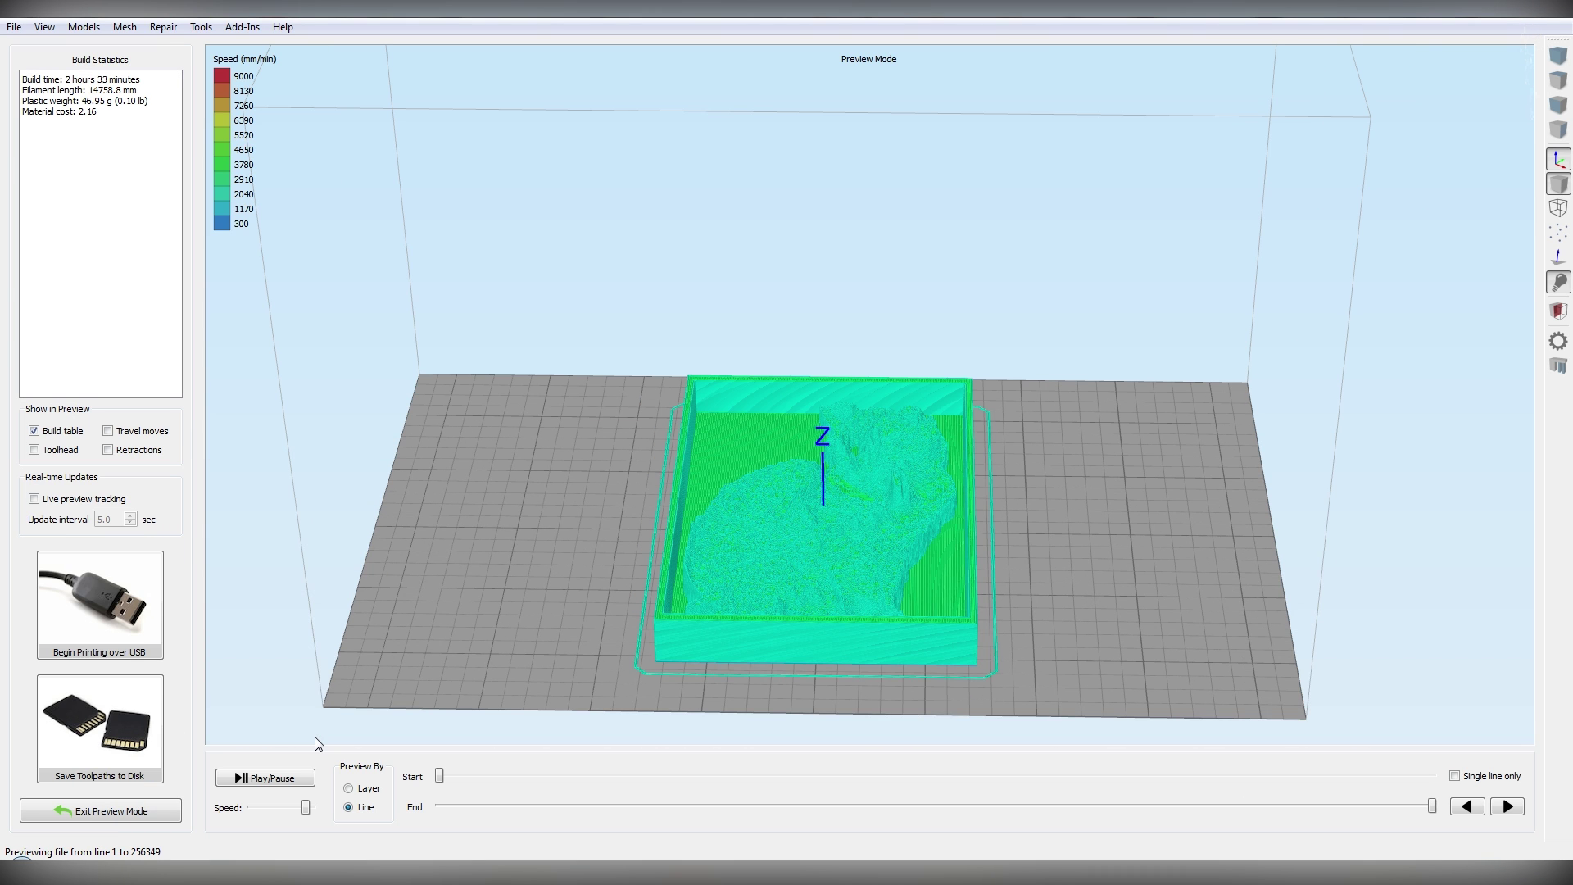
Orbit the toolpath preview to a higher angle and zoom in.
left_click_drag(742, 588, 769, 547)
scroll(843, 567, "up", 10)
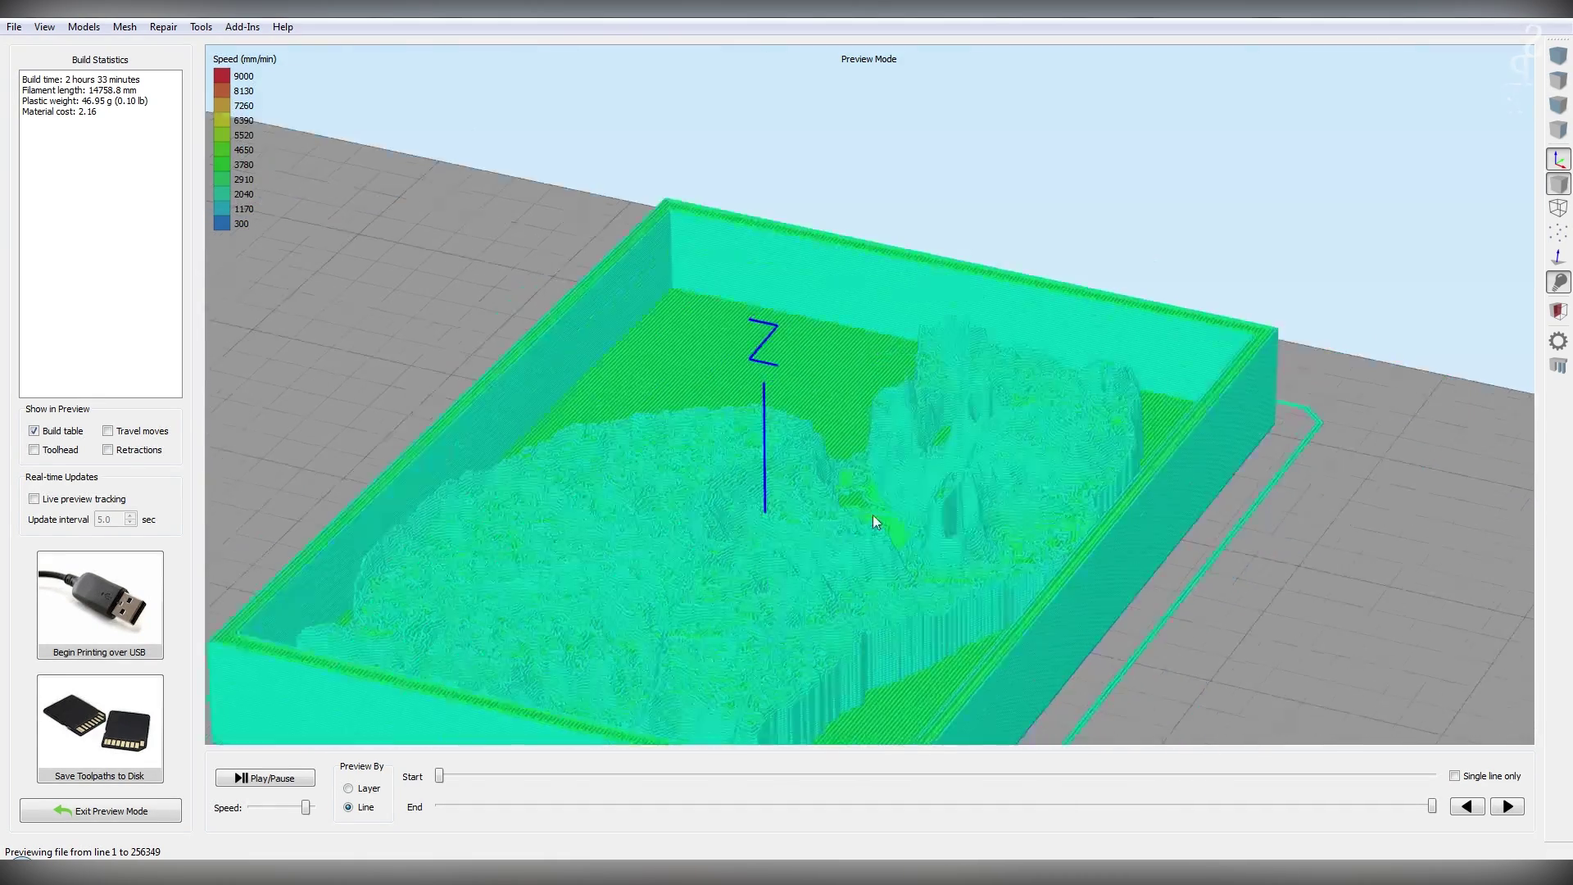